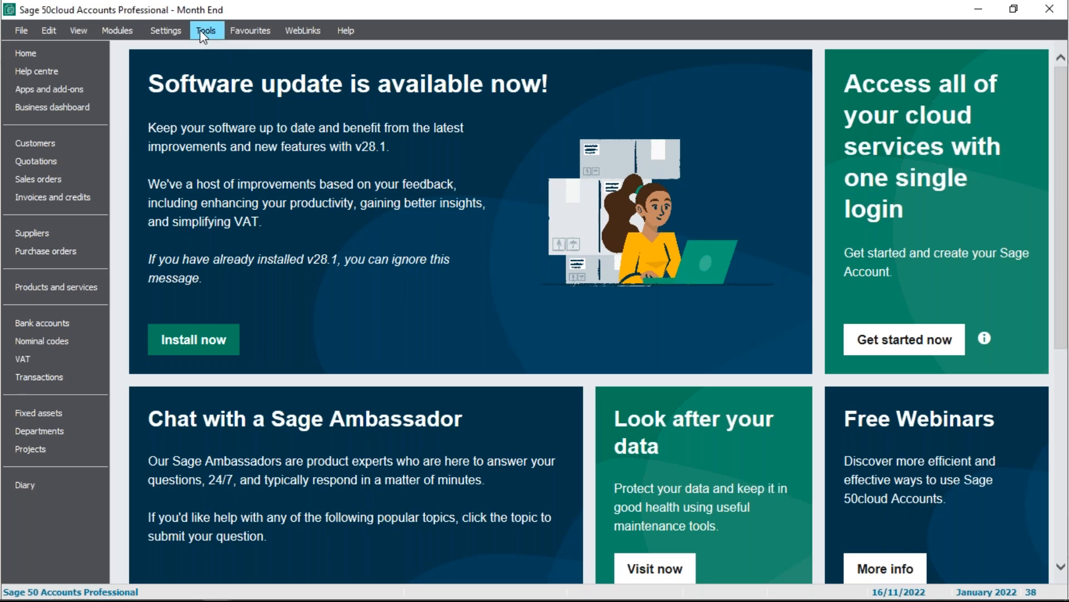
# Go through all pages of the Construction Industry Scheme activation wizard for review and cancel it without confirming activation
pyautogui.moveTo(214, 68)
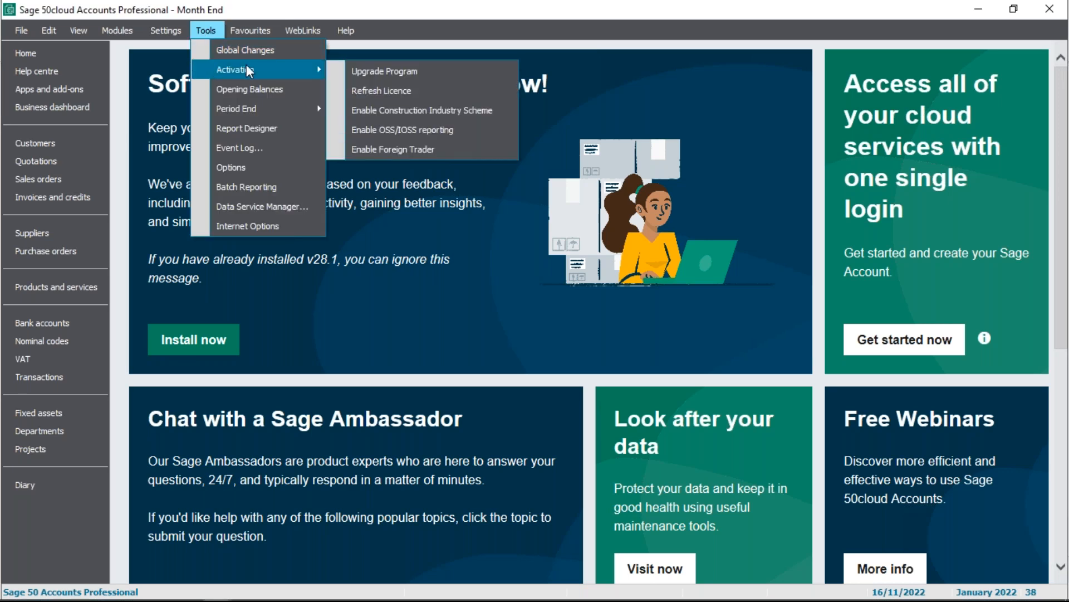
pyautogui.click(496, 113)
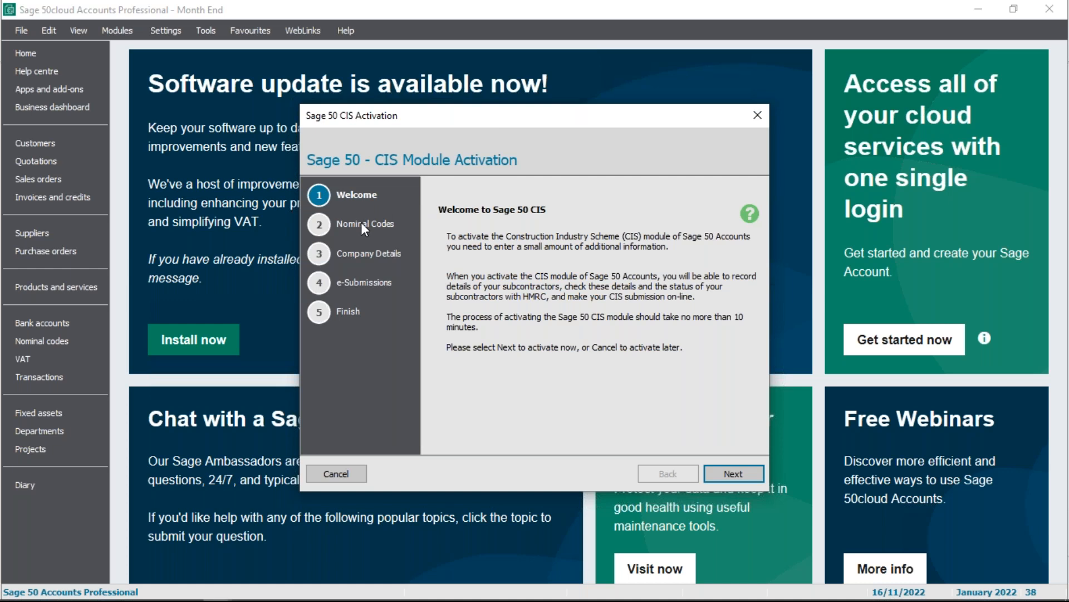
pyautogui.click(738, 472)
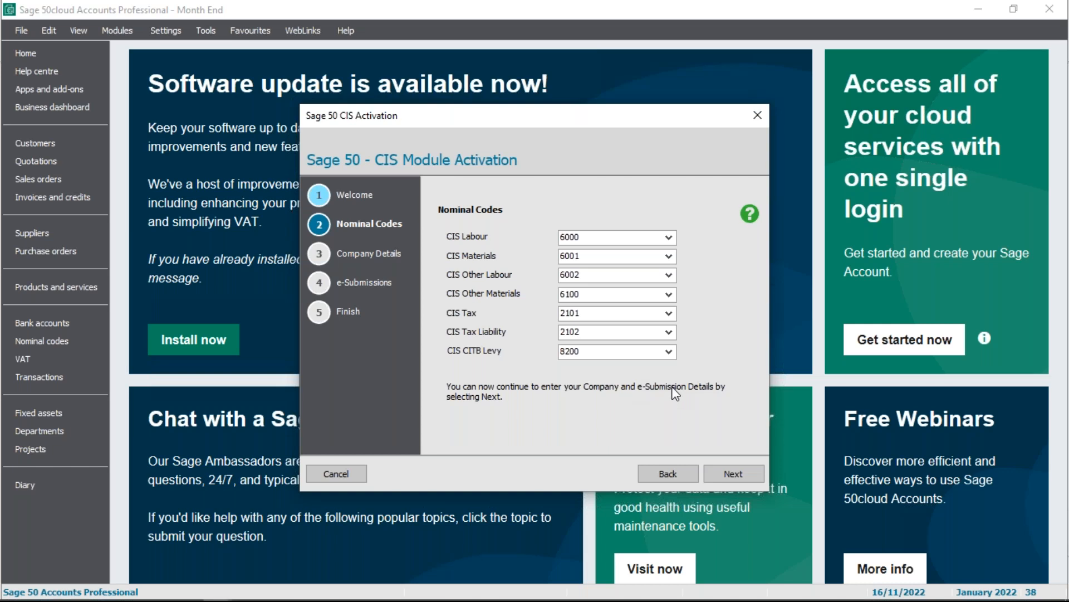
pyautogui.click(747, 472)
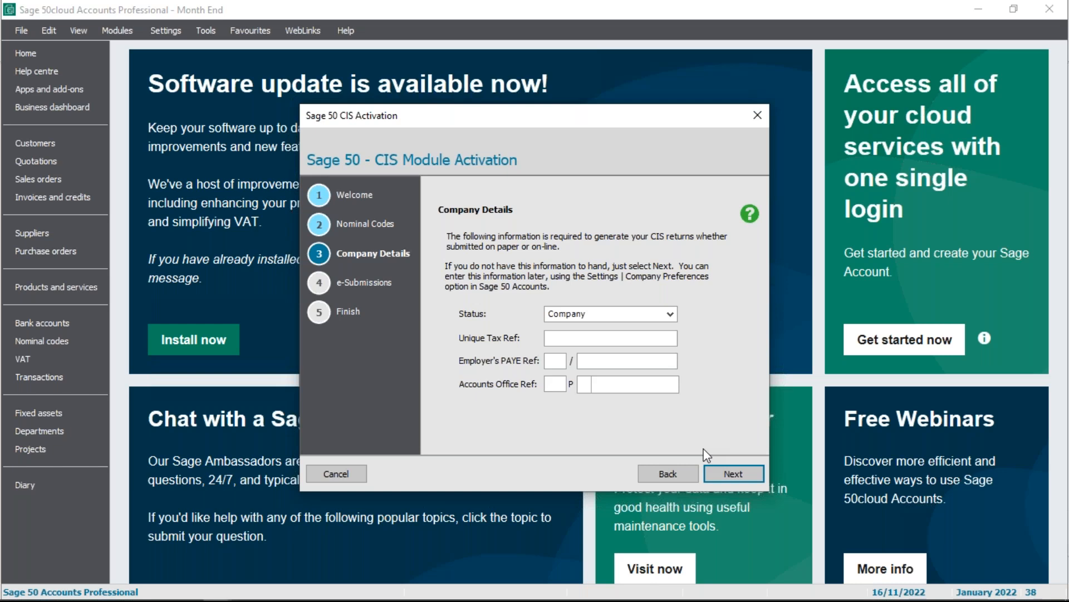
pyautogui.click(744, 477)
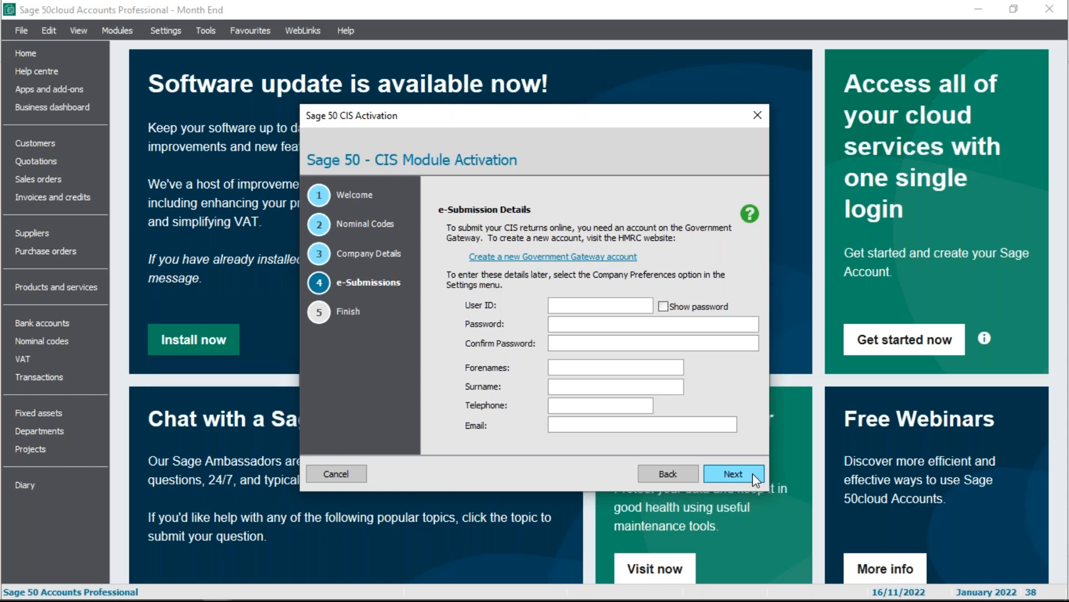
pyautogui.click(745, 473)
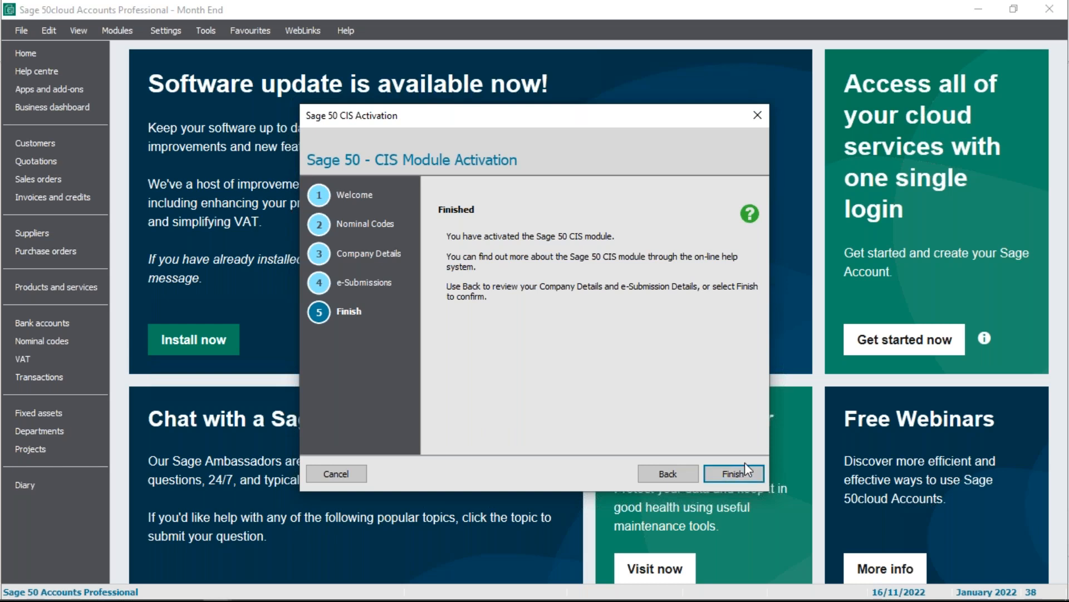
pyautogui.click(668, 474)
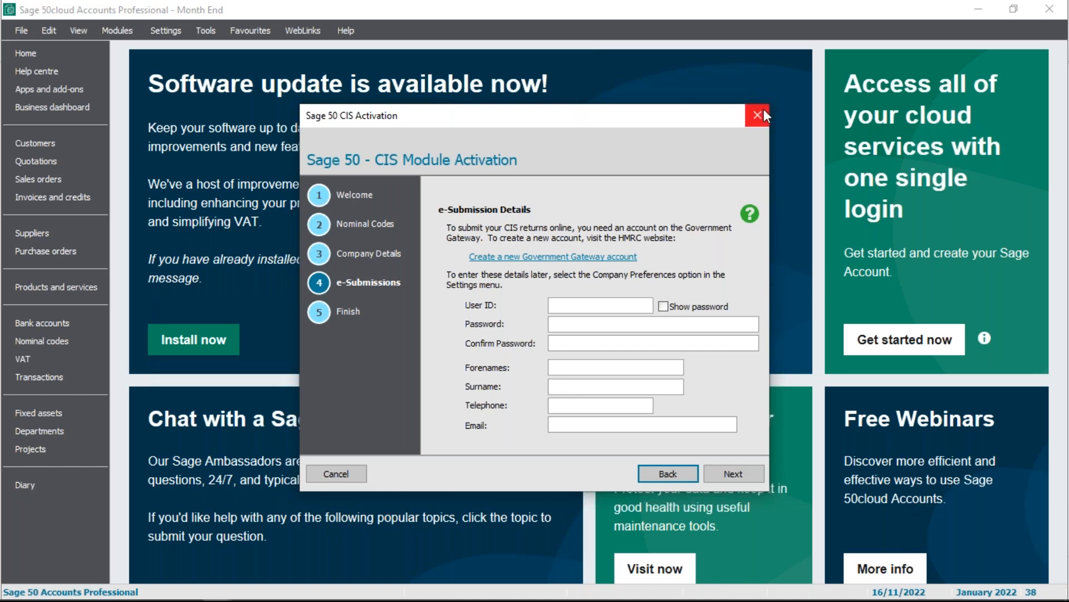
pyautogui.click(324, 471)
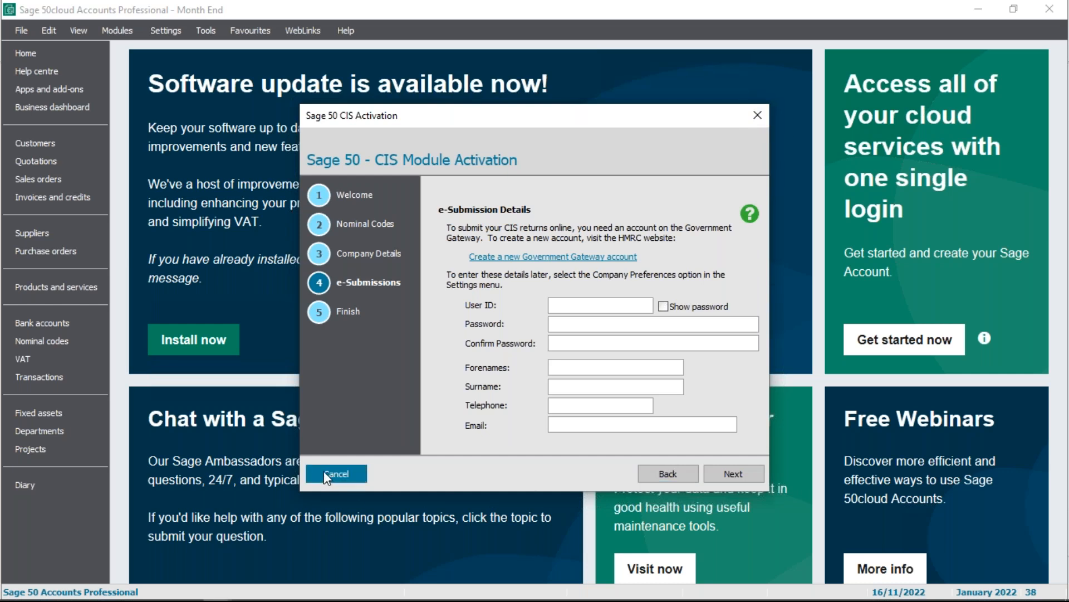
pyautogui.click(540, 341)
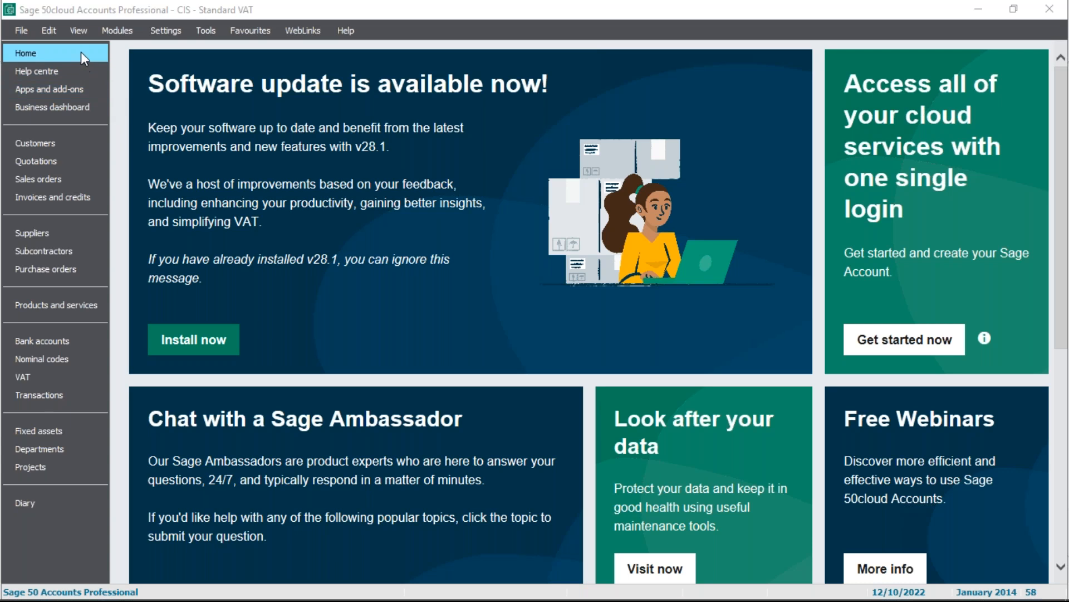
# View the CIS details of the Smith Builders record in the subcontractors list and close the record
pyautogui.click(72, 252)
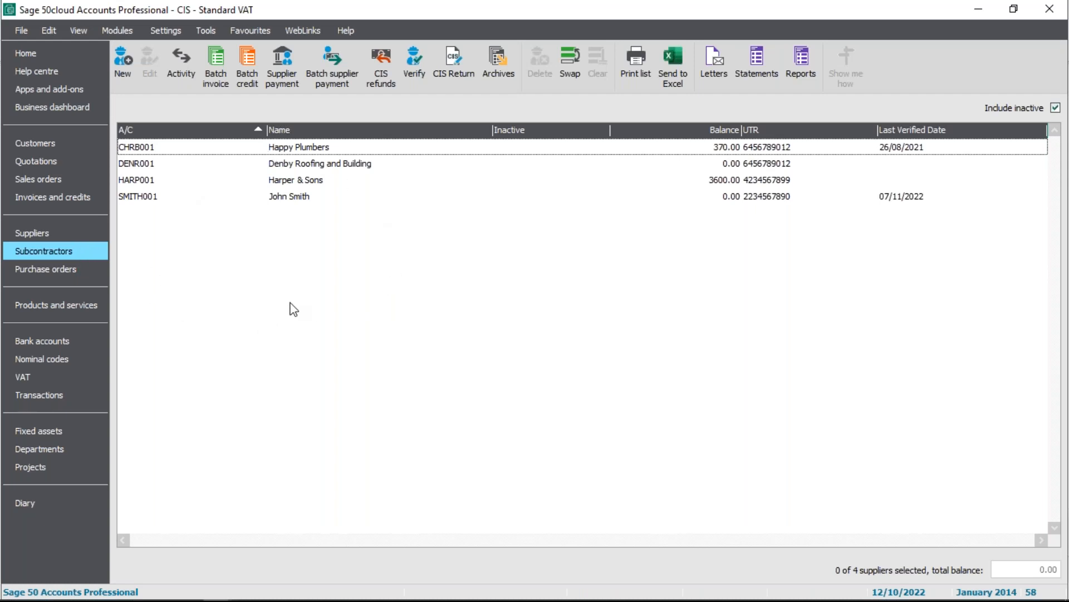
pyautogui.click(289, 198)
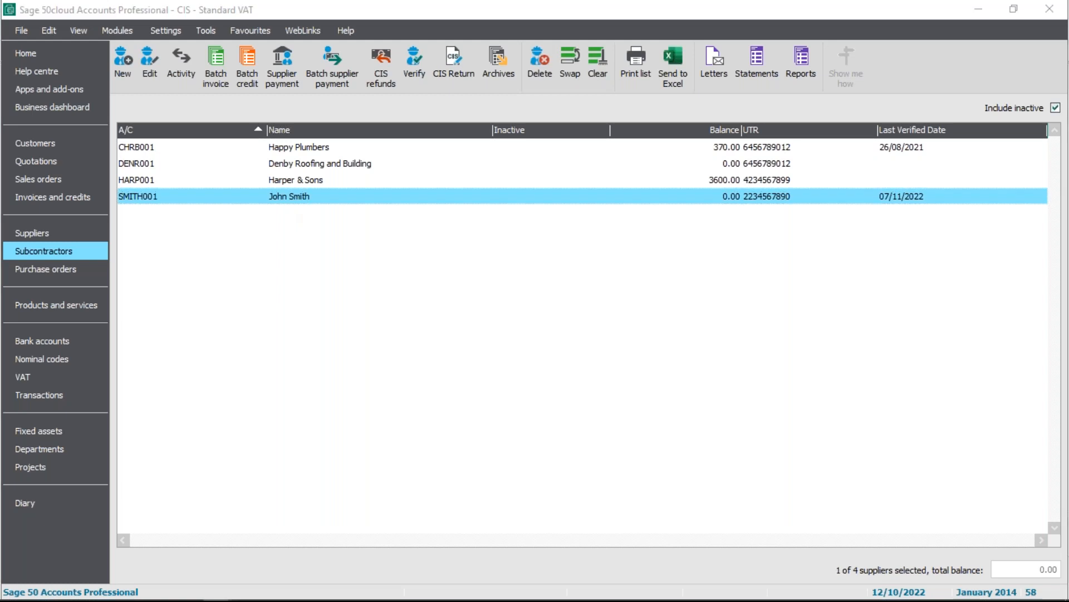
pyautogui.doubleClick(417, 188)
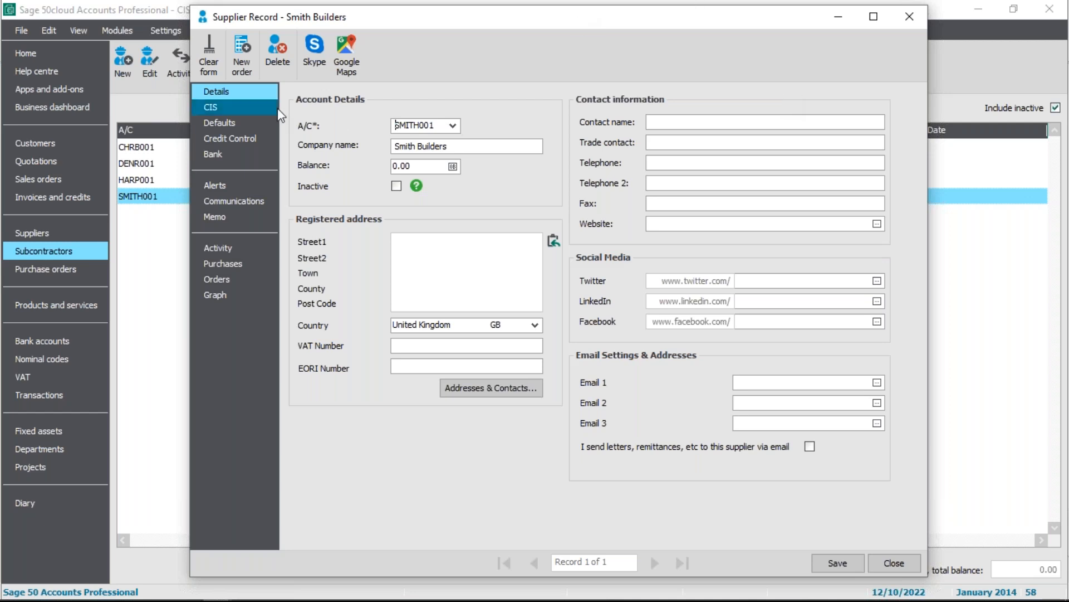
pyautogui.click(260, 108)
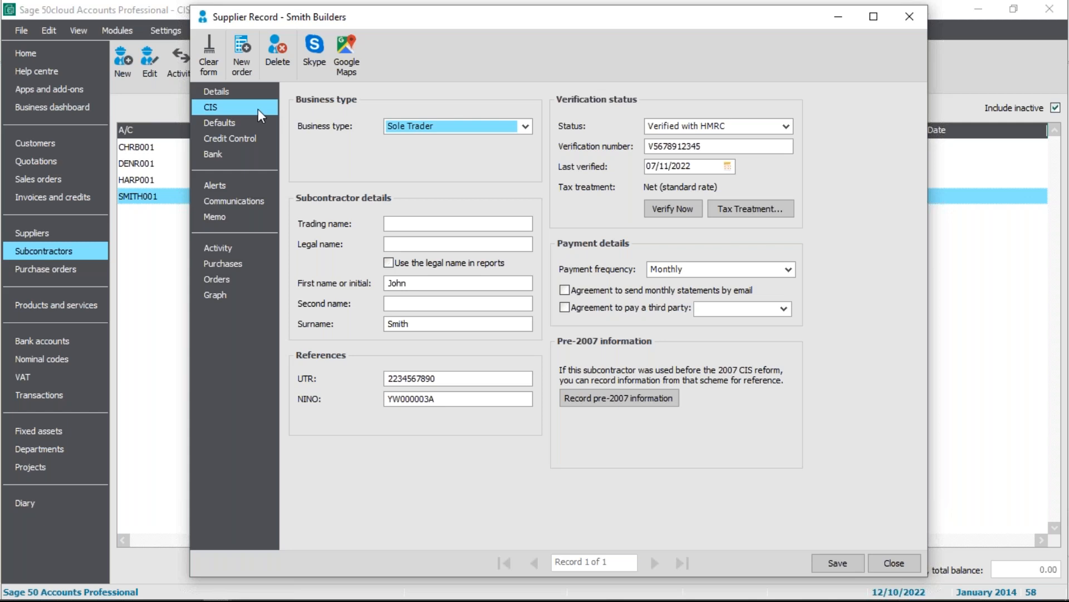
pyautogui.click(899, 570)
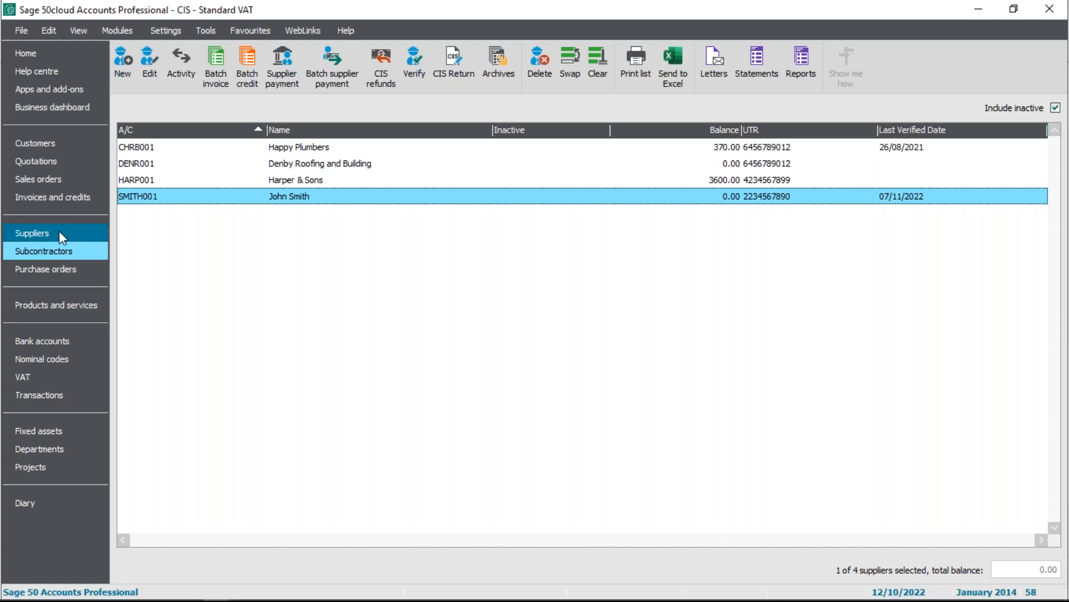
# Compare the suppliers list with the subcontractors list, ending on the subcontractors list
pyautogui.click(68, 231)
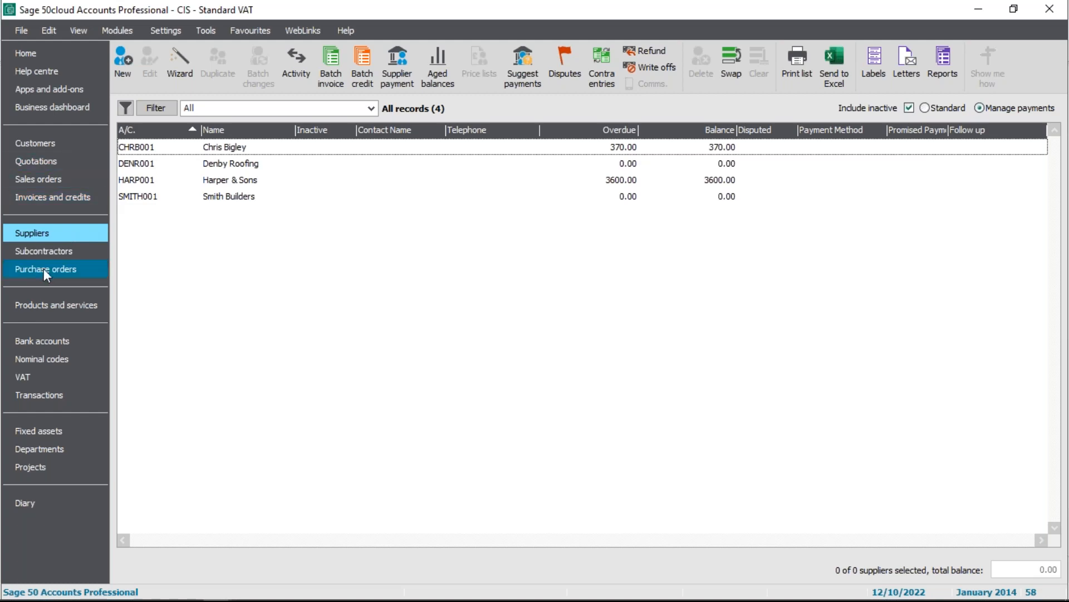
pyautogui.click(64, 251)
pyautogui.click(78, 229)
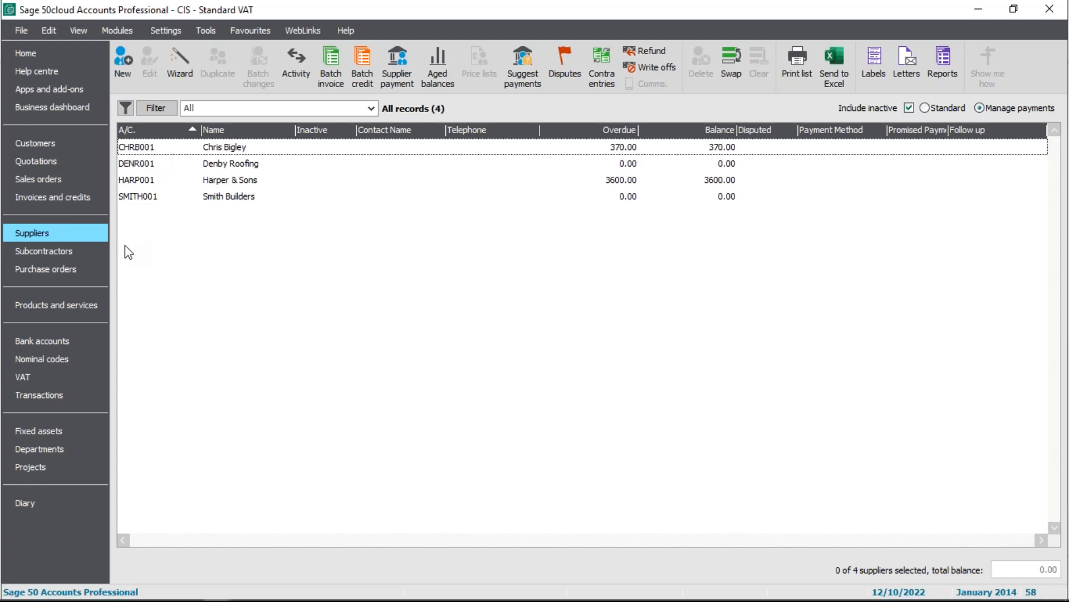
pyautogui.click(53, 253)
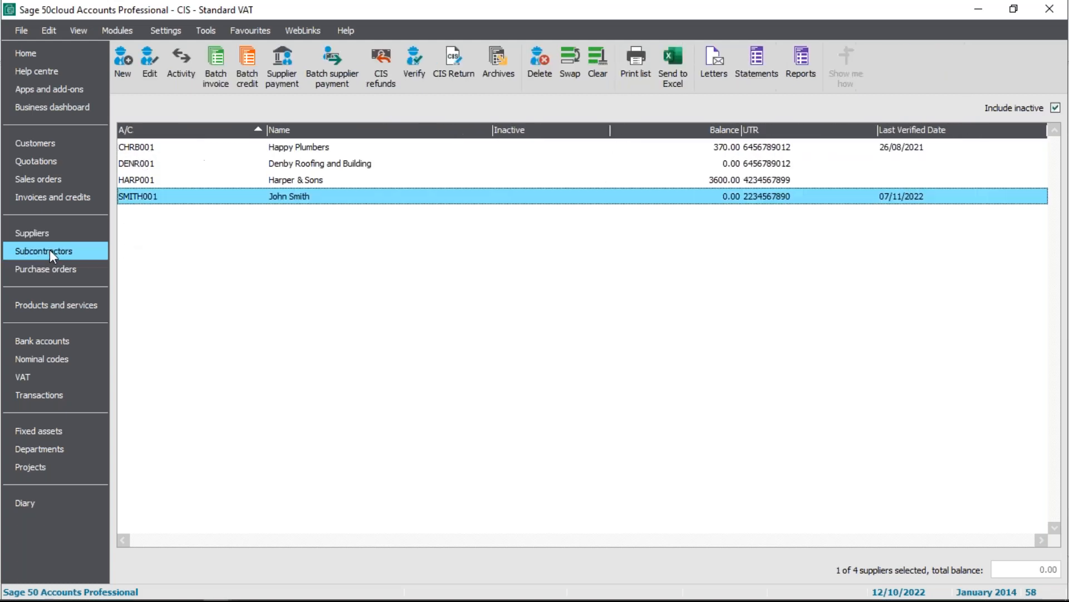
# Reopen the Smith Builders CIS details, move the window aside to view the subcontractor Verify command, and close the record
pyautogui.doubleClick(297, 196)
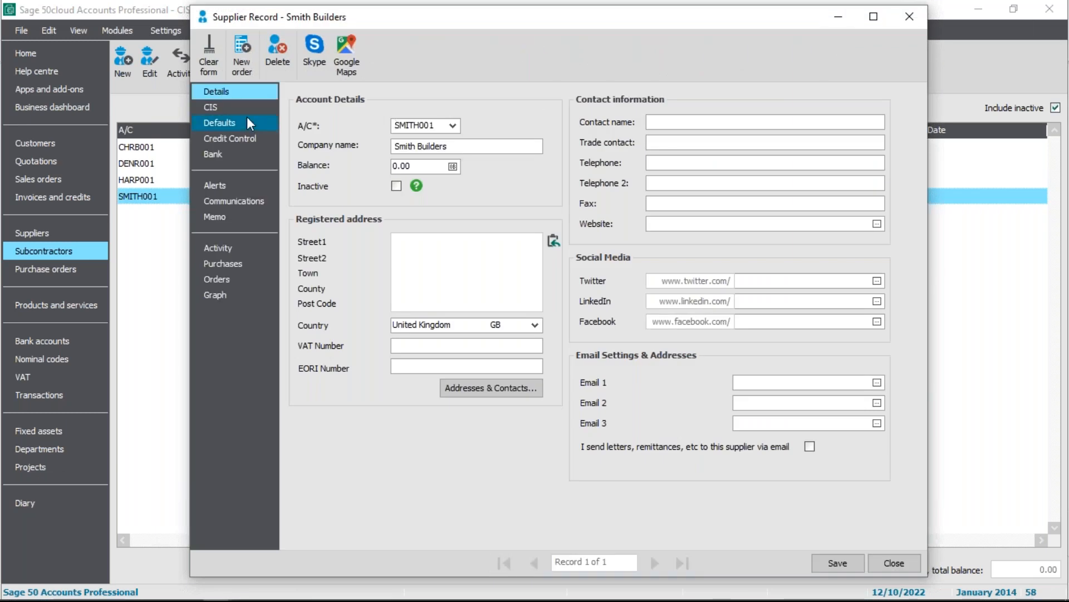
pyautogui.click(262, 106)
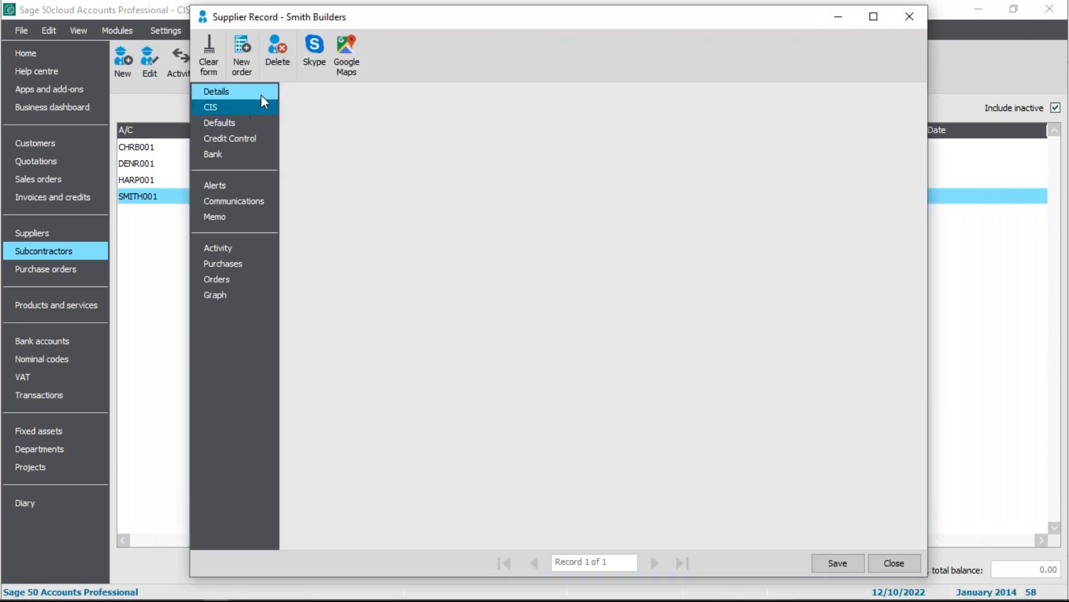
pyautogui.moveTo(749, 20); pyautogui.dragTo(733, 95)
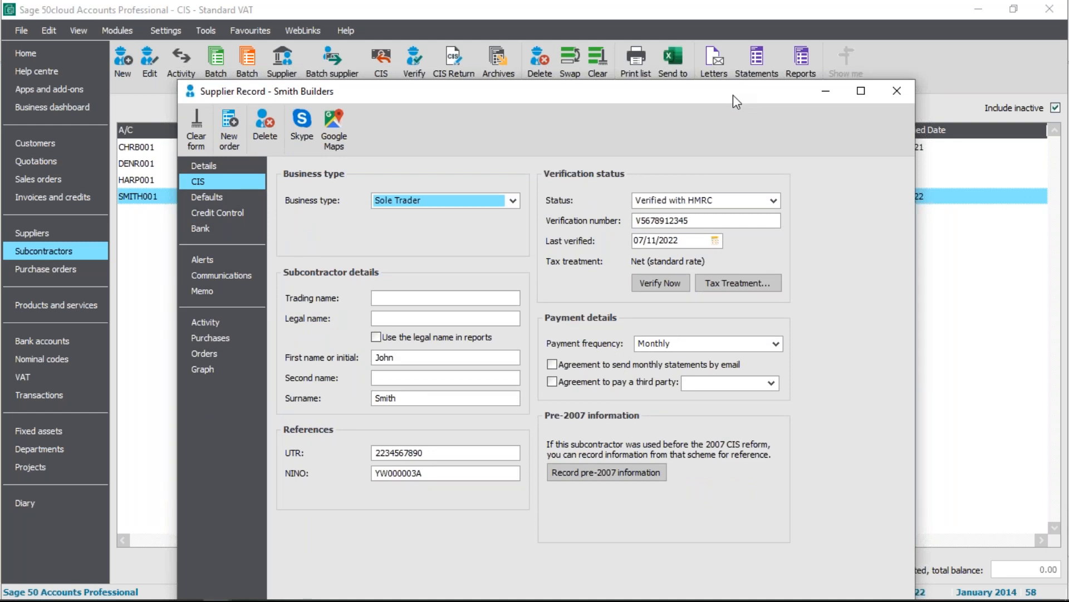
pyautogui.moveTo(733, 97); pyautogui.dragTo(746, 277)
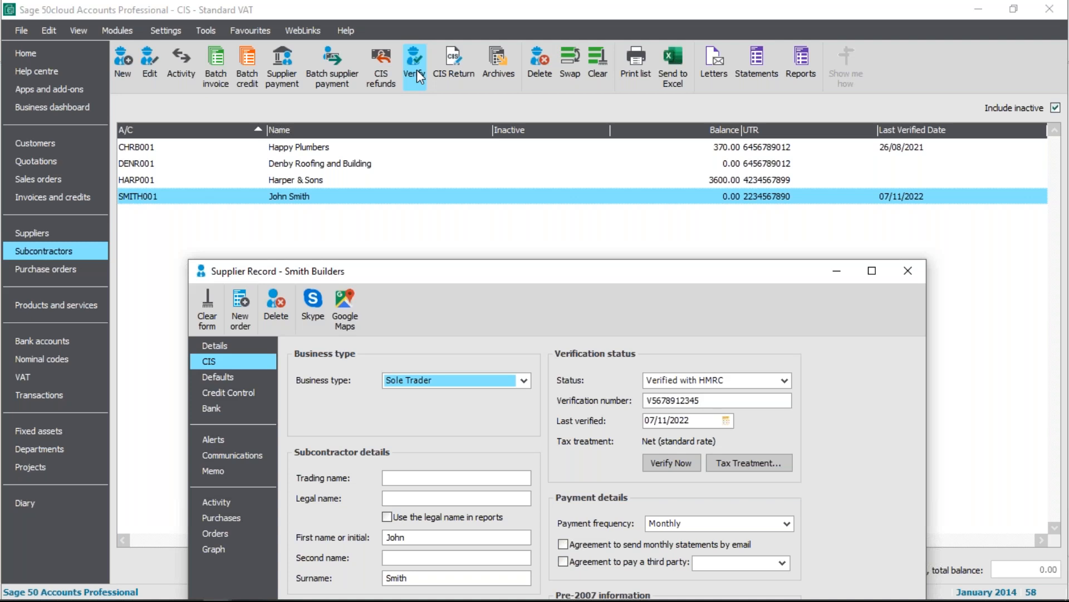
pyautogui.moveTo(545, 270); pyautogui.dragTo(541, 37)
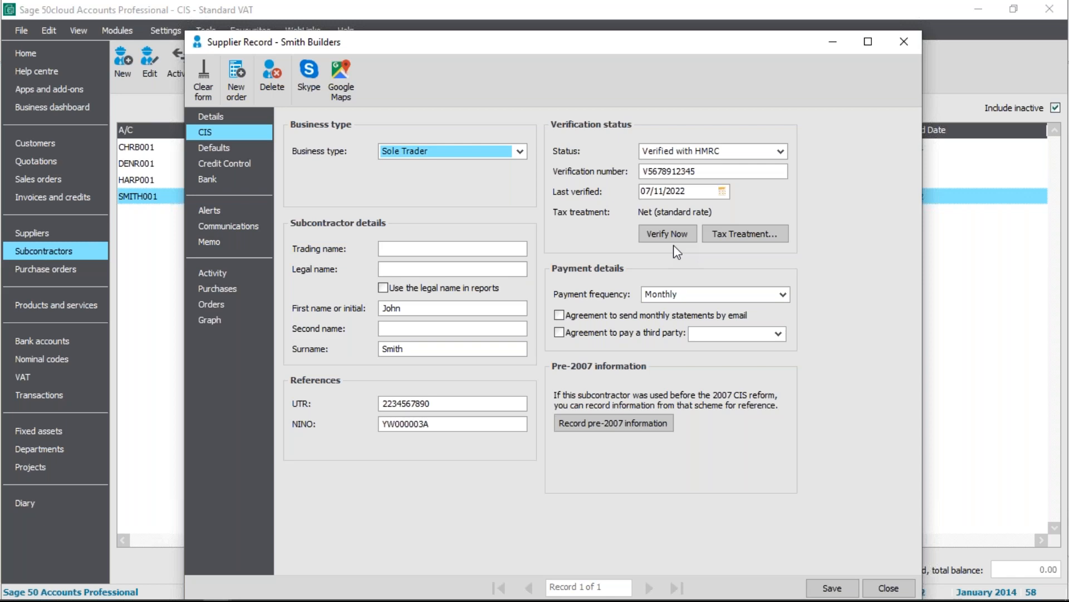
pyautogui.click(901, 44)
pyautogui.click(340, 166)
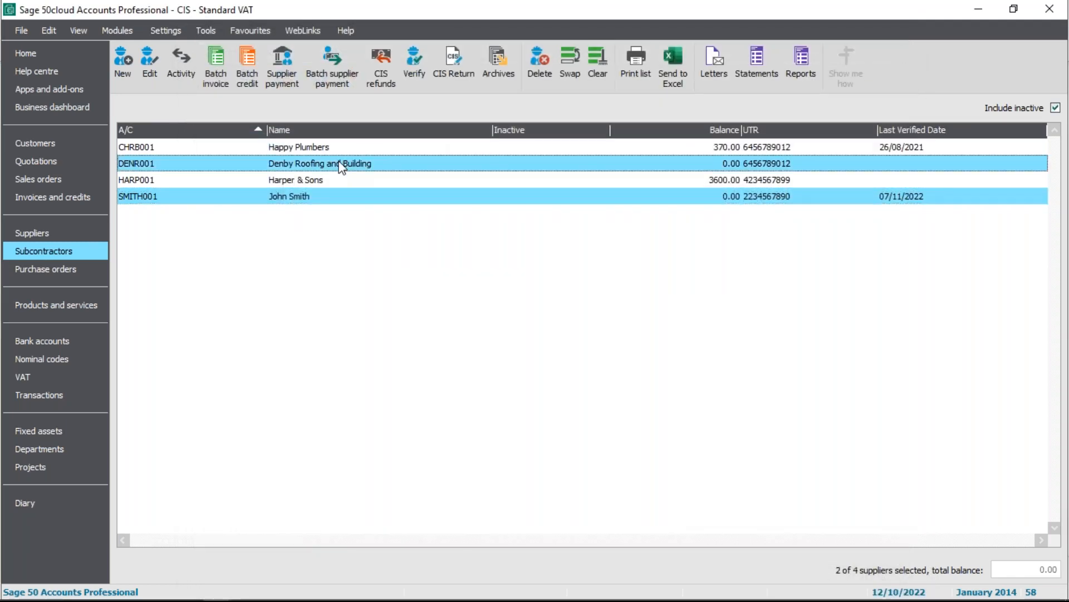
pyautogui.click(341, 165)
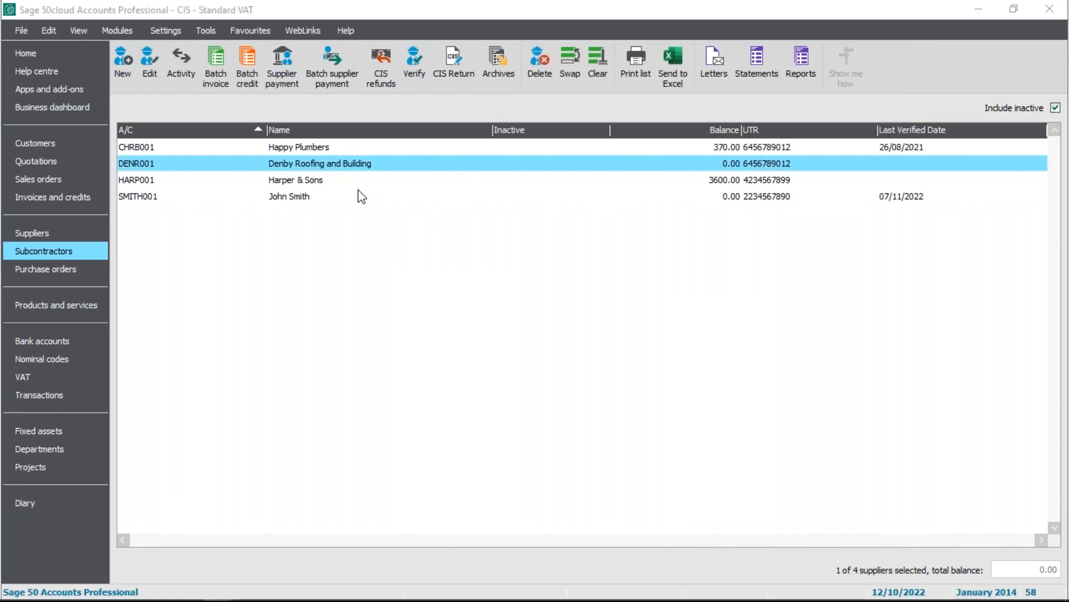
pyautogui.doubleClick(319, 169)
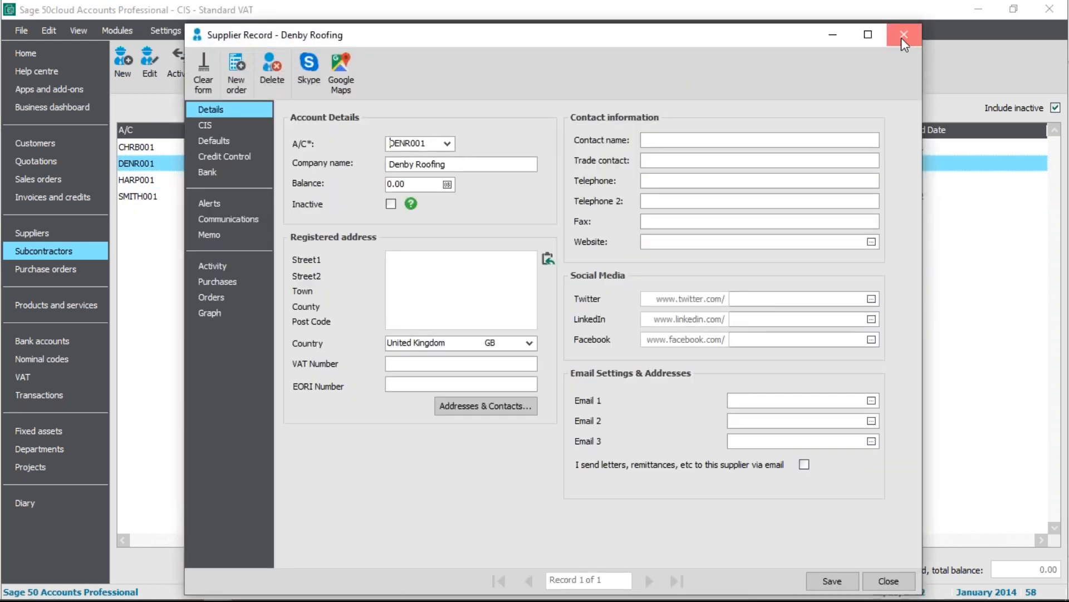
pyautogui.click(901, 38)
# Open the CIS details of the Harper & Sons subcontractor record, dismissing the account terms warning
pyautogui.click(322, 177)
pyautogui.click(329, 166)
pyautogui.doubleClick(334, 180)
pyautogui.click(327, 181)
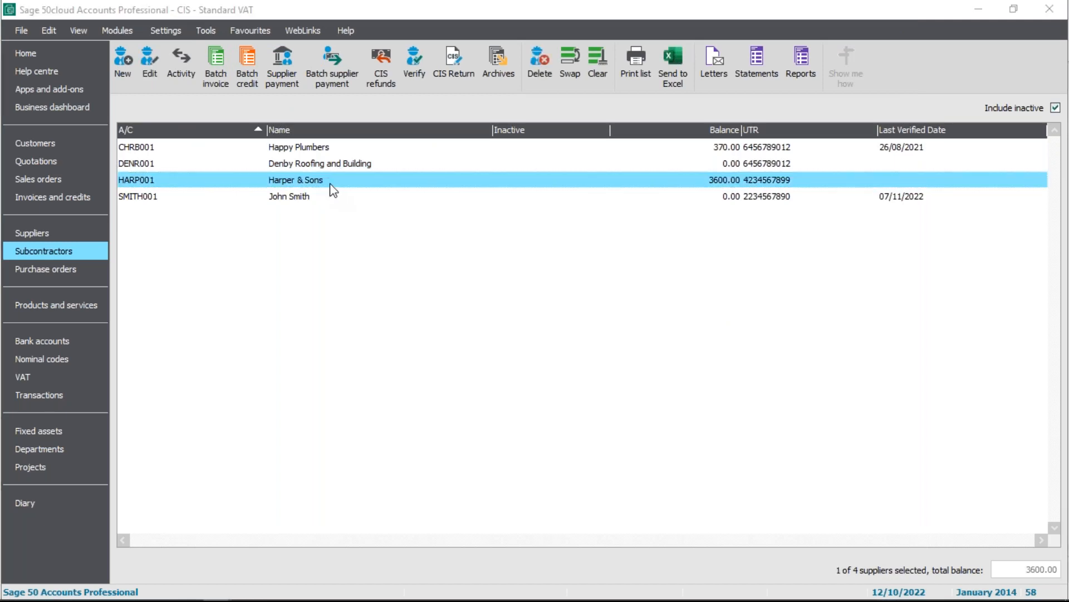
pyautogui.doubleClick(331, 184)
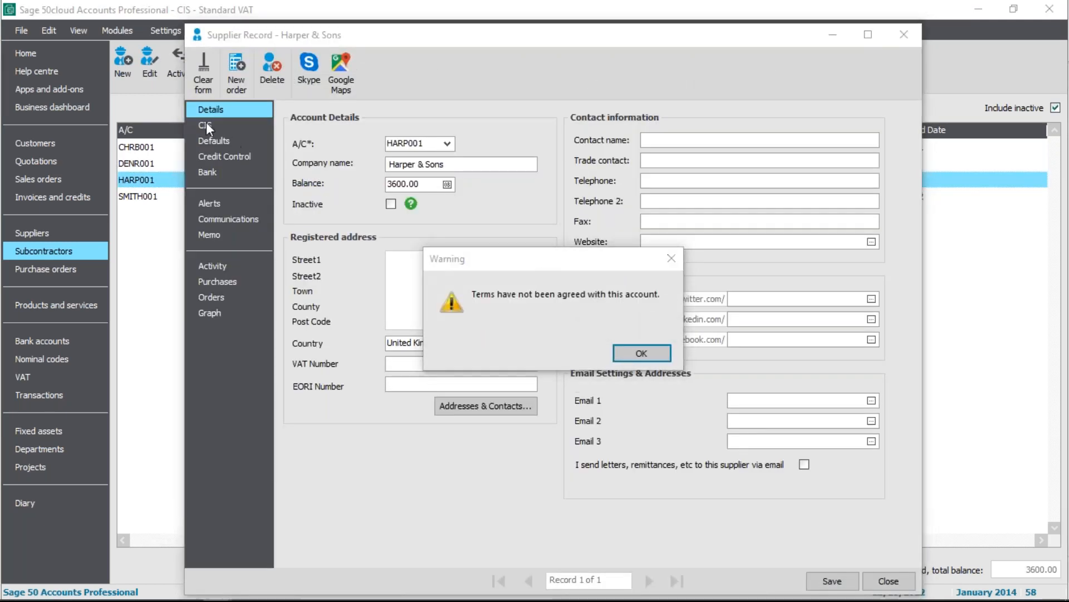
pyautogui.click(644, 348)
pyautogui.click(222, 126)
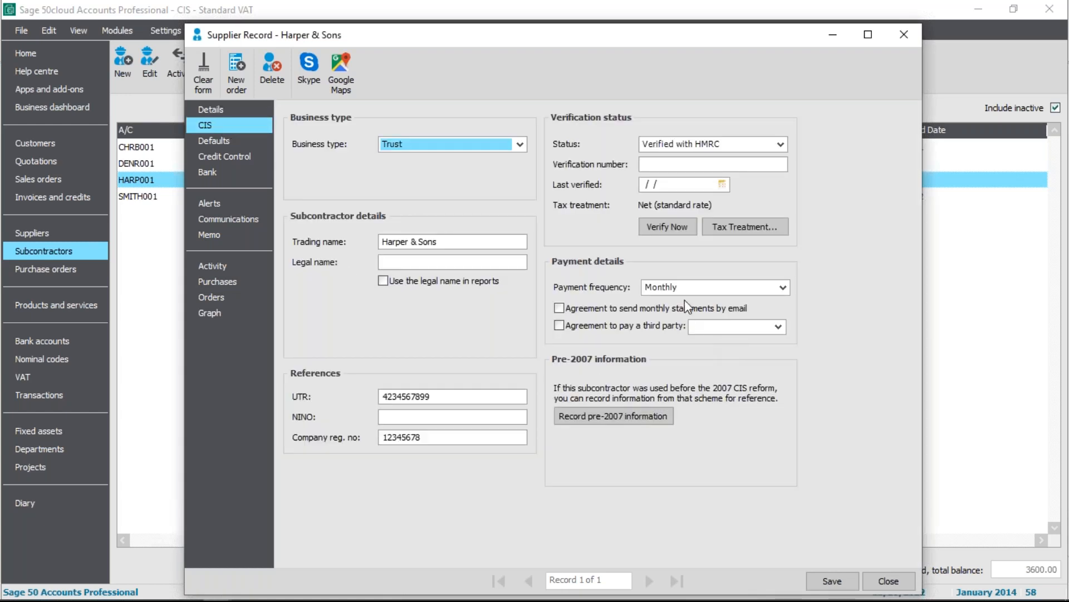
# Re-verify Harper & Sons by submitting the CIS request online with the stored gateway credentials, and close the submission window
pyautogui.click(670, 228)
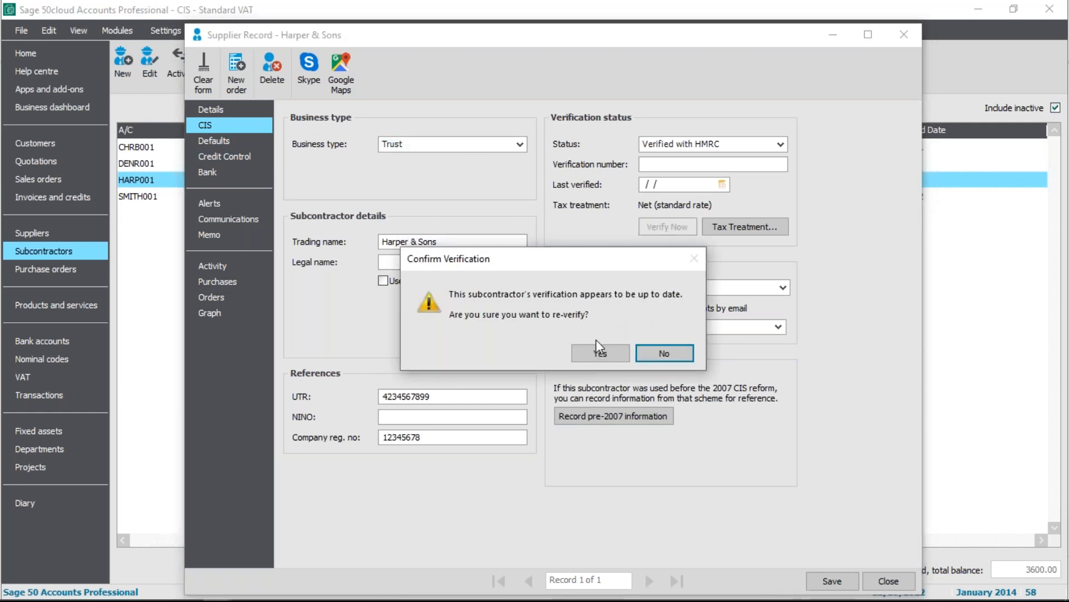
pyautogui.click(600, 355)
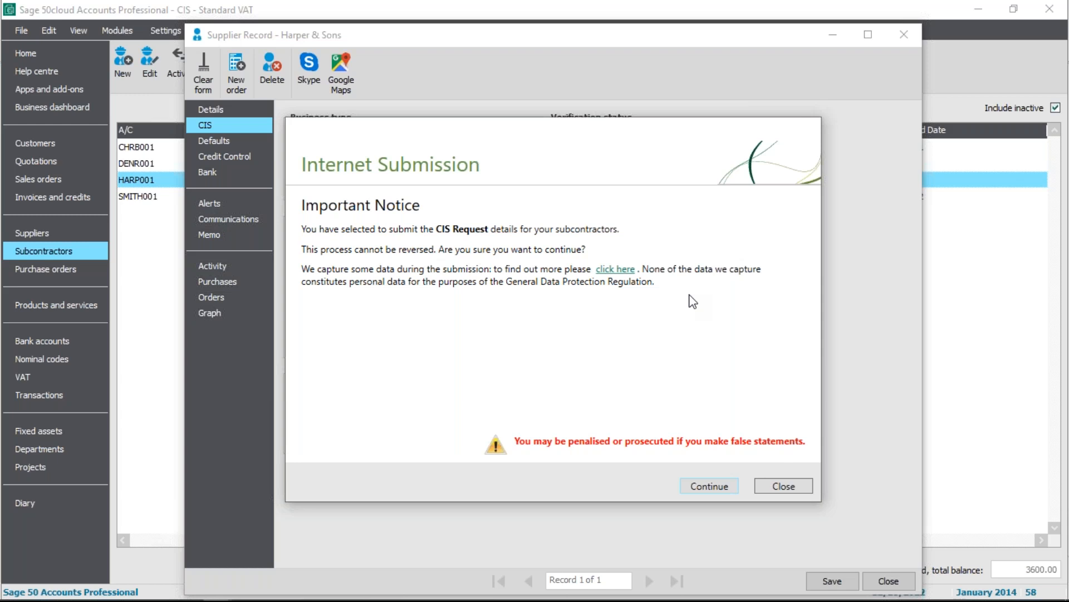
pyautogui.click(689, 485)
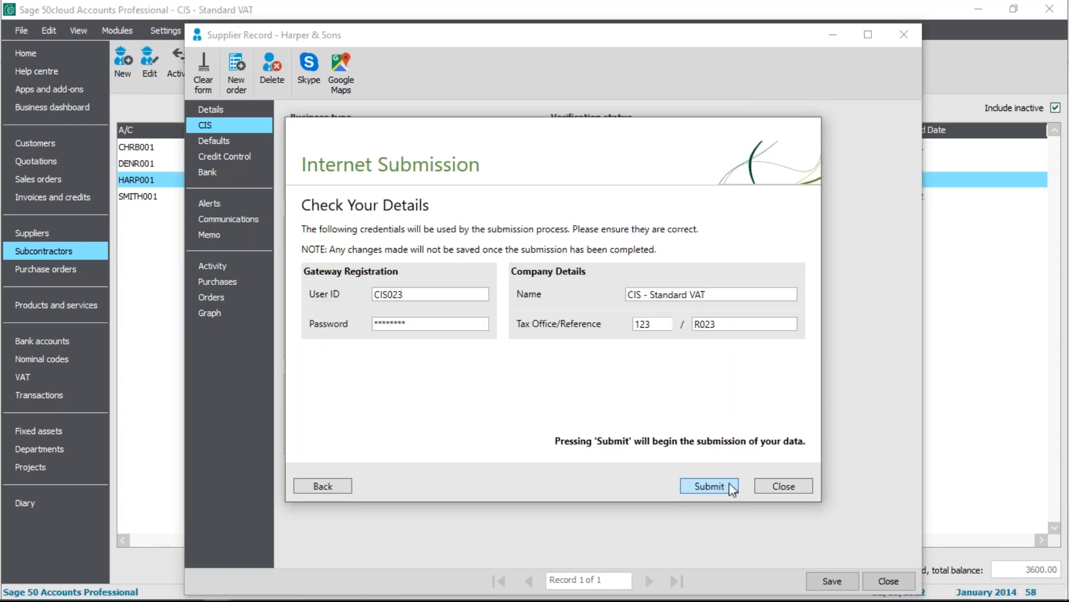
pyautogui.click(730, 483)
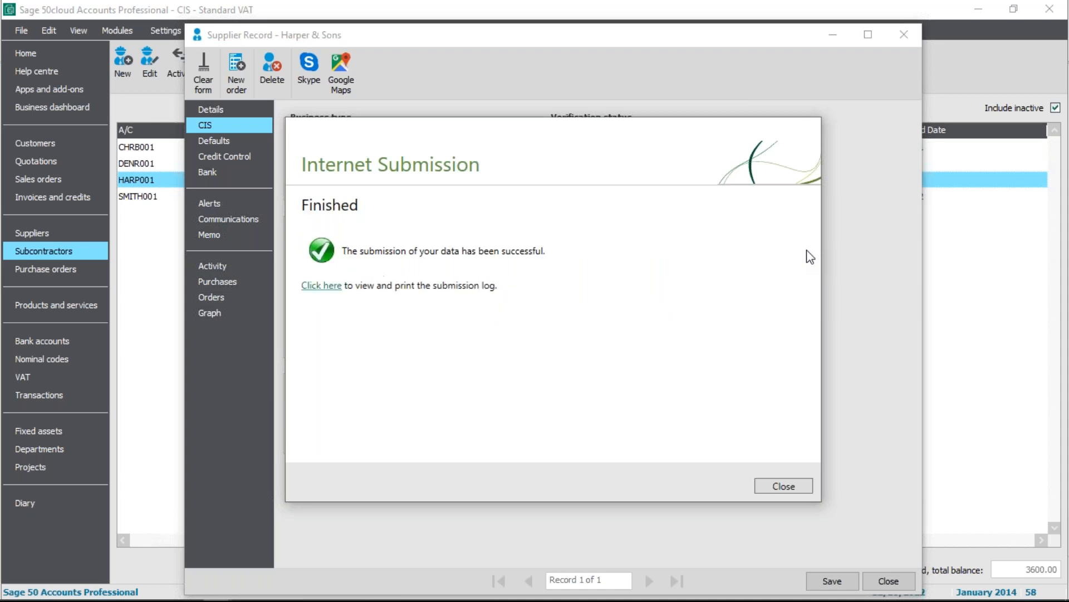
pyautogui.click(784, 486)
# Check the verification fields and tax treatment history of Harper & Sons, and close the history
pyautogui.click(657, 162)
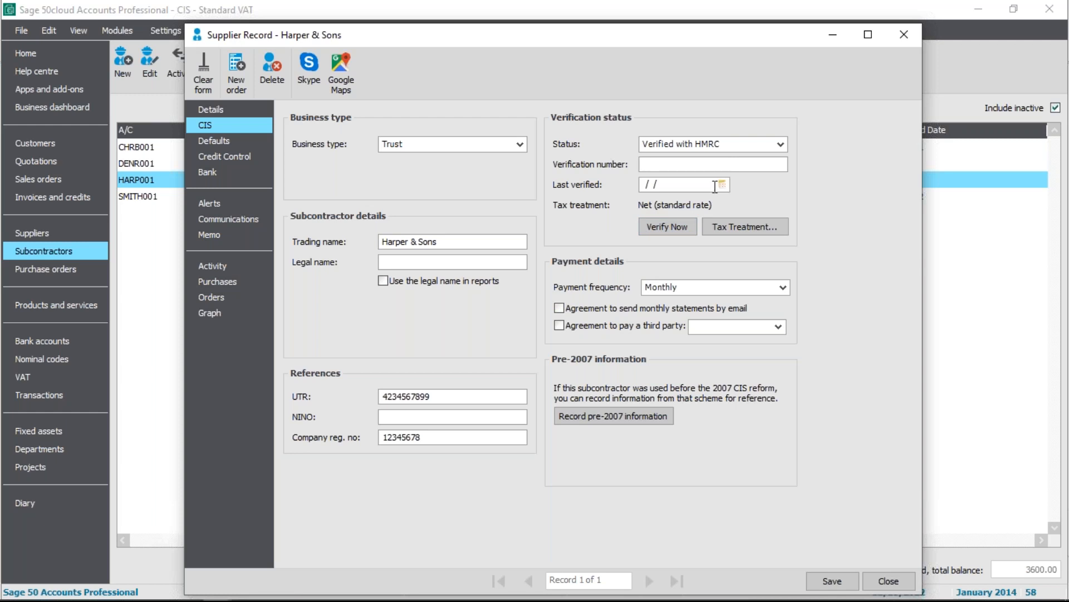
pyautogui.click(758, 224)
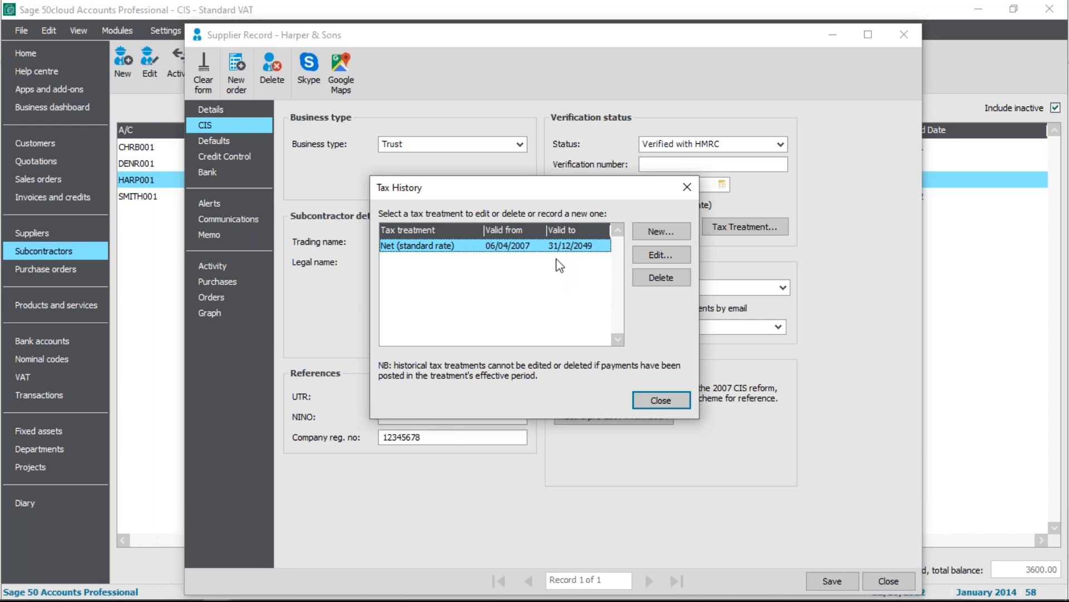
pyautogui.click(669, 399)
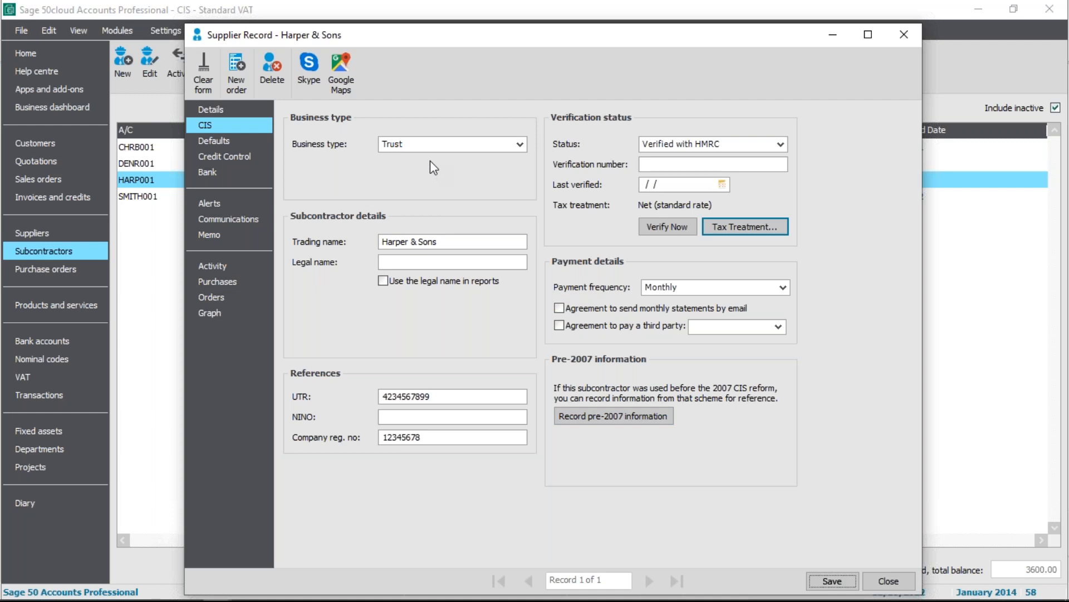
# Try the Sole Trader and Partnership business types on the Harper & Sons record, and close it without saving the changes
pyautogui.click(520, 144)
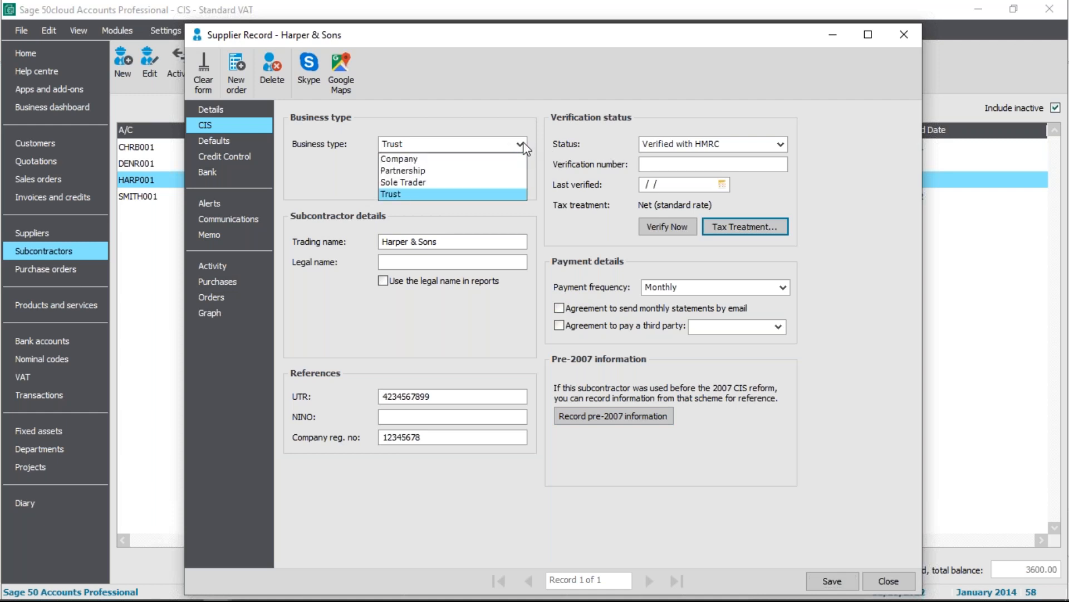
pyautogui.click(456, 181)
pyautogui.click(554, 322)
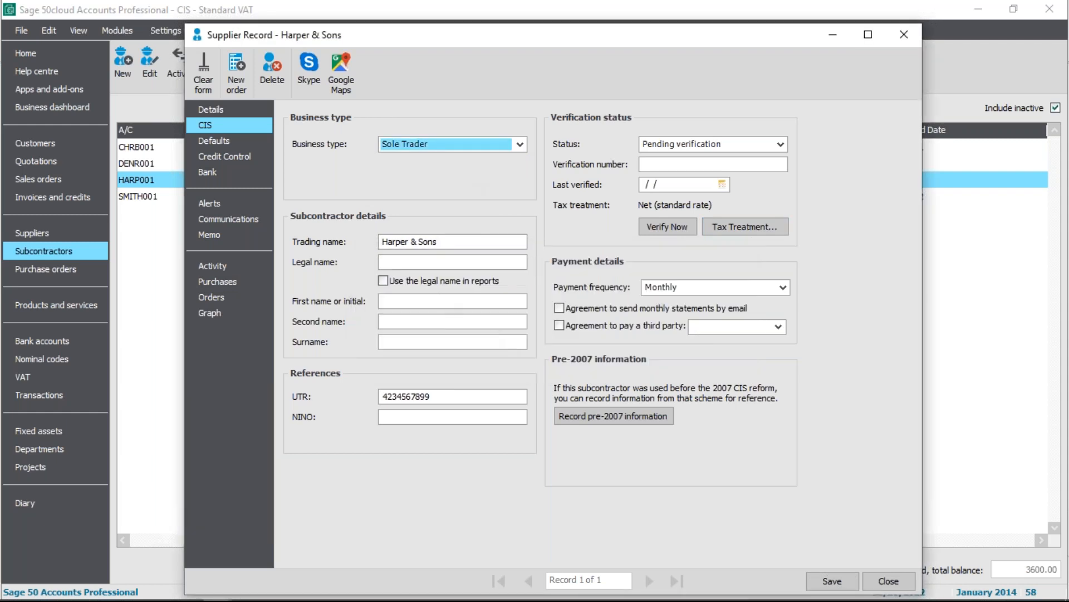
pyautogui.click(511, 149)
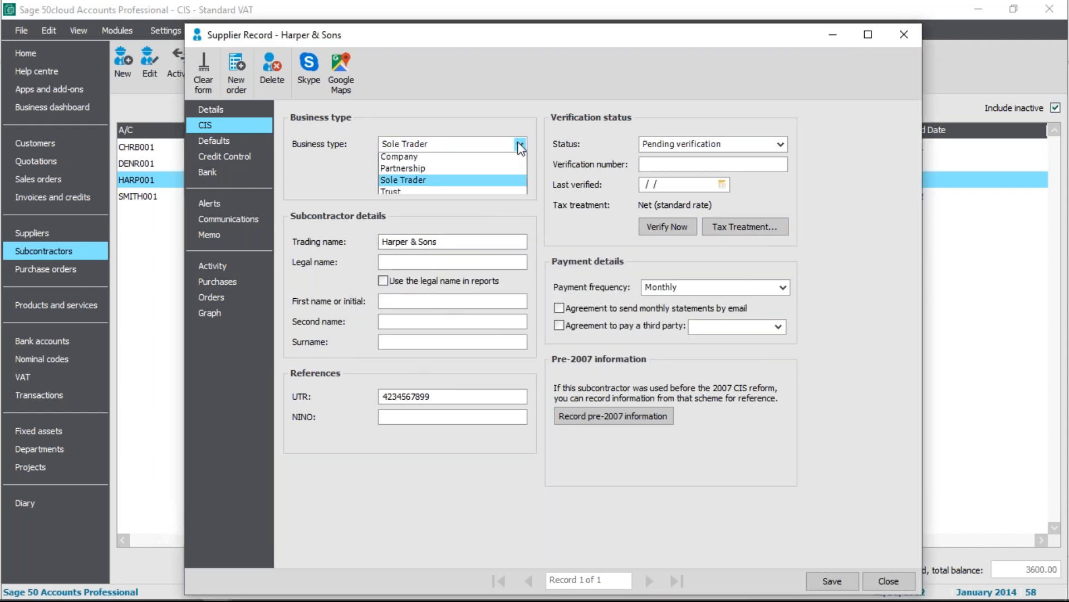
pyautogui.click(487, 170)
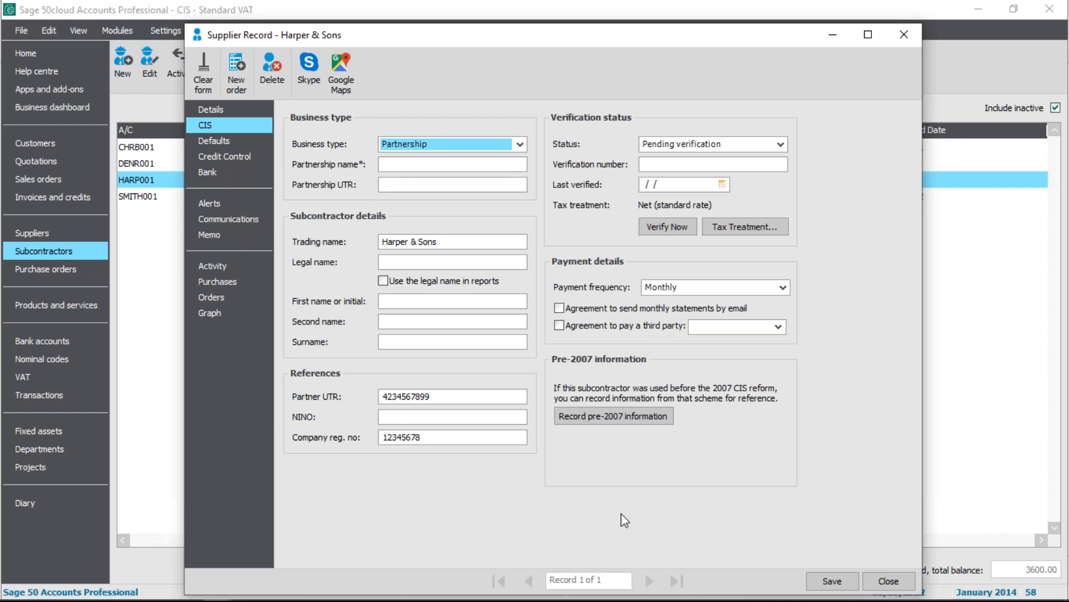
pyautogui.click(896, 585)
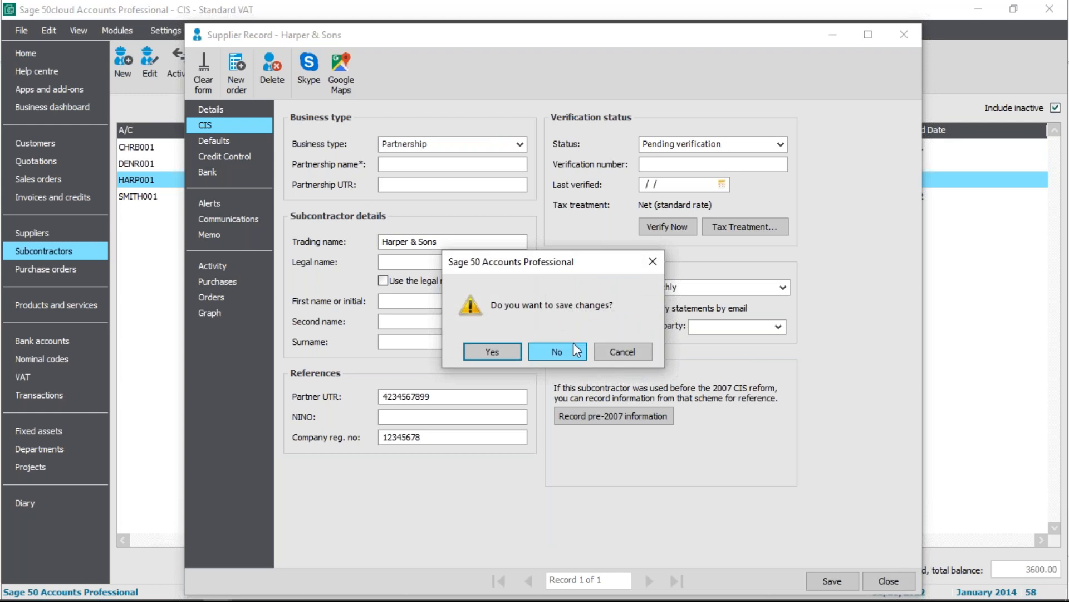
pyautogui.click(566, 347)
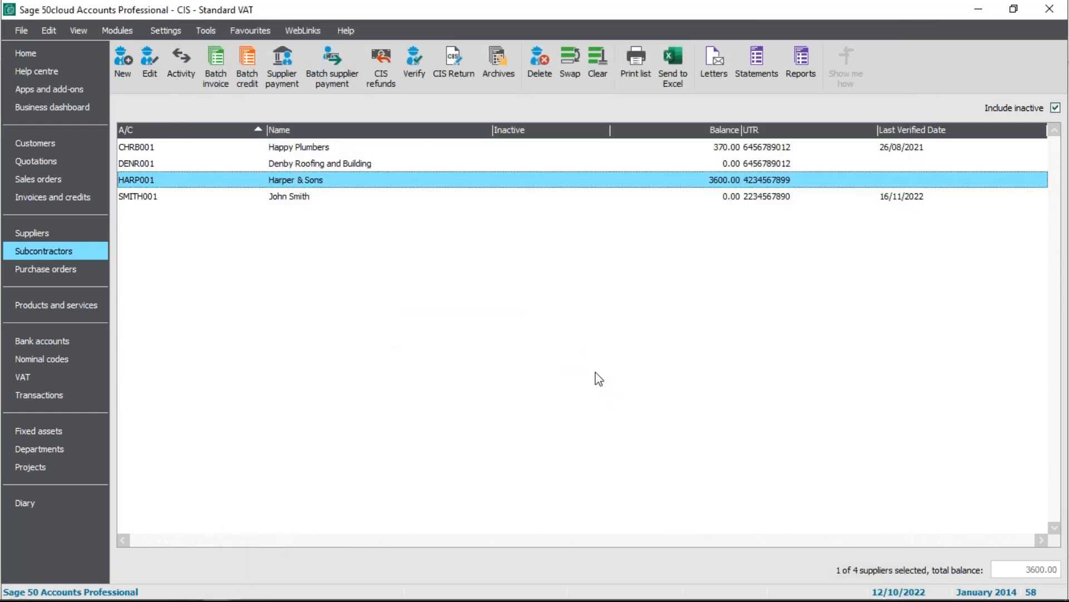
# Open the Smith Builders subcontractor record, review its CIS details, and close the record
pyautogui.click(298, 201)
pyautogui.doubleClick(297, 199)
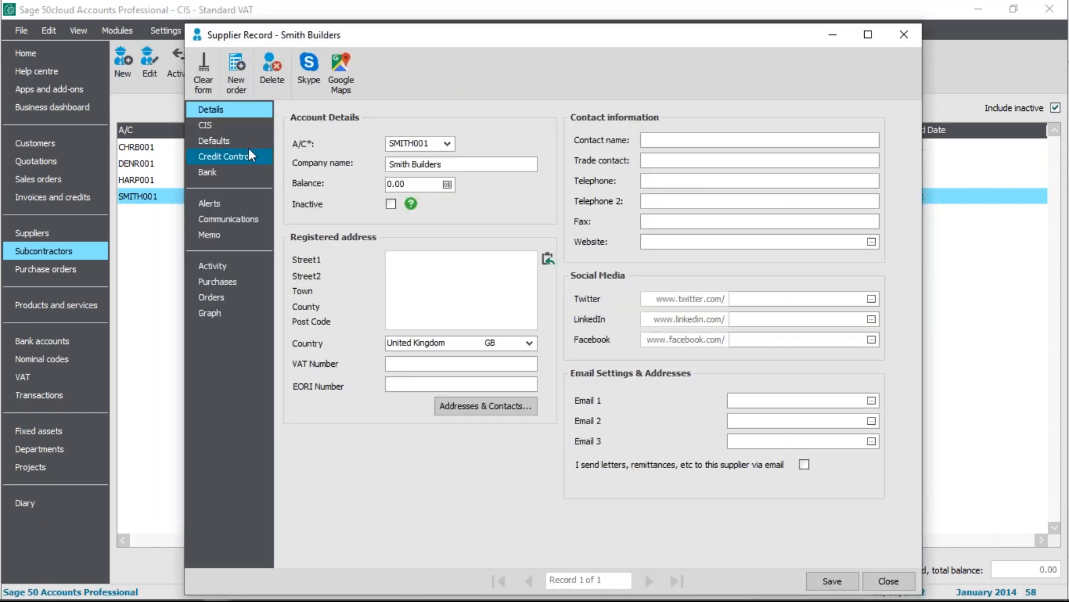
pyautogui.click(233, 126)
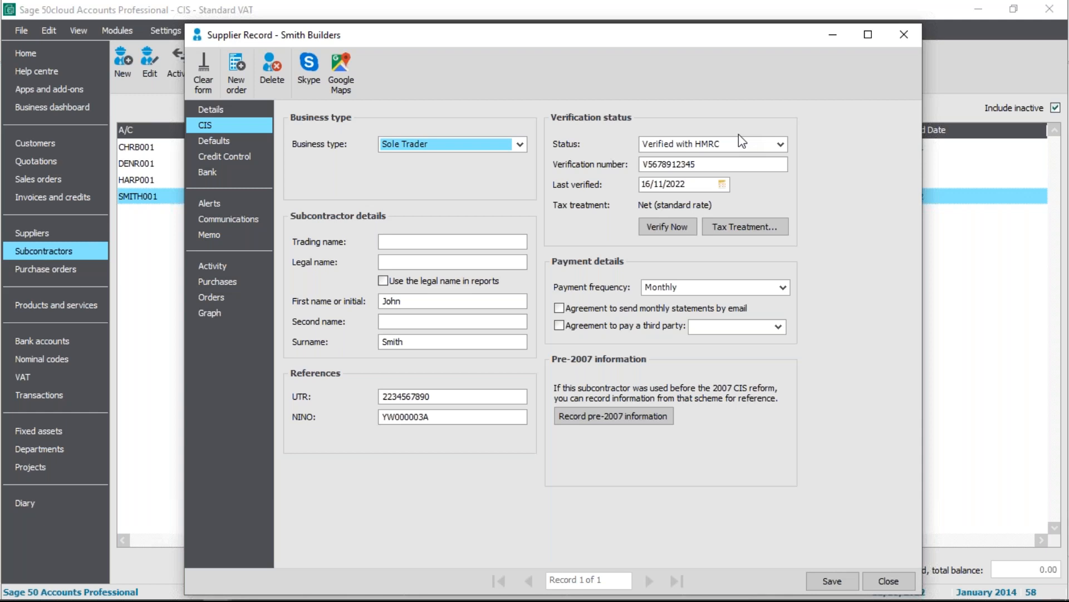
pyautogui.click(891, 581)
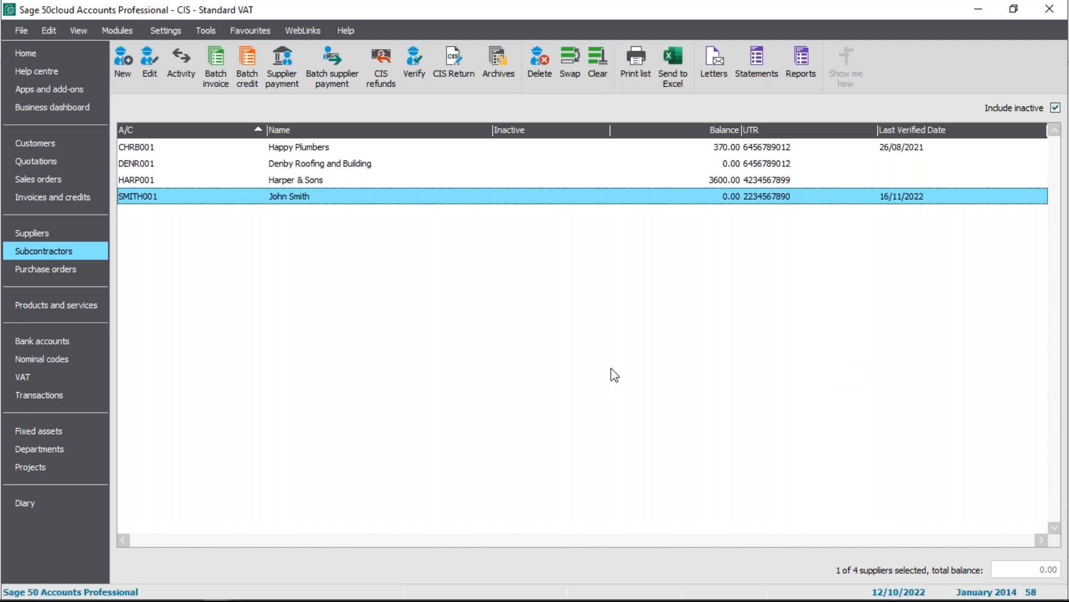
# Start a supplier batch invoice for Smith Builders with nominal code 6000 CIS Labour, and close it without saving
pyautogui.click(32, 233)
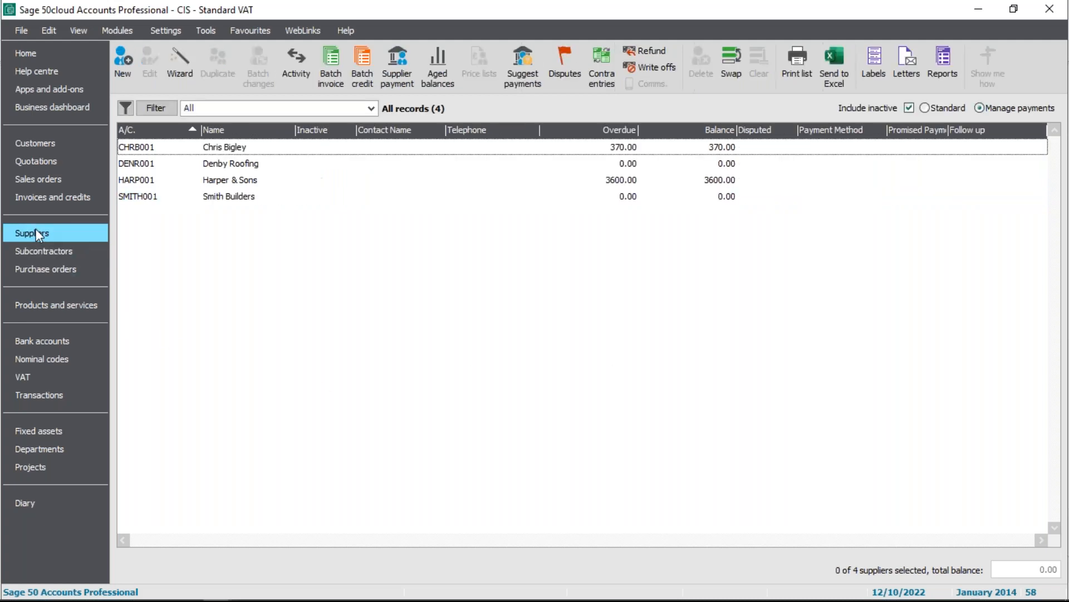
pyautogui.click(248, 198)
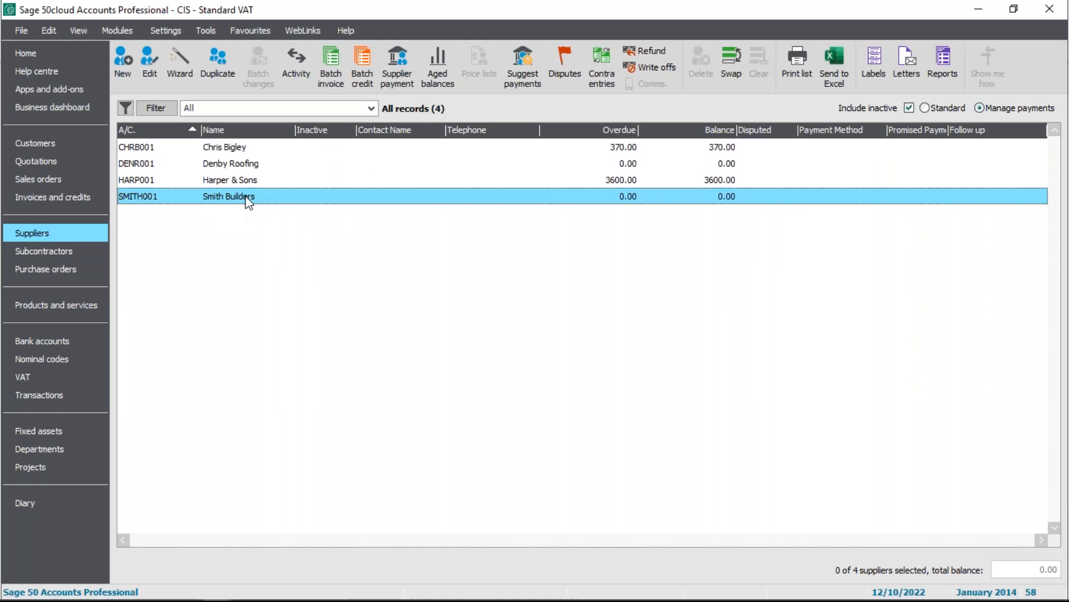
pyautogui.click(331, 78)
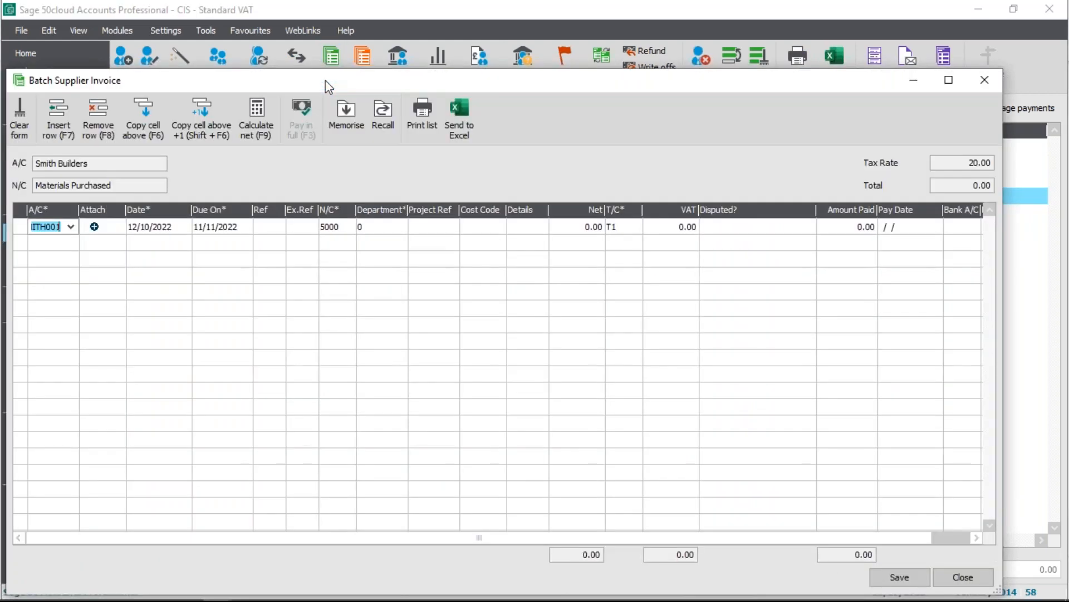
pyautogui.click(349, 228)
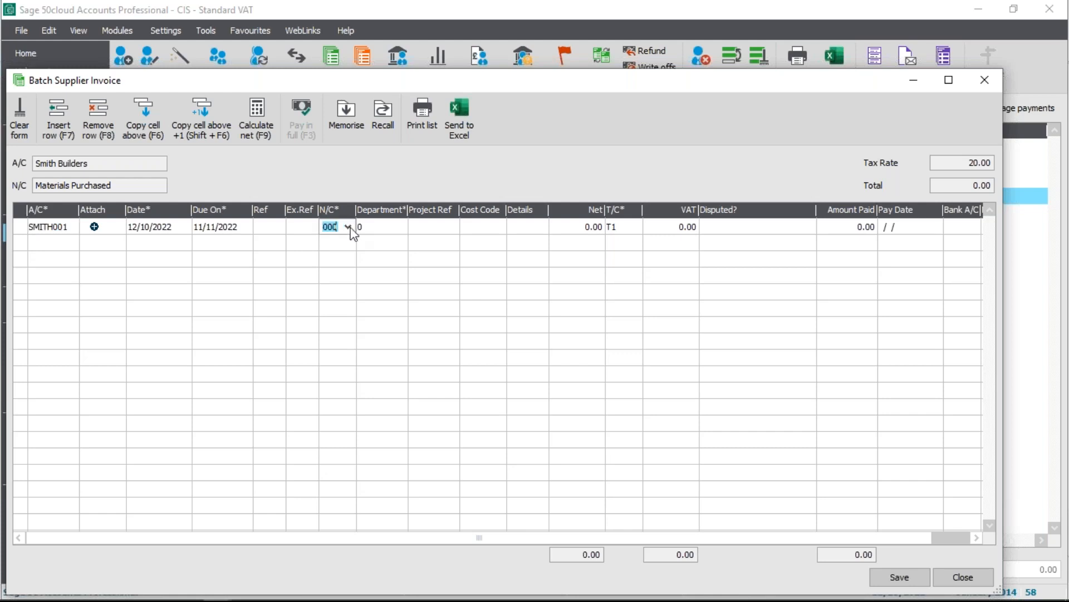
pyautogui.click(348, 227)
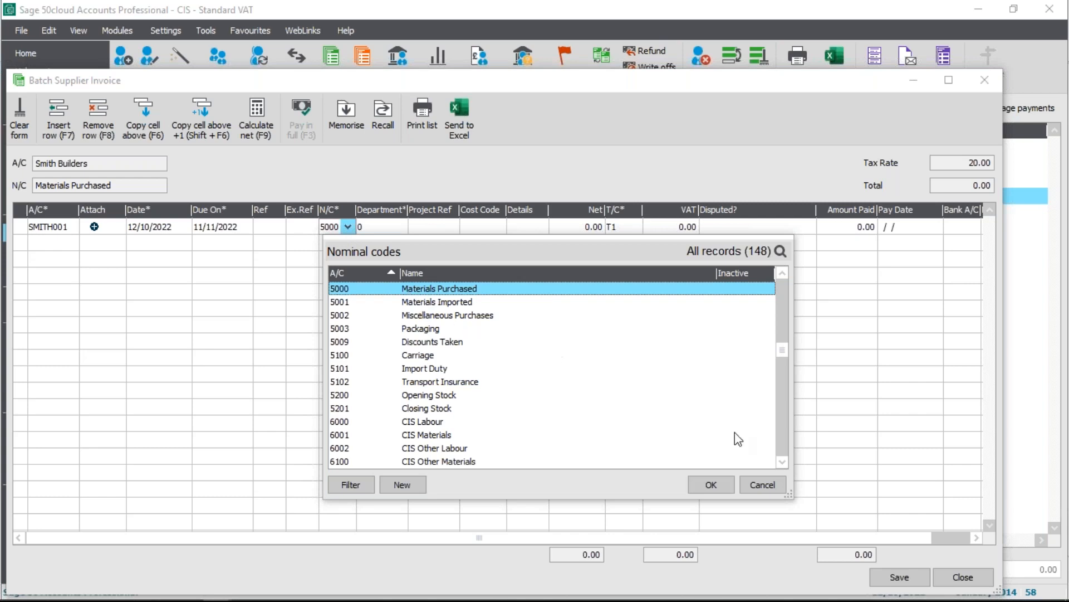
pyautogui.click(770, 489)
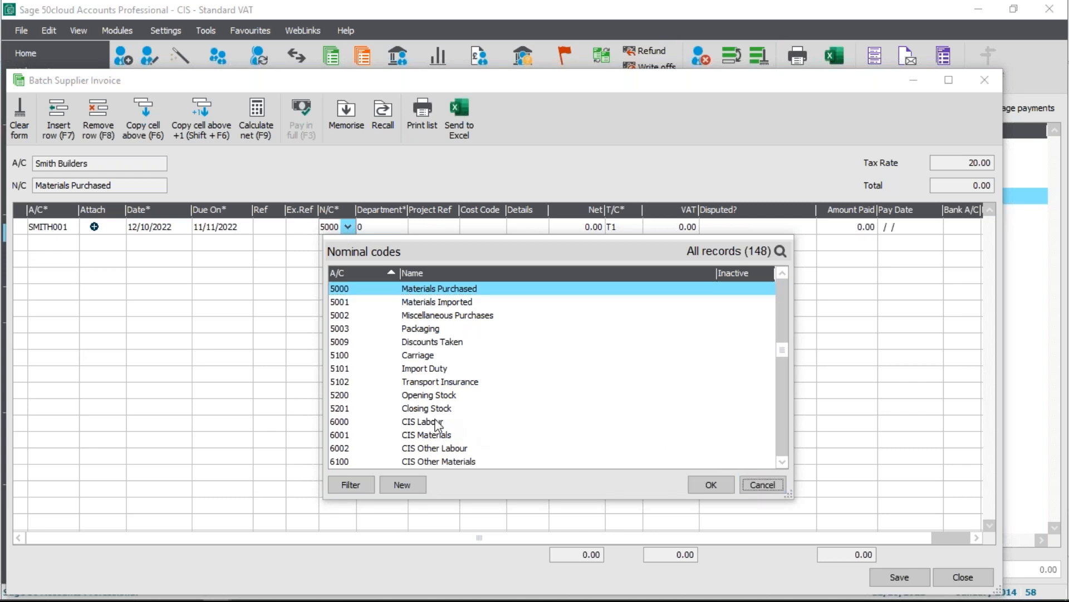
pyautogui.click(417, 425)
pyautogui.doubleClick(418, 426)
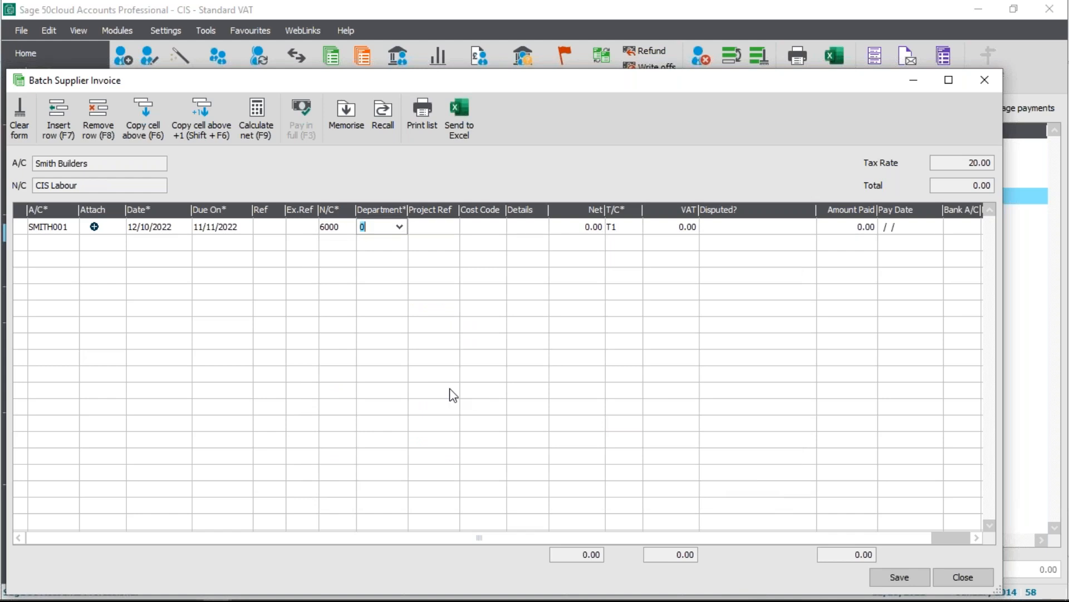
pyautogui.click(982, 581)
pyautogui.click(513, 368)
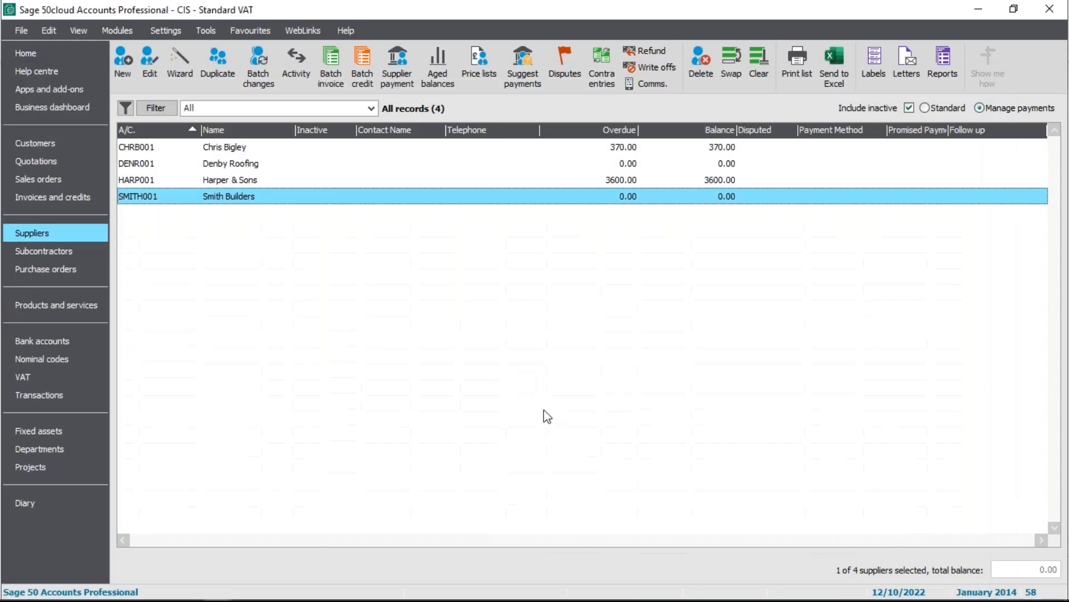
# Start a batch subcontractor invoice for Smith Builders and assign nominal code 6000 CIS Labour to the first line
pyautogui.click(64, 251)
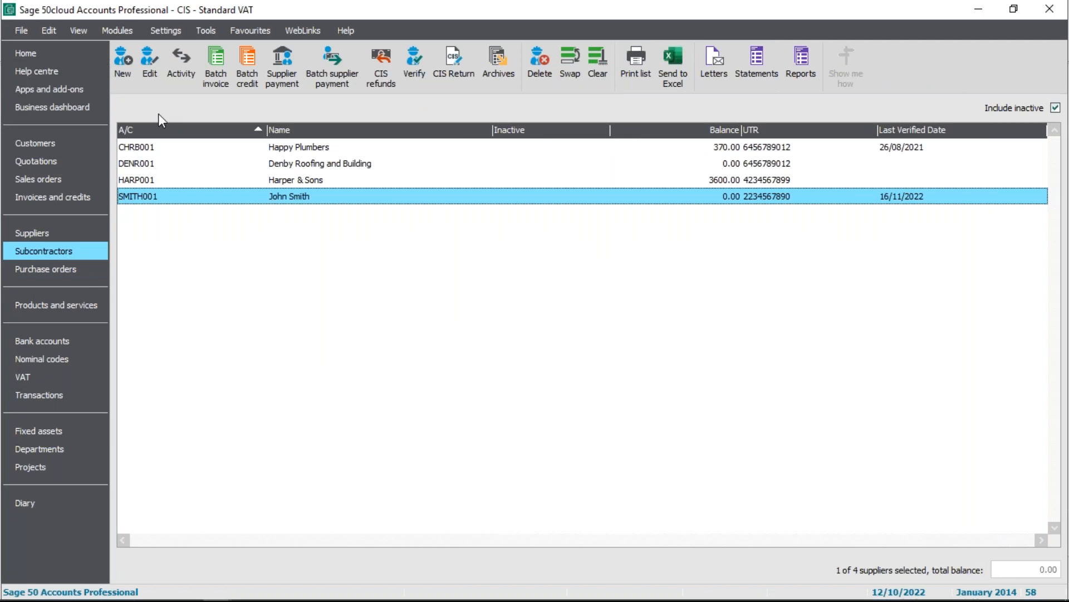
pyautogui.click(221, 81)
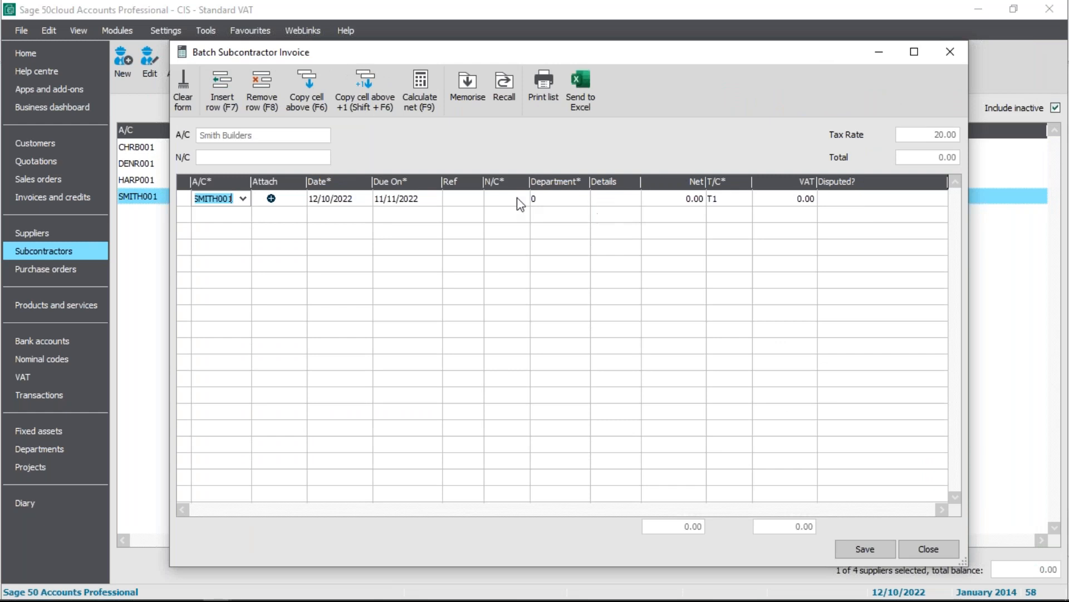
pyautogui.click(516, 202)
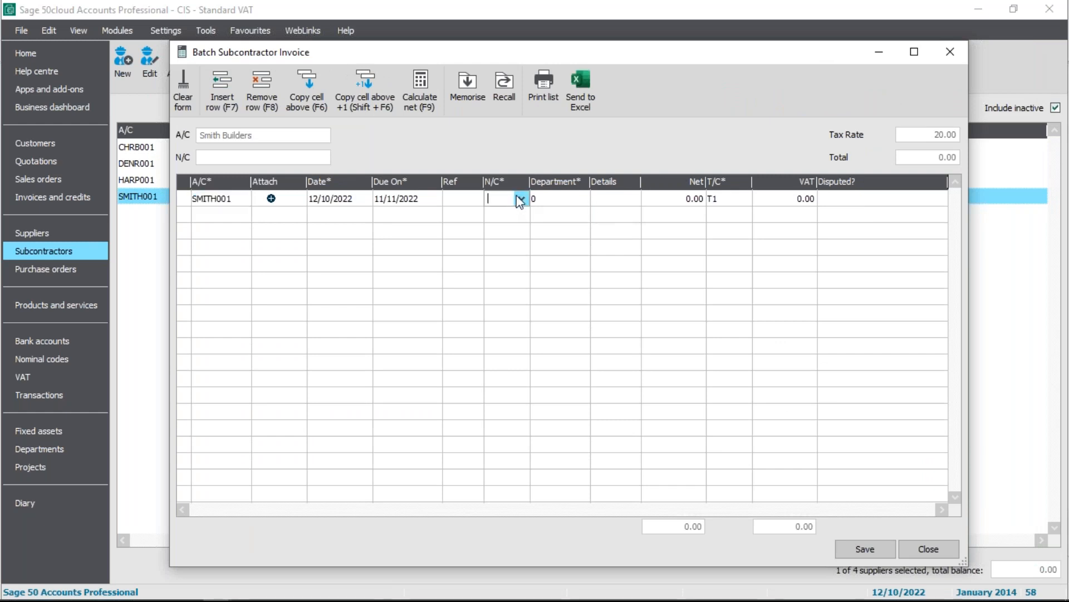
pyautogui.click(521, 199)
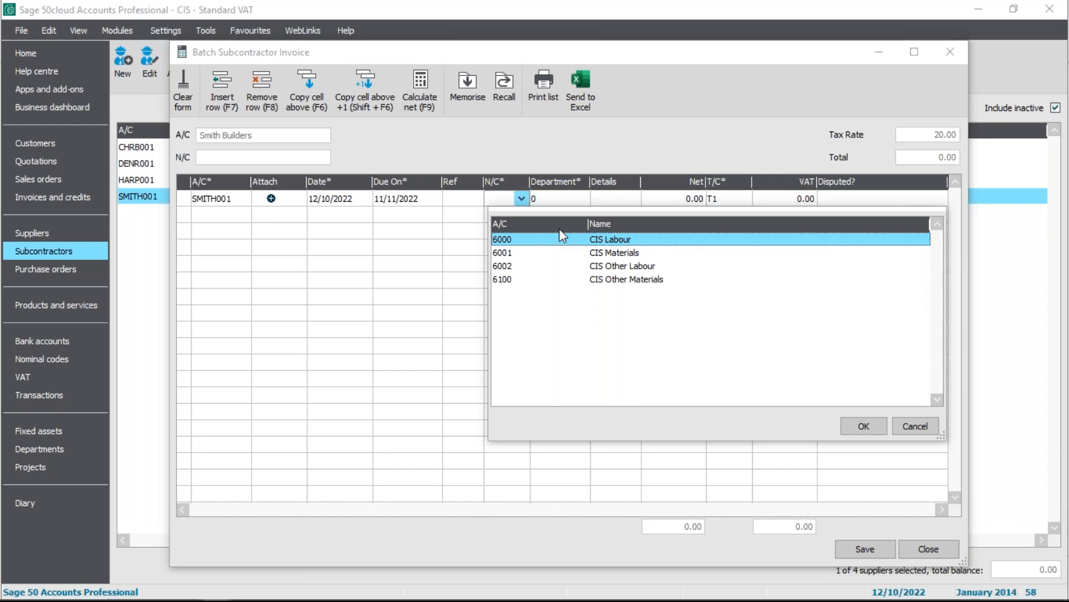
pyautogui.click(873, 425)
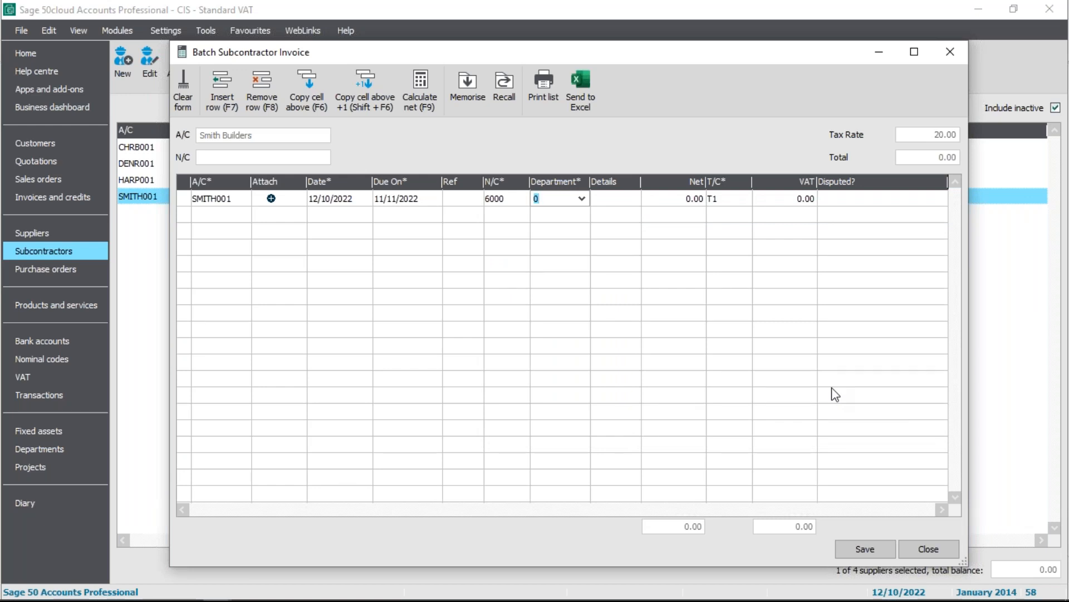
# Set the labour line's net amount to 200 and its tax code to T21, CIS reverse charge – Standard rate
pyautogui.click(674, 198)
pyautogui.write('200')
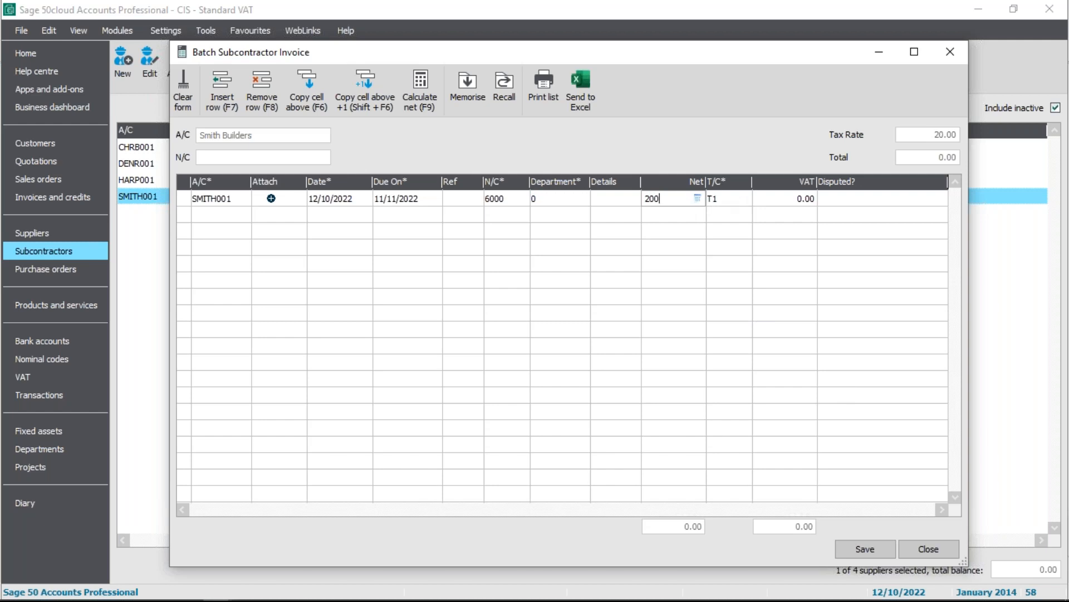
pyautogui.click(718, 202)
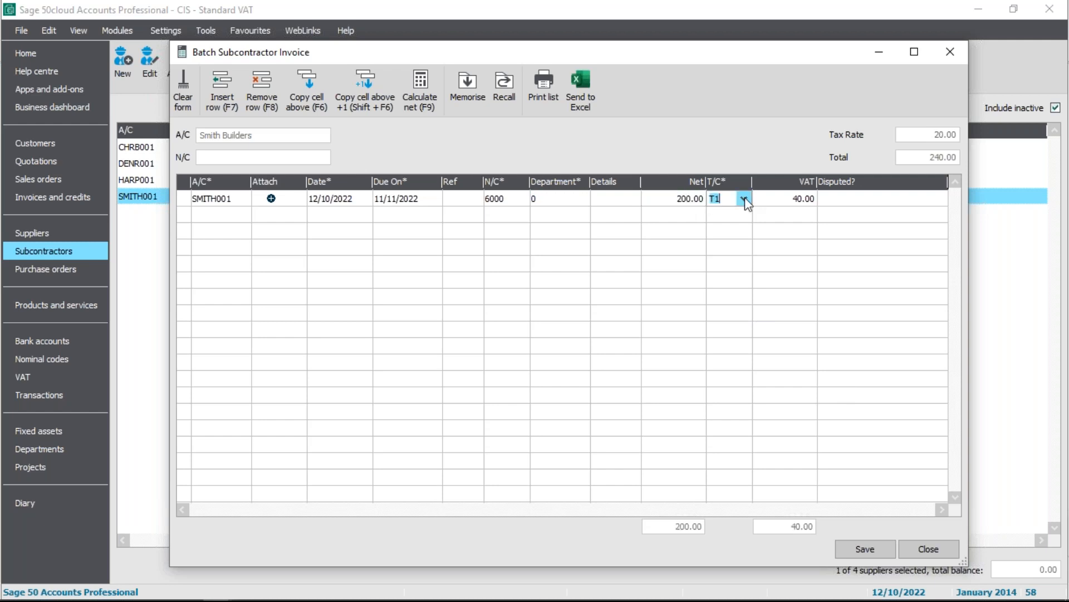
pyautogui.click(744, 198)
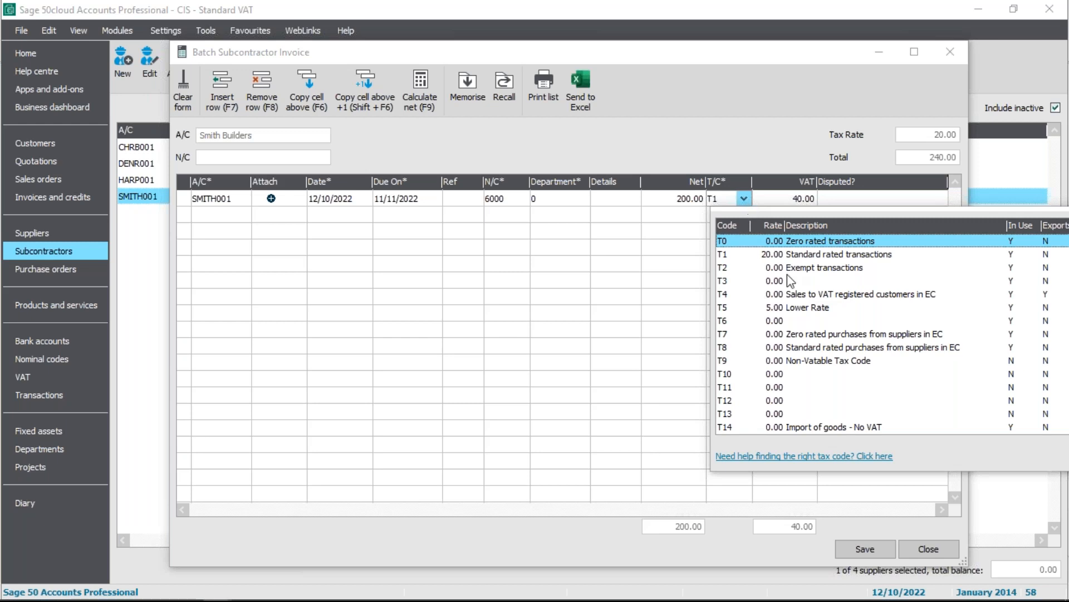
pyautogui.press('Down')
pyautogui.press('Down')
pyautogui.press('Down')
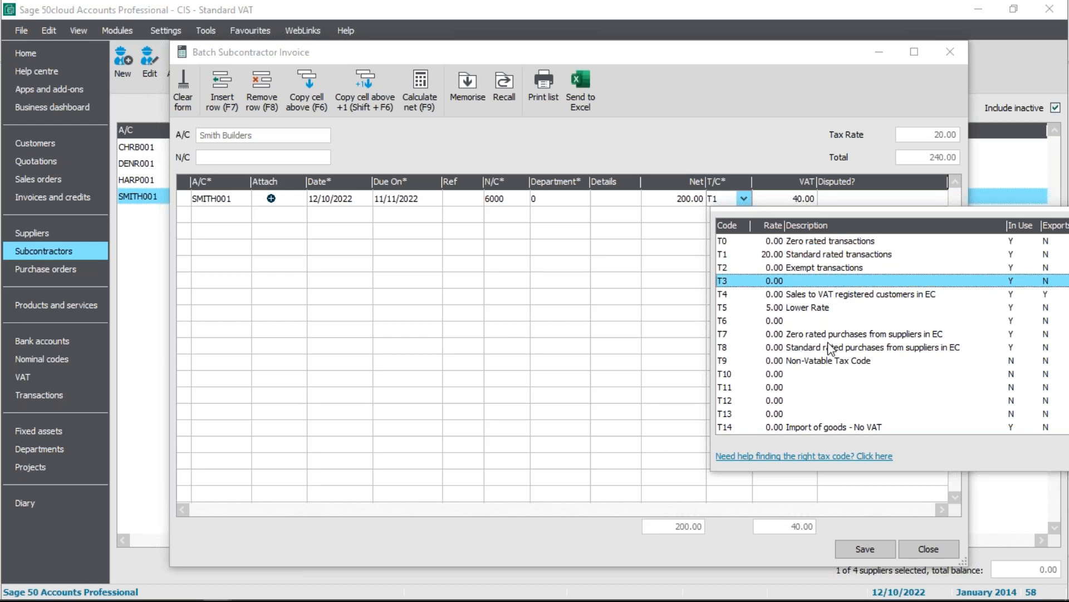
pyautogui.press('Down')
pyautogui.press('Down')
pyautogui.press('Down')
pyautogui.press('Down')
pyautogui.press('Down')
pyautogui.press('Down')
pyautogui.press('Down')
pyautogui.press('Down')
pyautogui.press('Down')
pyautogui.press('Down')
pyautogui.press('Down')
pyautogui.press('Down')
pyautogui.press('Down')
pyautogui.press('Down')
pyautogui.press('Down')
pyautogui.press('Down')
pyautogui.press('Down')
pyautogui.press('Down')
pyautogui.press('Down')
pyautogui.press('Down')
pyautogui.press('Down')
pyautogui.click(820, 362)
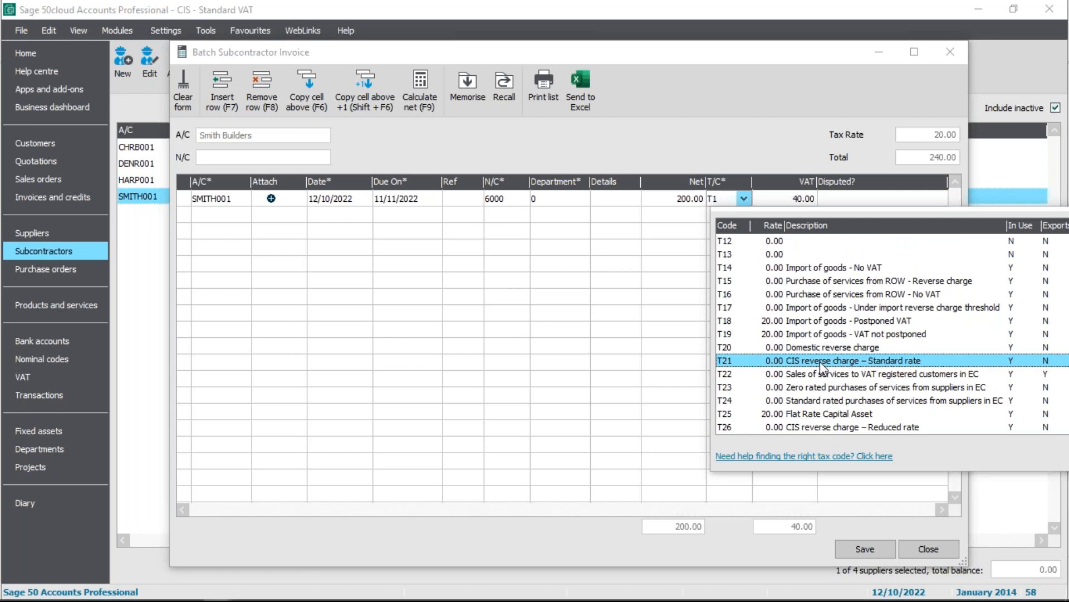
pyautogui.doubleClick(823, 360)
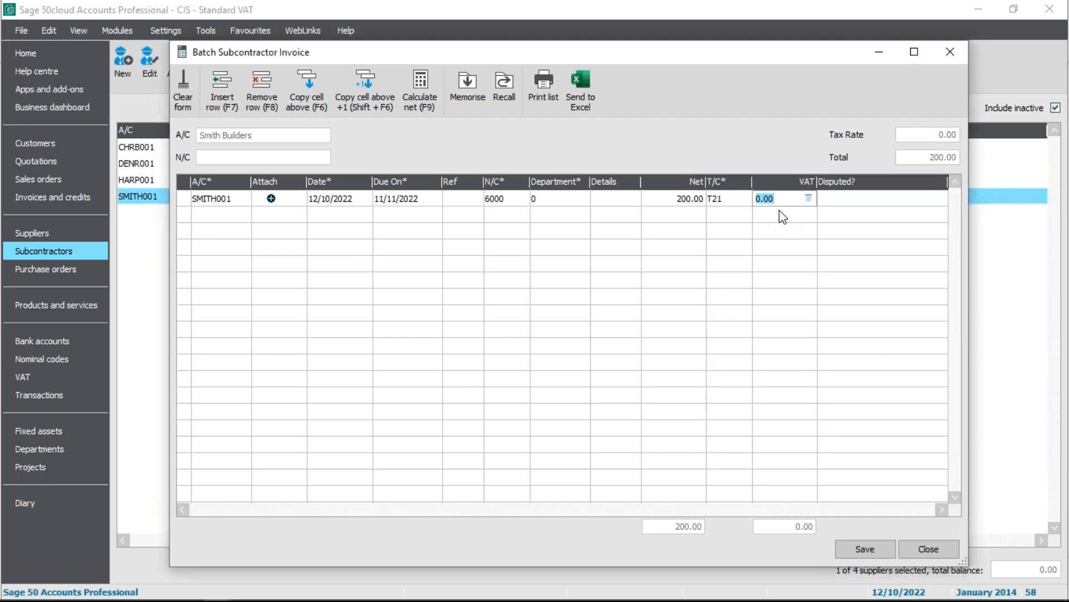
# Review the CIS nominal codes available for the labour line and dismiss the list
pyautogui.click(529, 202)
pyautogui.click(522, 198)
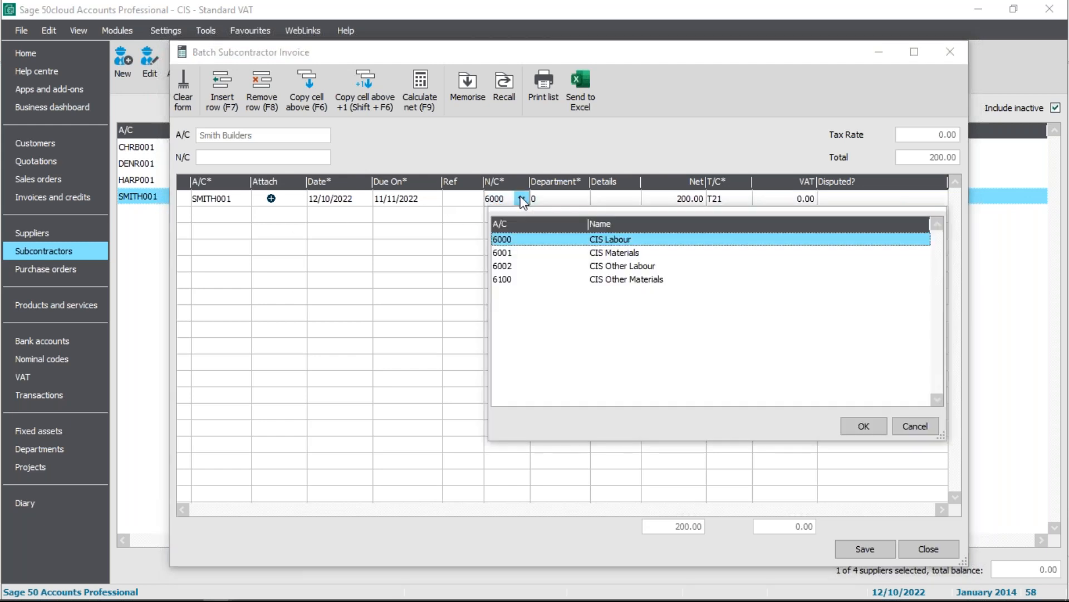
pyautogui.click(477, 218)
# Add a second invoice line for SMITH001 with nominal code 6001 CIS Materials
pyautogui.click(239, 216)
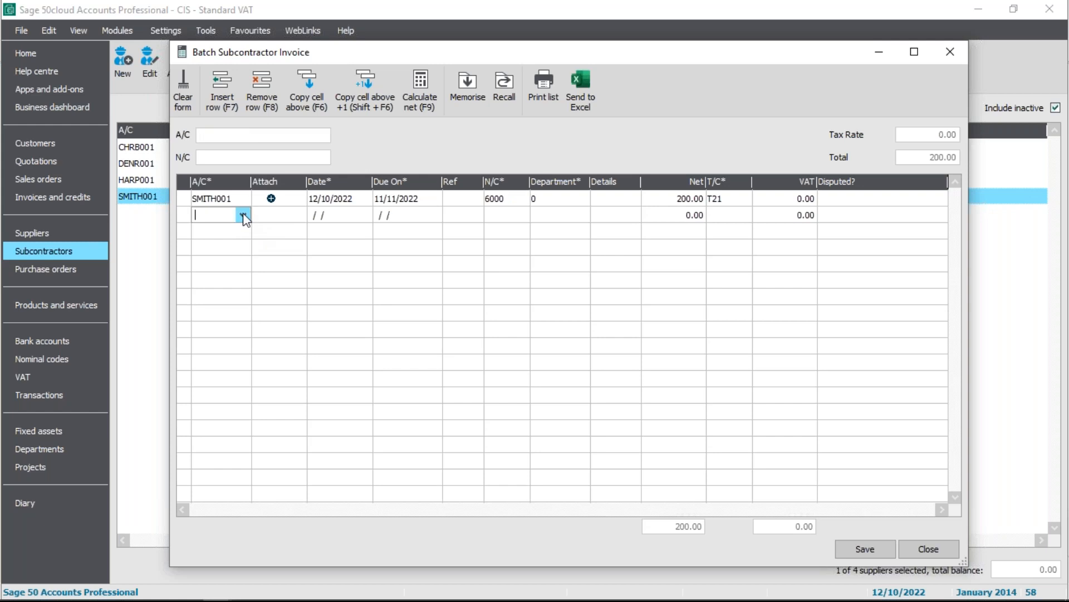
pyautogui.click(243, 214)
pyautogui.click(284, 317)
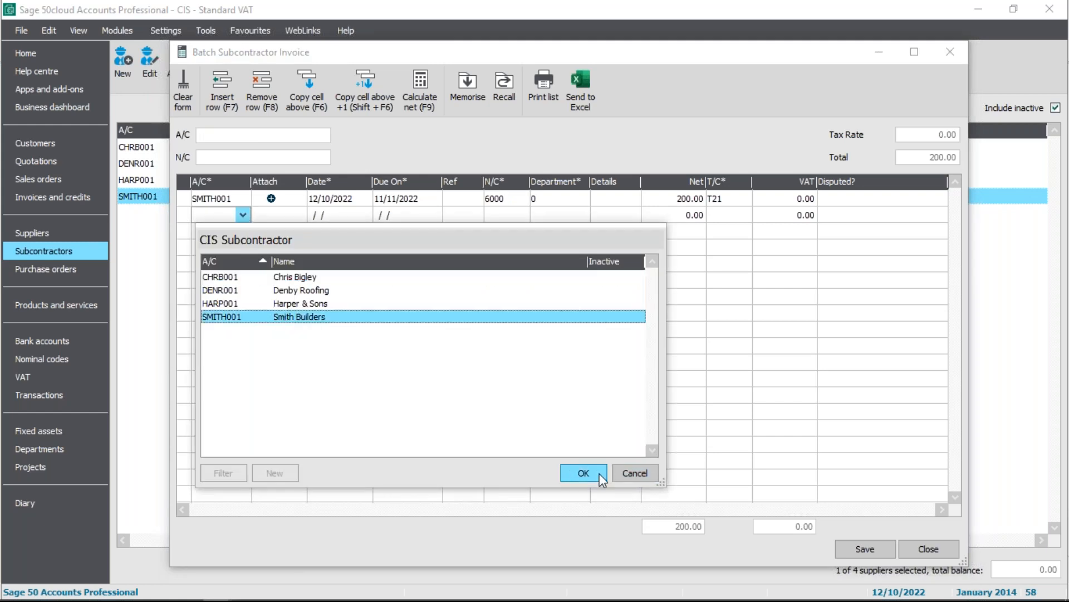
pyautogui.click(583, 472)
pyautogui.click(511, 212)
pyautogui.click(521, 216)
pyautogui.click(599, 271)
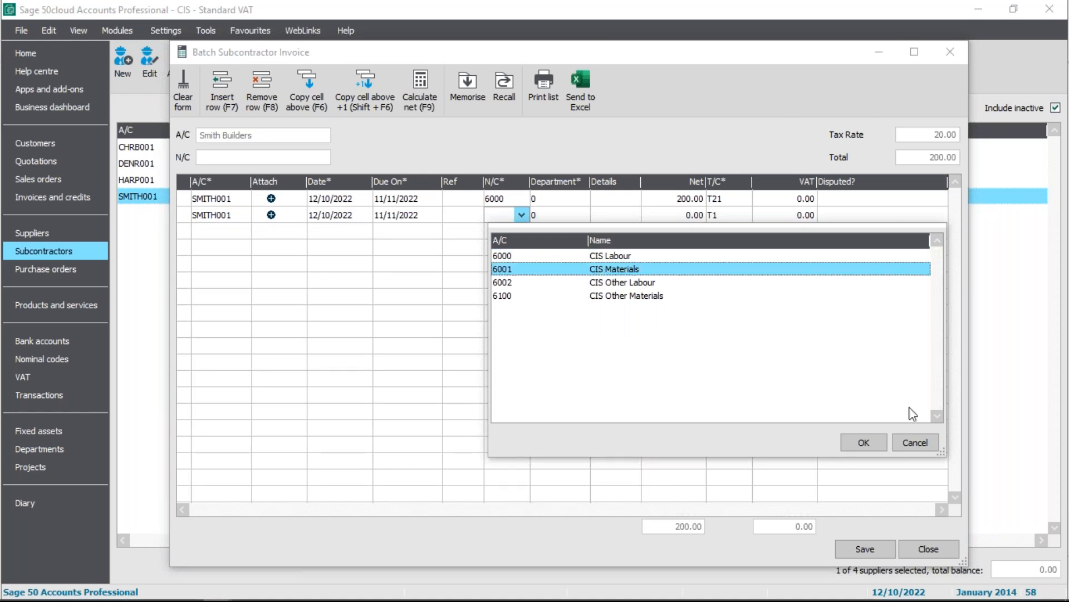
pyautogui.click(864, 442)
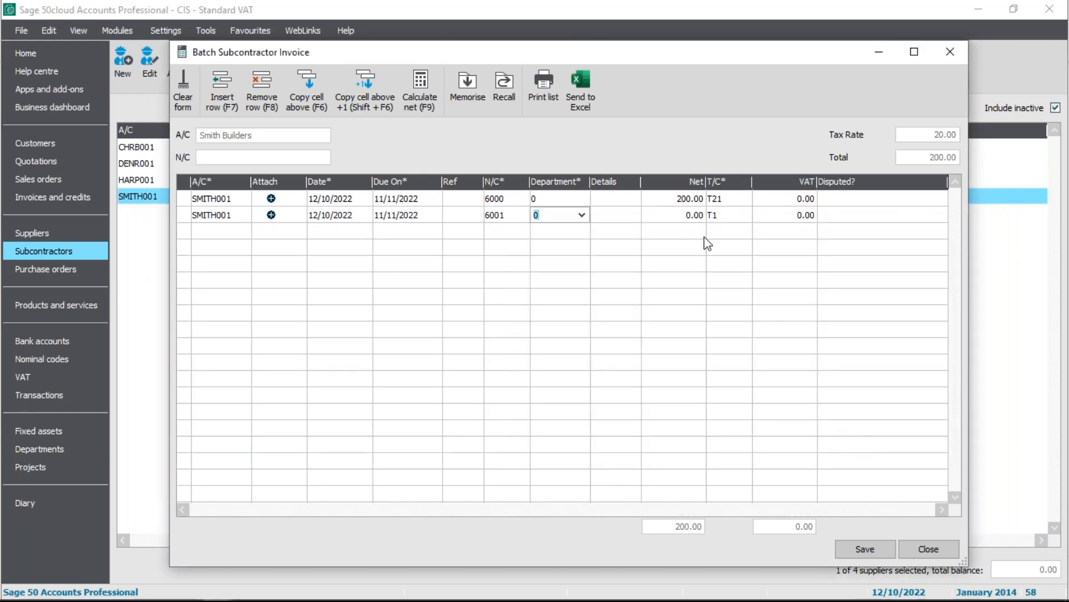
# Set the 6001 materials line's net amount to 300 and its tax code to T21, CIS reverse charge – Standard rate
pyautogui.click(677, 214)
pyautogui.write('300')
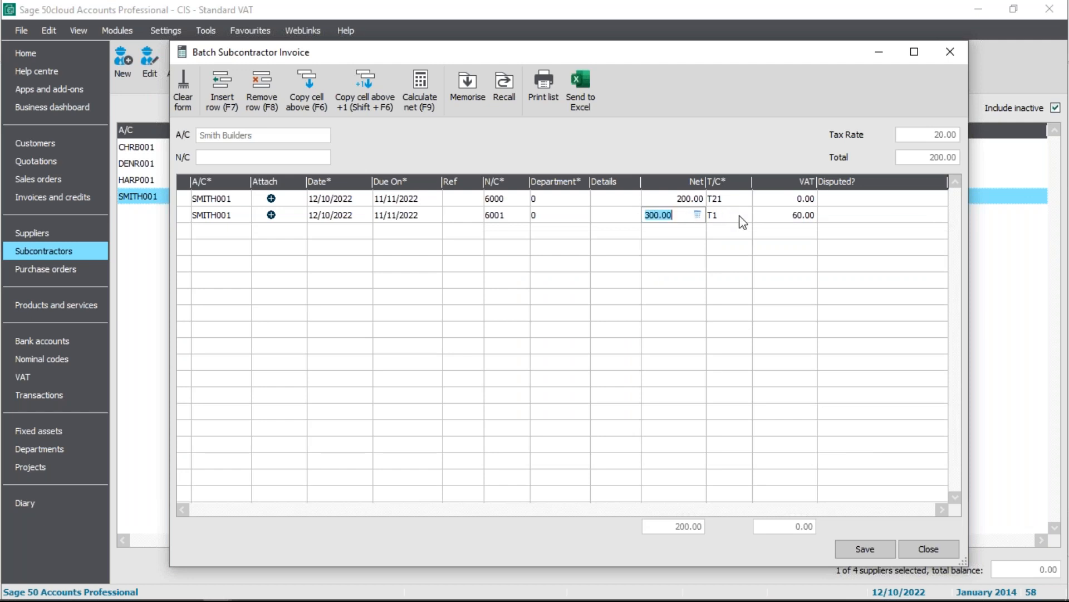
pyautogui.click(745, 219)
pyautogui.click(746, 218)
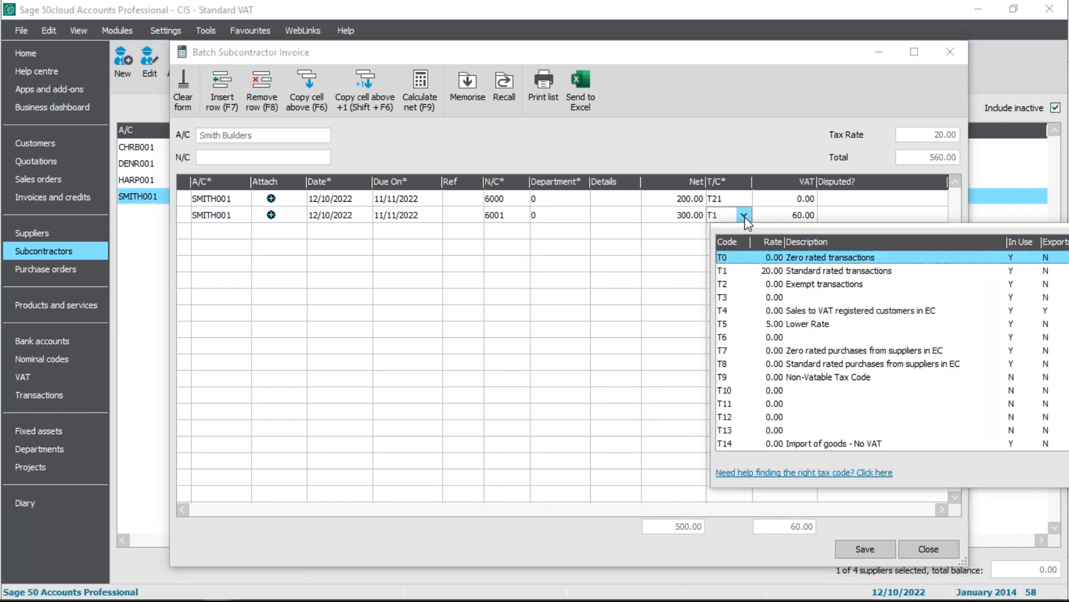
pyautogui.scroll(-14, 785, 419)
pyautogui.scroll(-8, 802, 410)
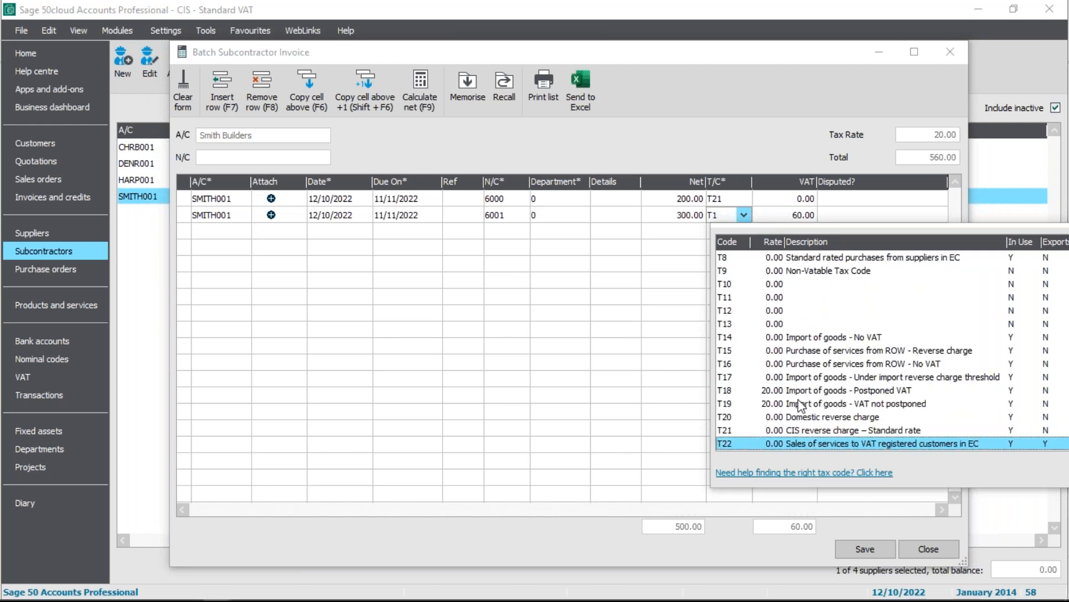
pyautogui.click(811, 430)
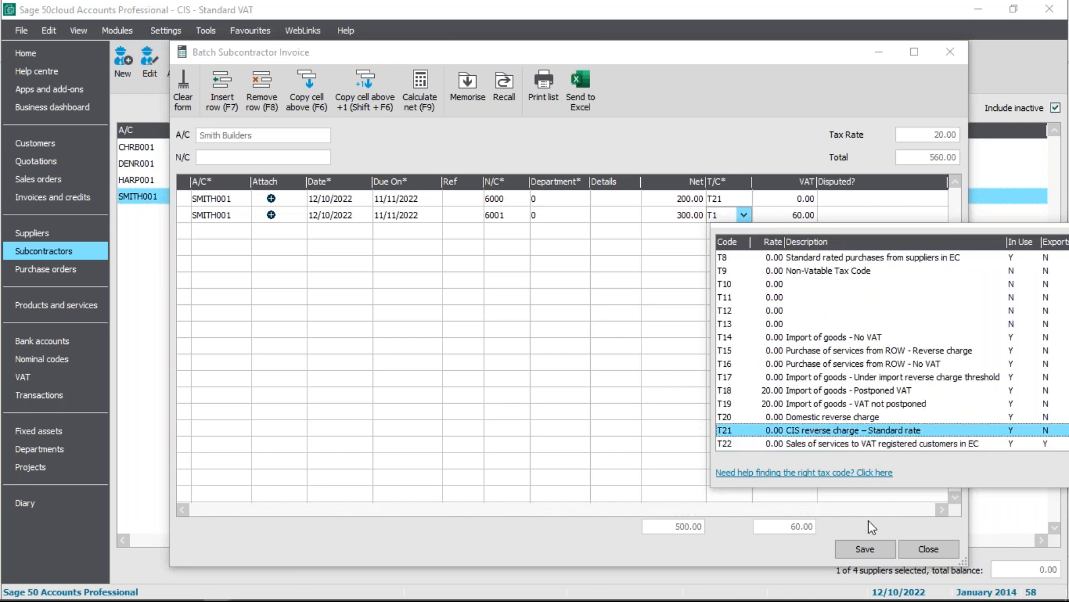
pyautogui.click(877, 430)
pyautogui.press('Tab')
pyautogui.press('Tab')
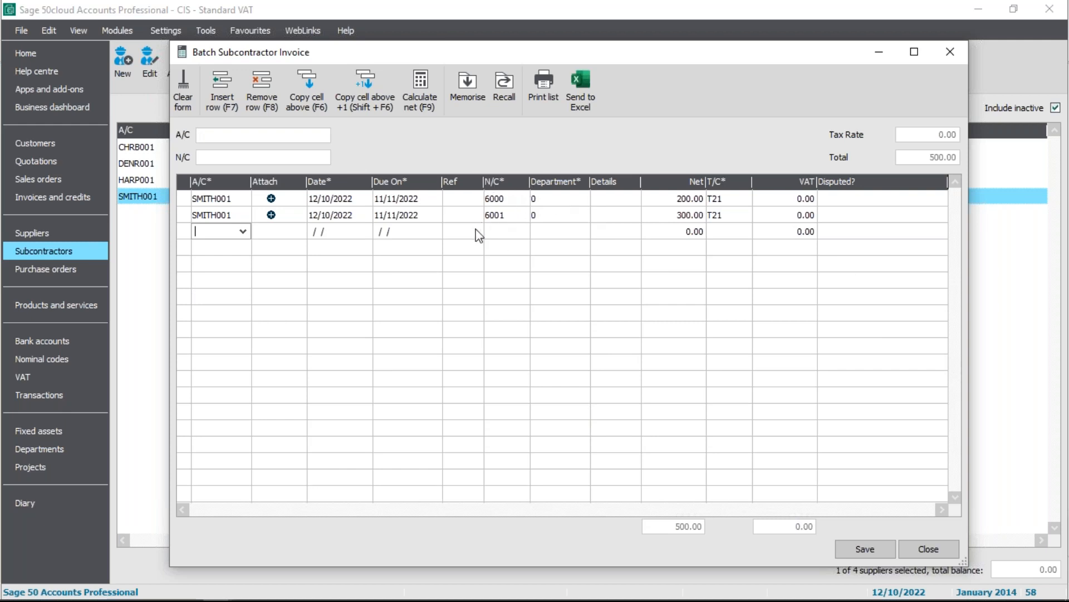
# Save the batch subcontractor invoice with its labour and materials lines and close the form
pyautogui.click(857, 547)
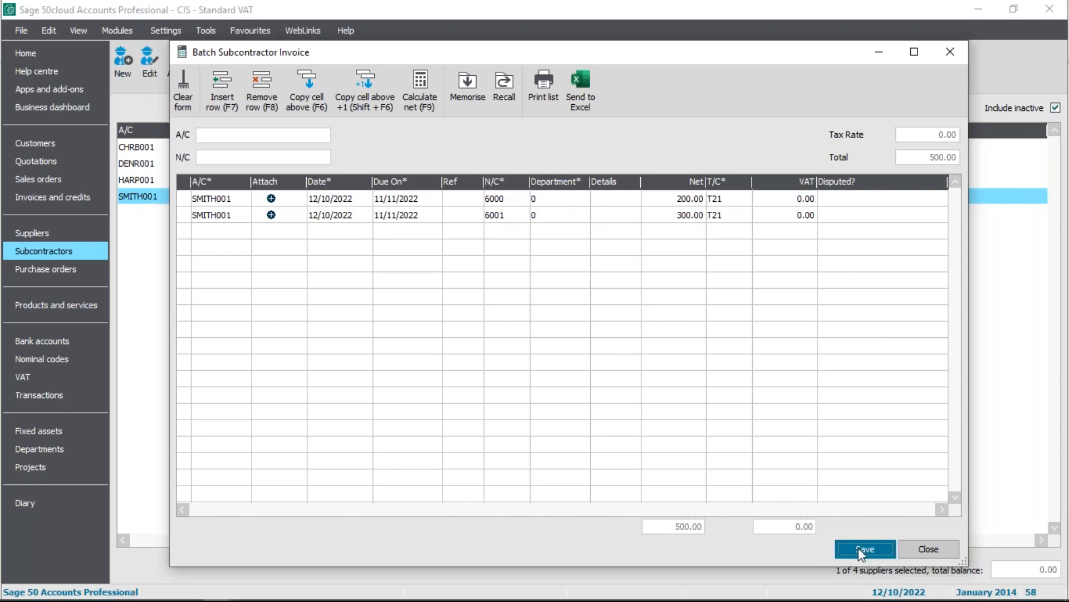
pyautogui.click(538, 341)
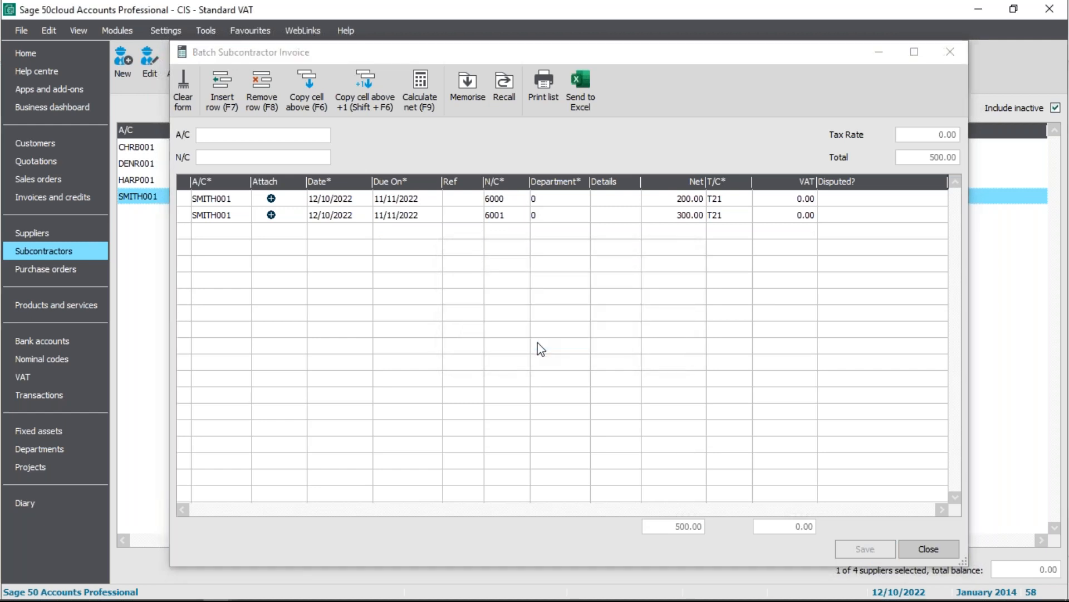
pyautogui.click(927, 548)
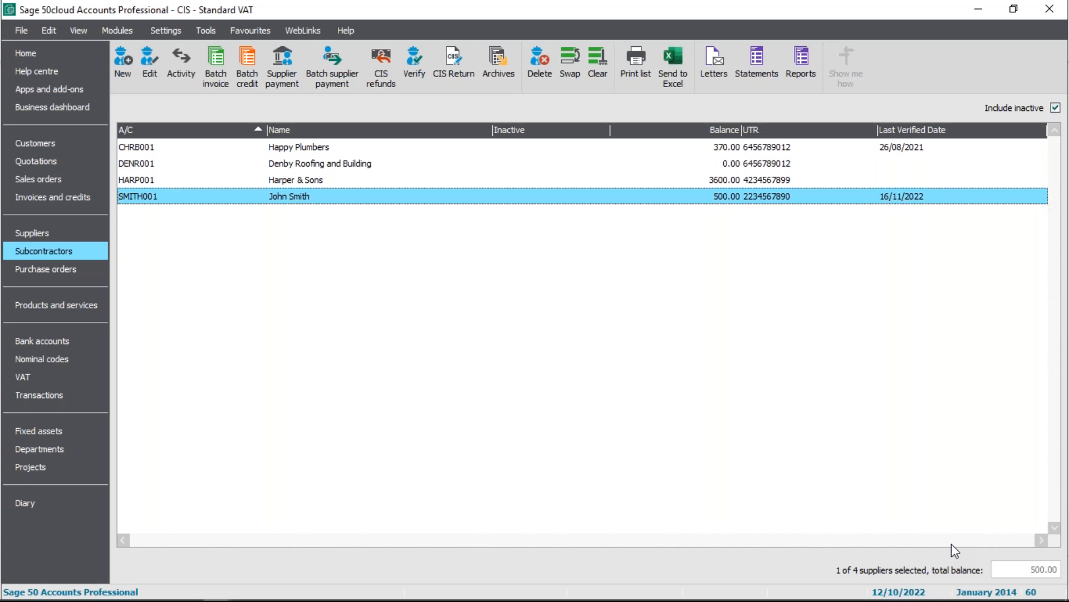
# Review the posted SMITH001 invoice transactions and the balances of nominal codes 2101 CIS Tax Control and 2102 CIS Tax Liability
pyautogui.click(84, 394)
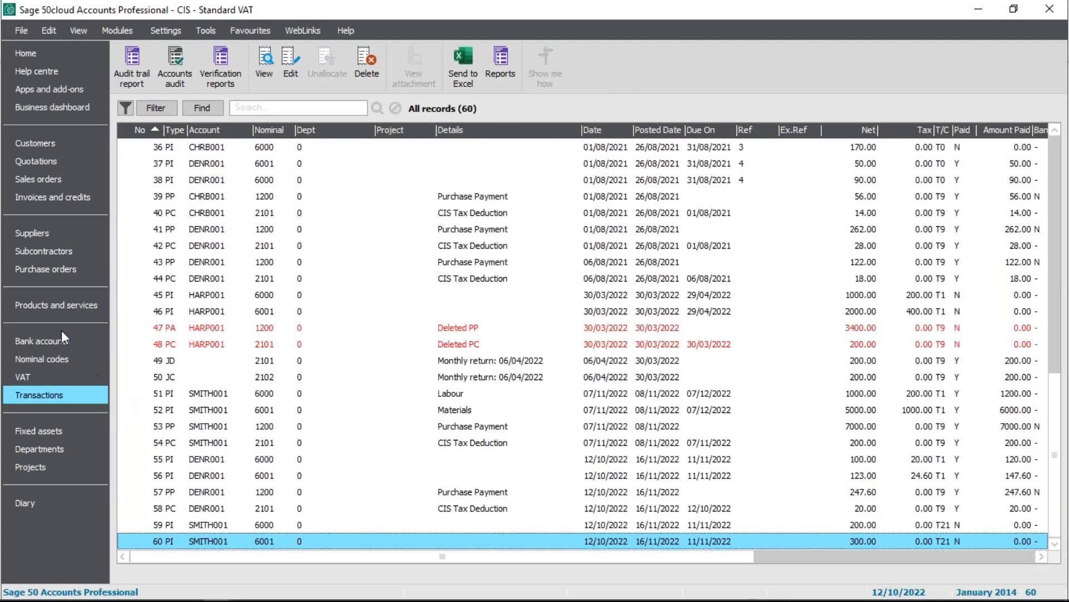
pyautogui.click(58, 357)
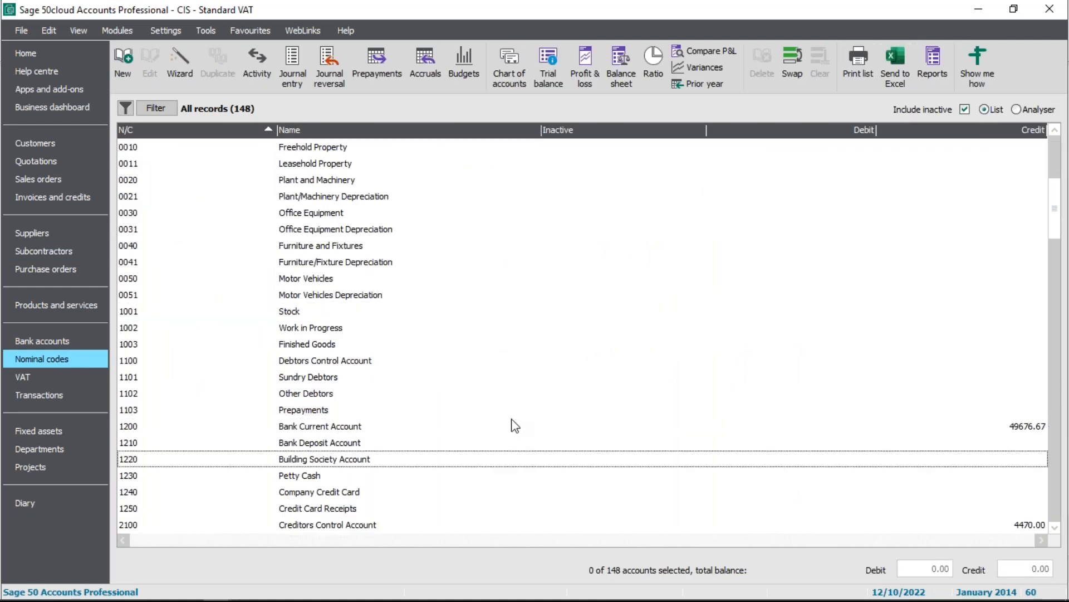
pyautogui.click(341, 463)
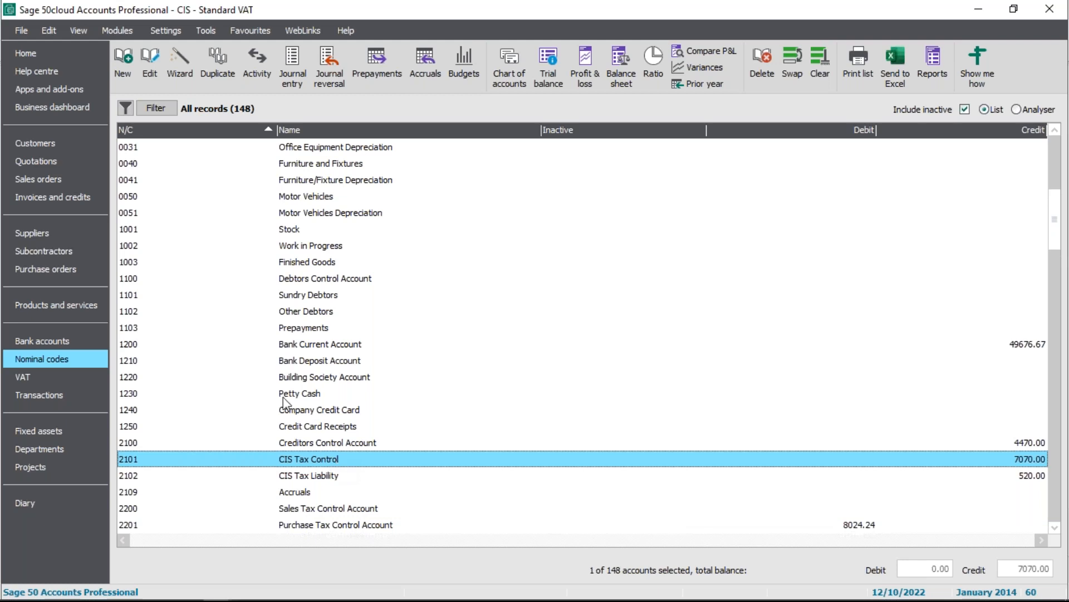
pyautogui.click(1024, 478)
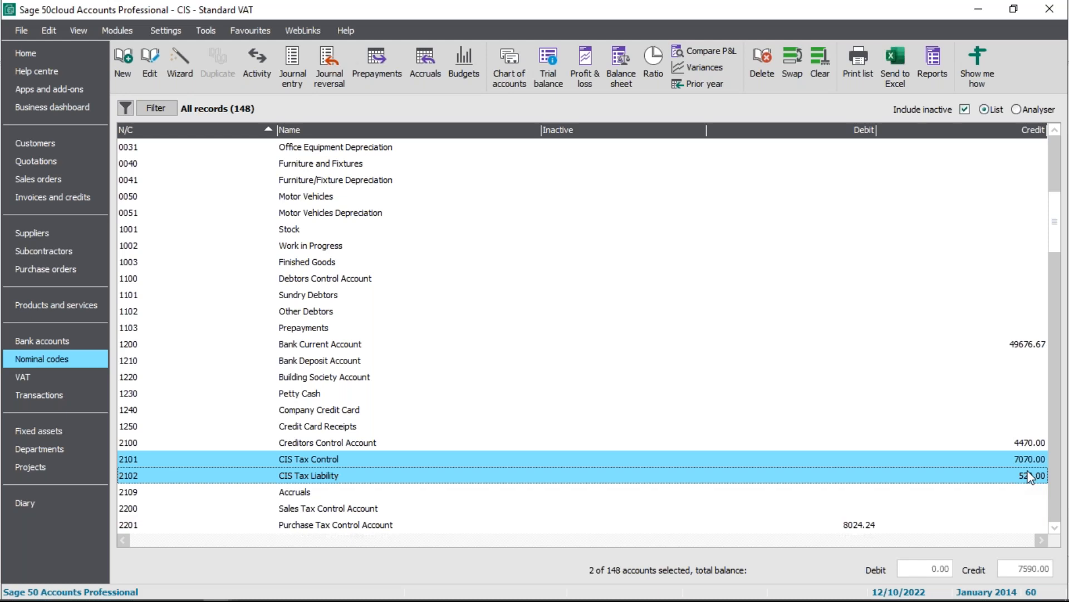
# Start a supplier payment from bank account 1200, Bank Current Account, for supplier SMITH001, Smith Builders
pyautogui.click(55, 342)
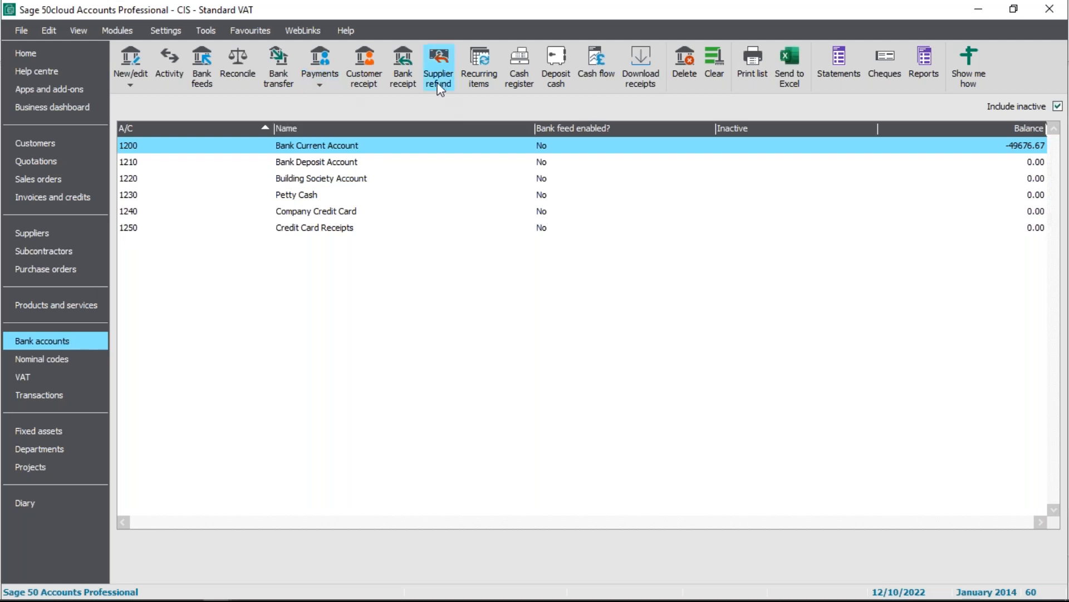
pyautogui.click(320, 85)
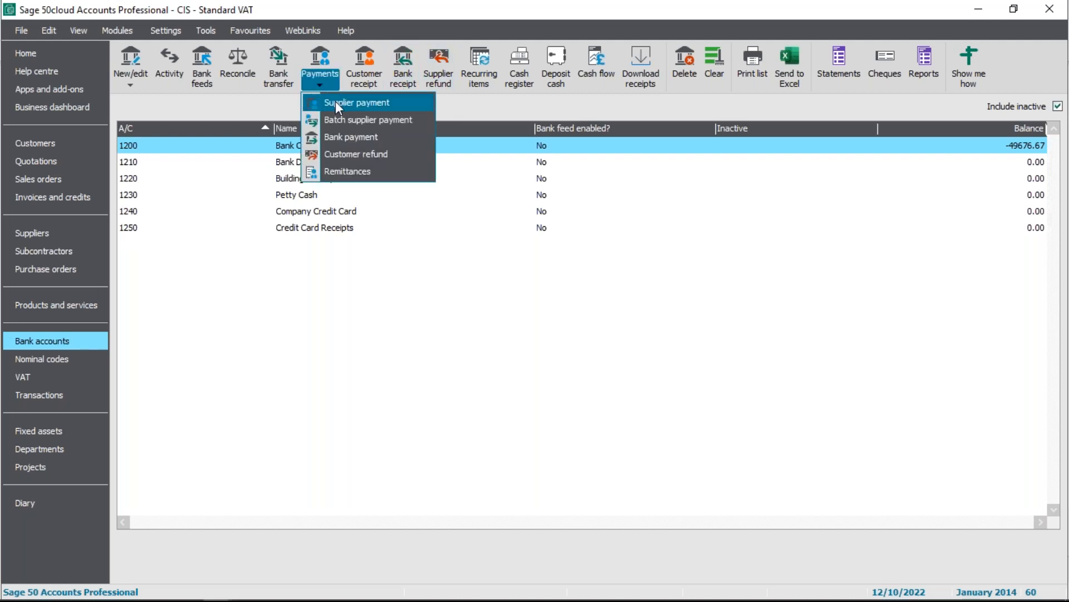
pyautogui.click(336, 102)
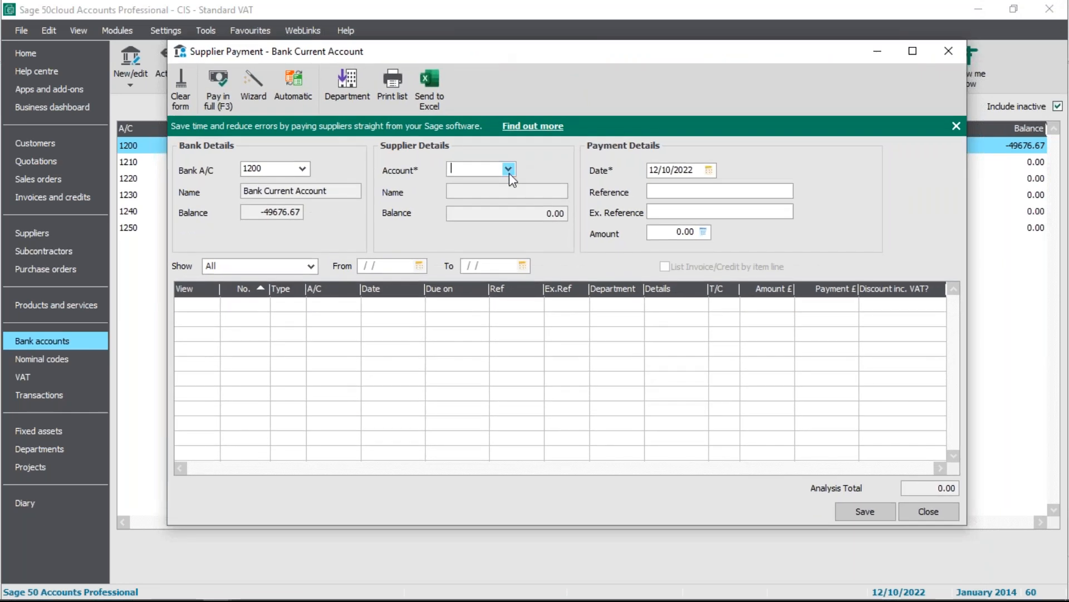
pyautogui.click(509, 170)
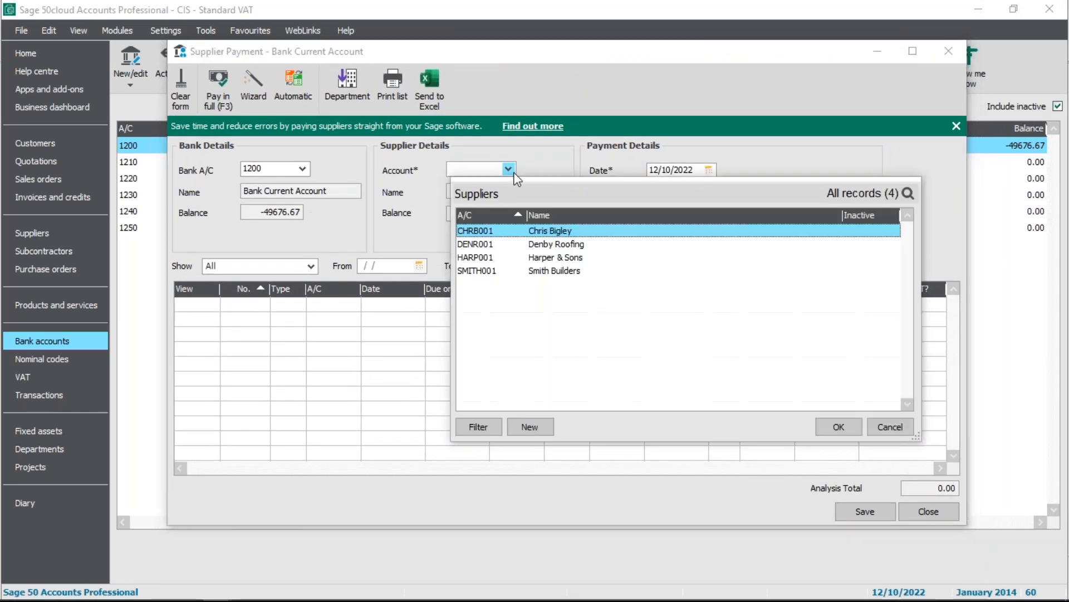
pyautogui.click(551, 271)
pyautogui.click(839, 426)
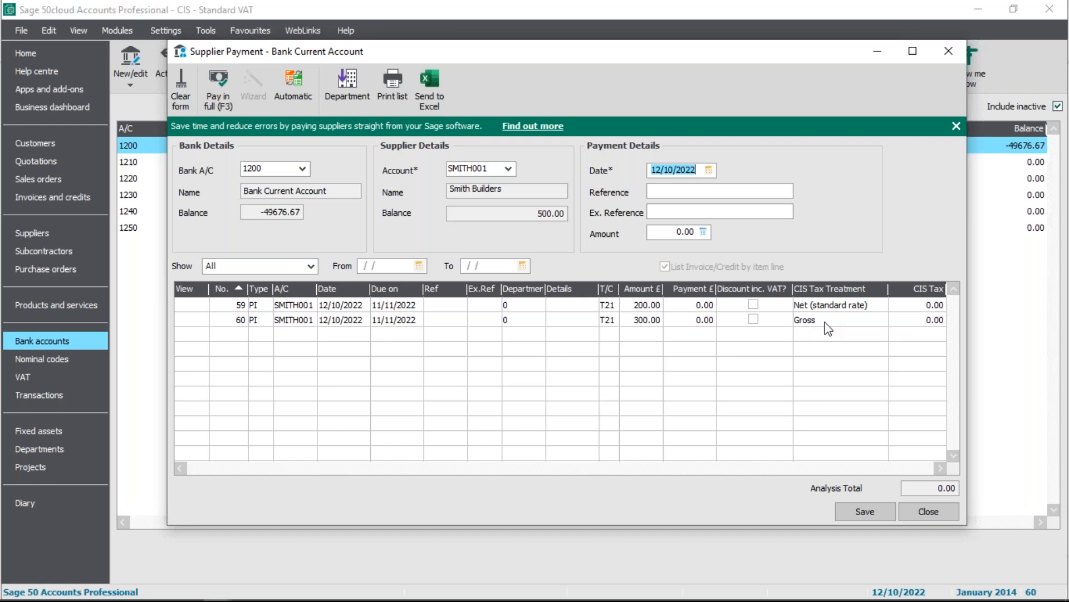
# Pay both outstanding SMITH001 invoice lines, labour and materials, in full
pyautogui.click(701, 306)
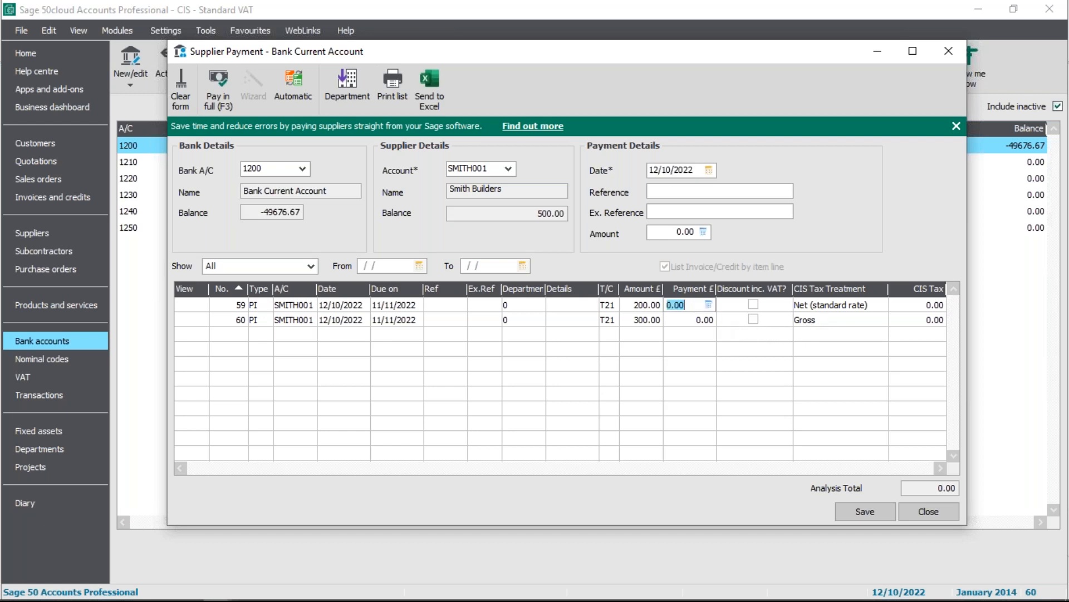
pyautogui.click(220, 99)
pyautogui.click(219, 99)
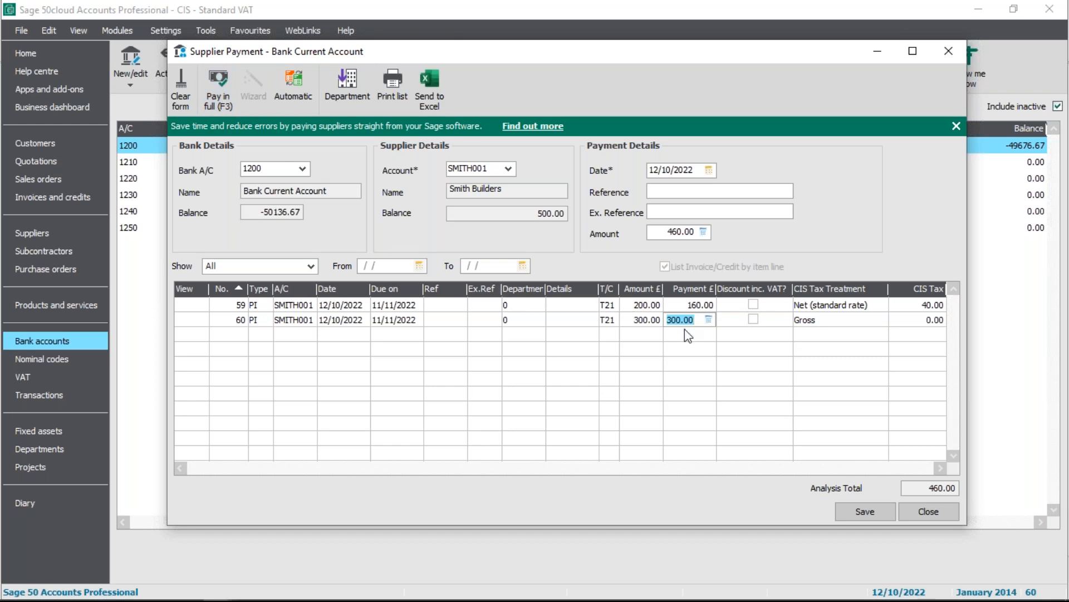
pyautogui.click(691, 306)
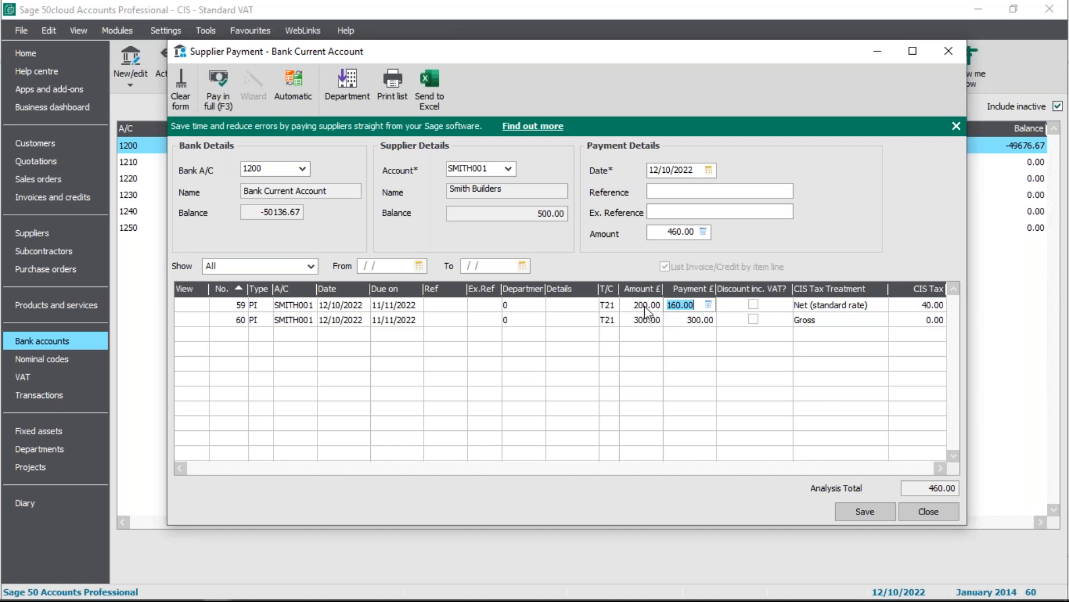
# Save the supplier payment, accepting the date outside the current financial year, and close the payment form
pyautogui.click(868, 510)
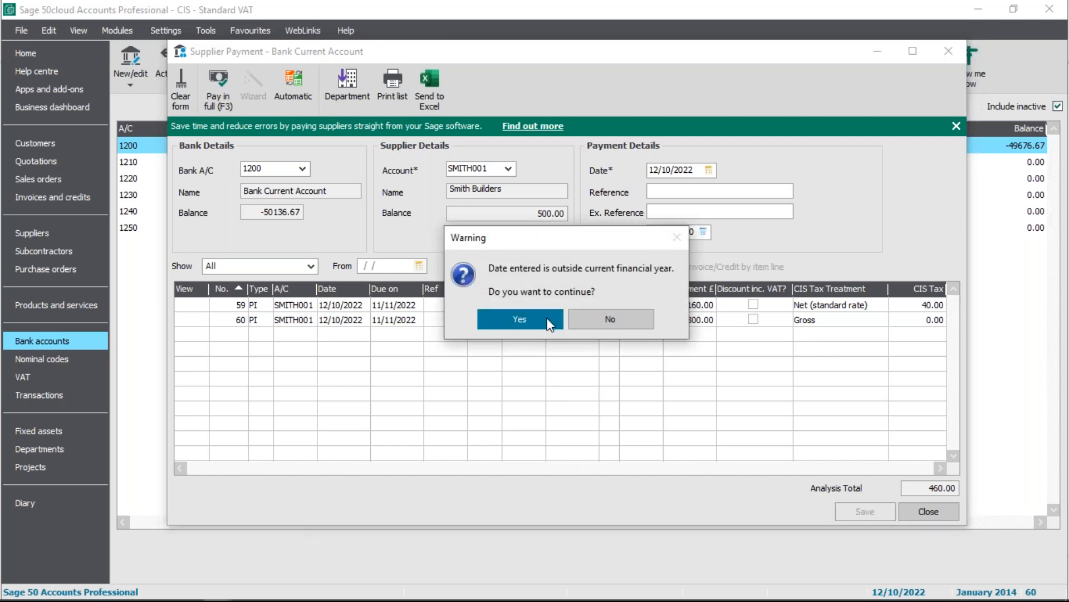
pyautogui.click(519, 319)
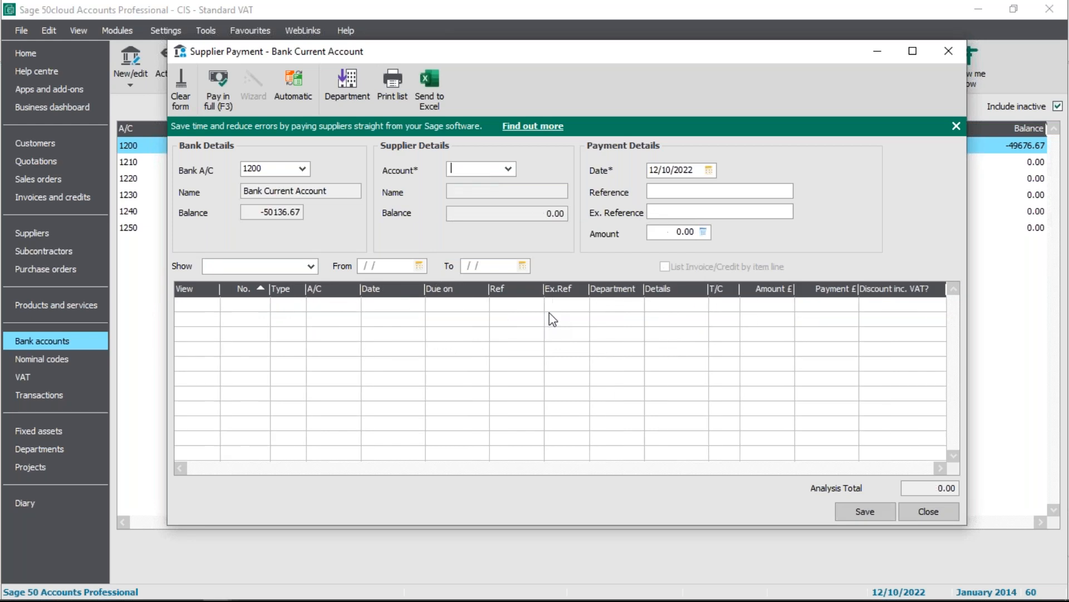
pyautogui.click(936, 511)
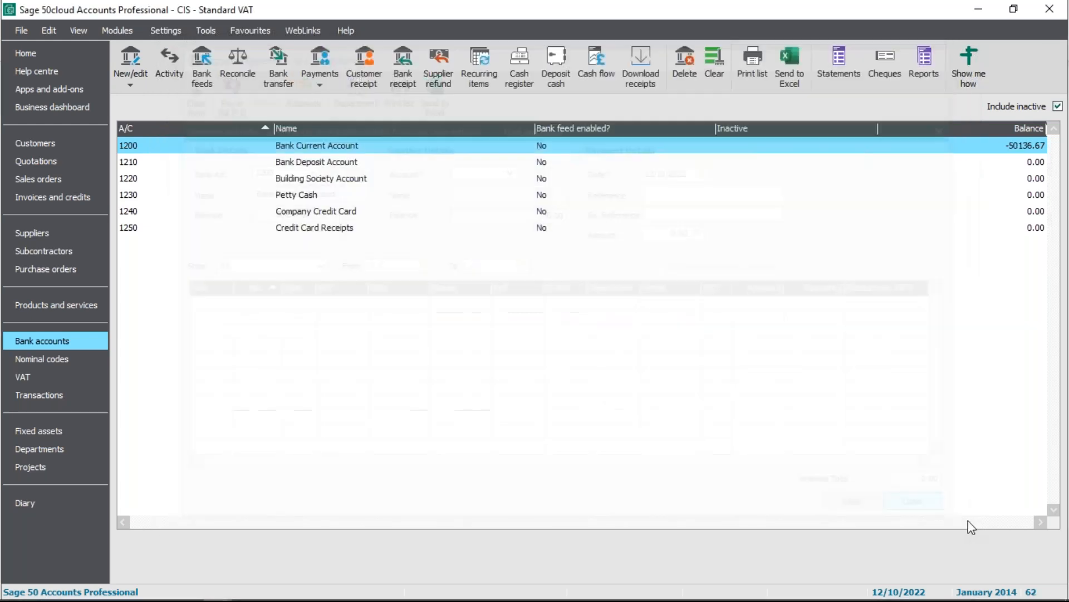
# Examine the CIS Tax Control and CIS Tax Liability balances and the SMITH001 invoice, payment and CIS tax deduction transactions
pyautogui.click(52, 358)
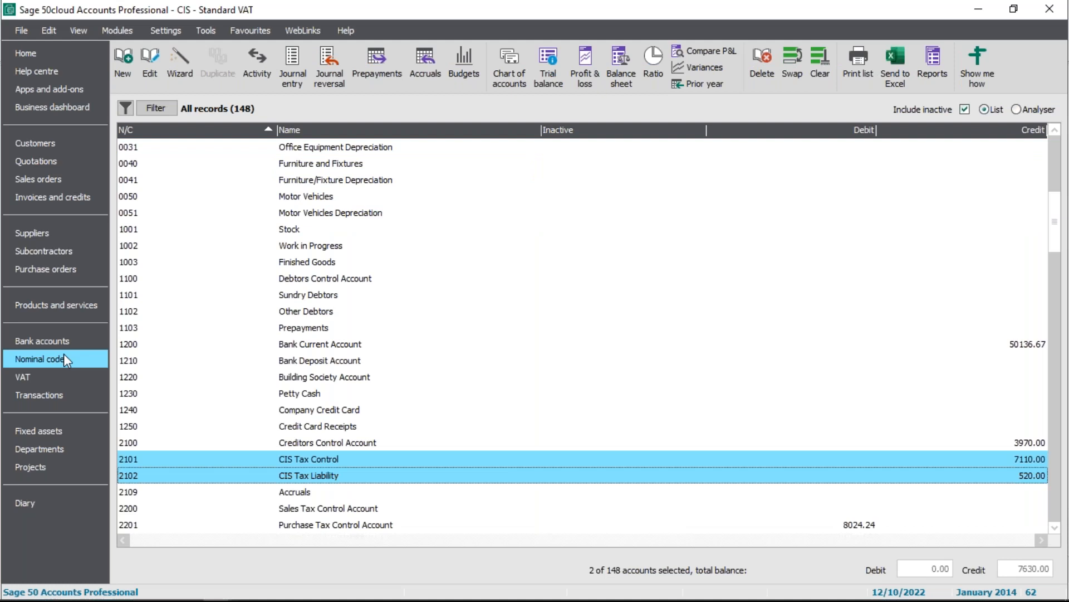
pyautogui.click(65, 392)
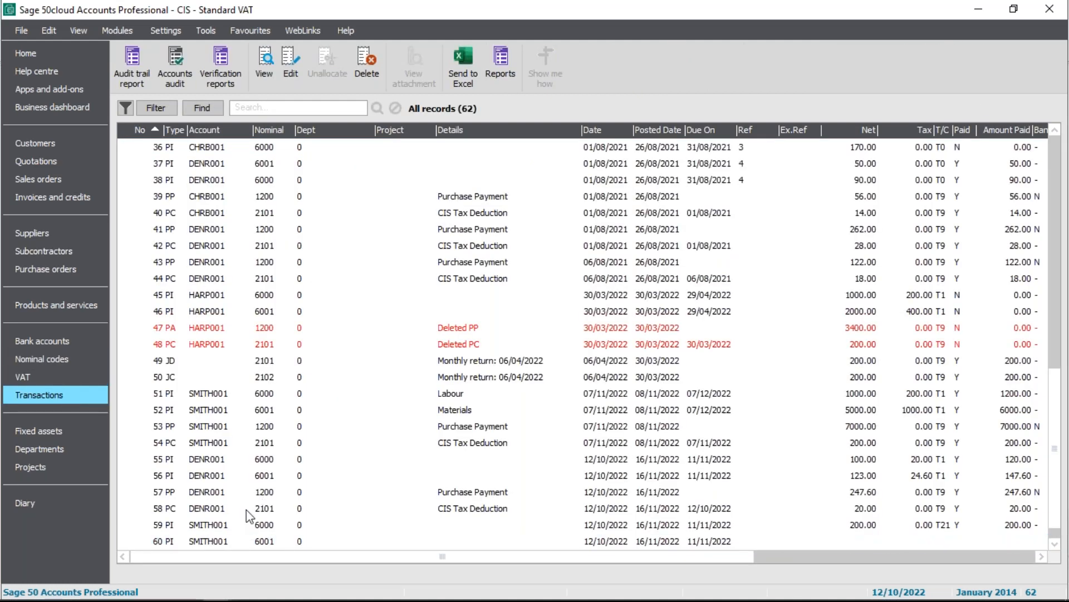
pyautogui.scroll(-2, 248, 514)
pyautogui.click(218, 512)
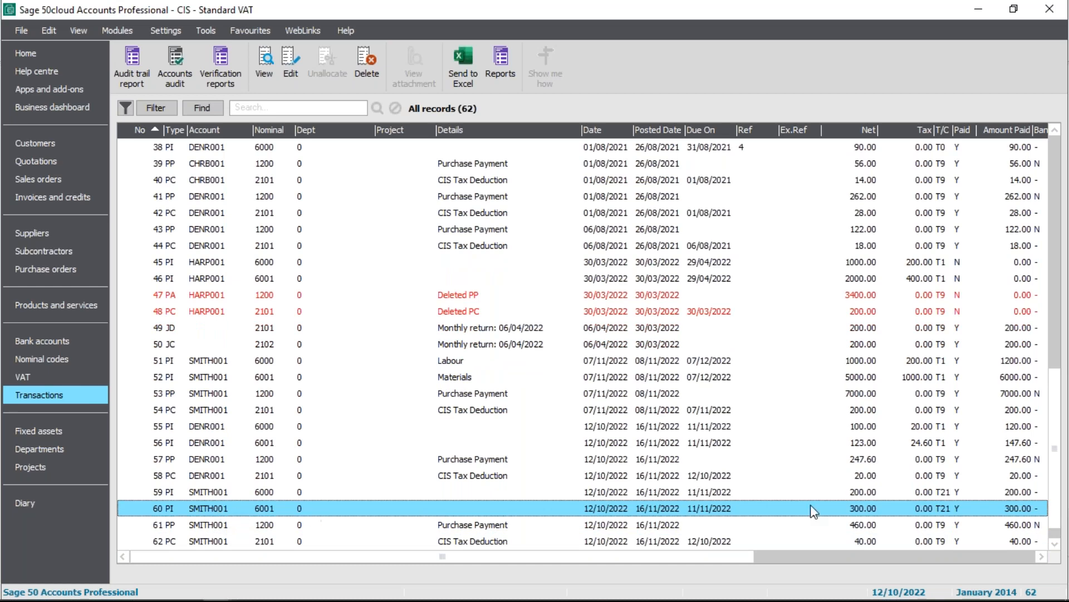
pyautogui.press('Down')
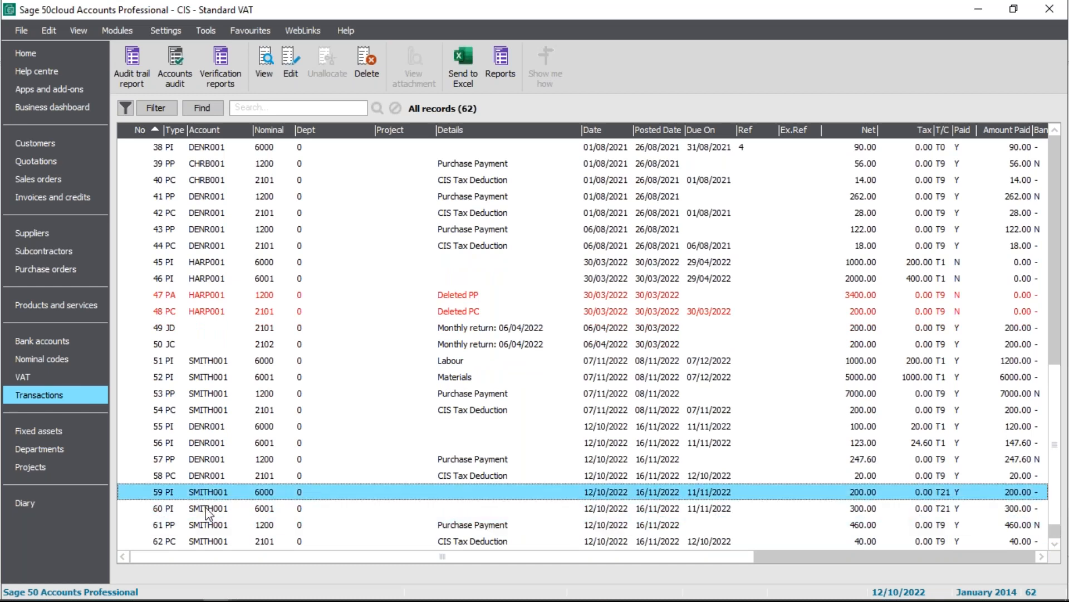
pyautogui.click(208, 507)
pyautogui.click(487, 524)
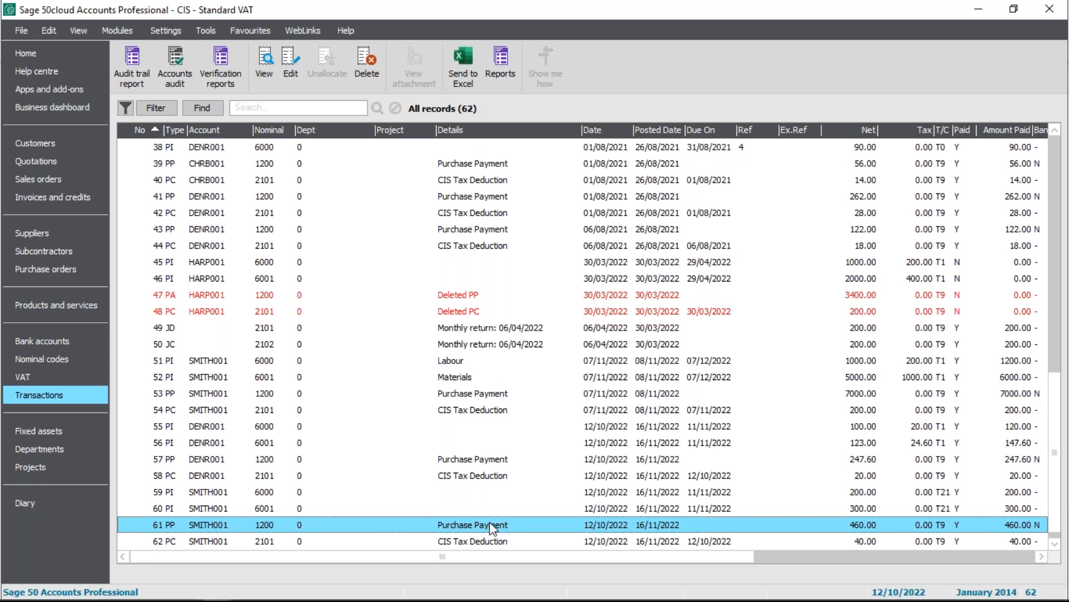
pyautogui.click(202, 543)
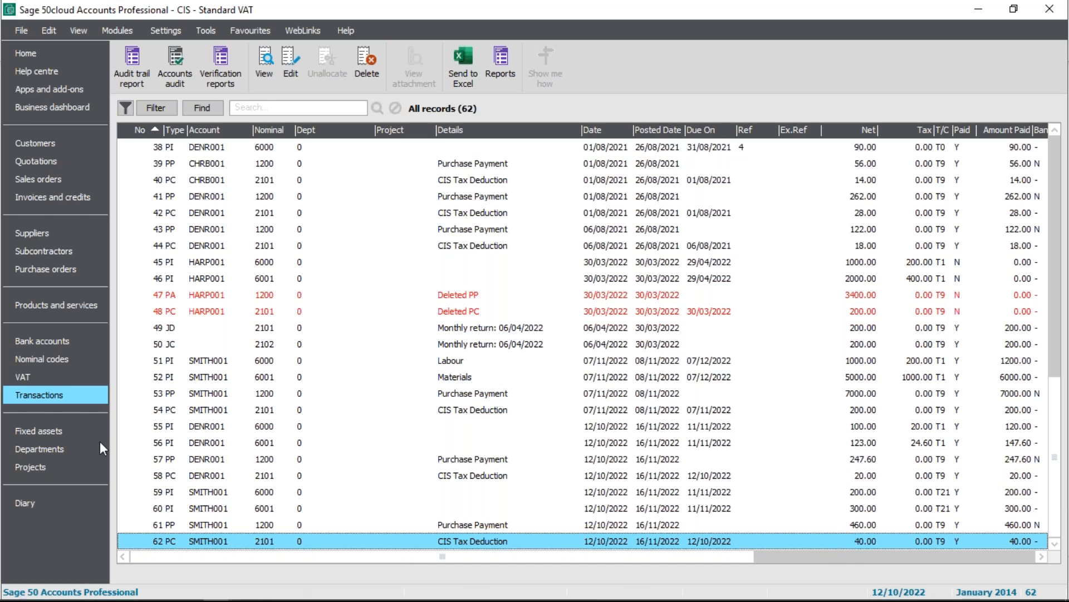
pyautogui.click(68, 359)
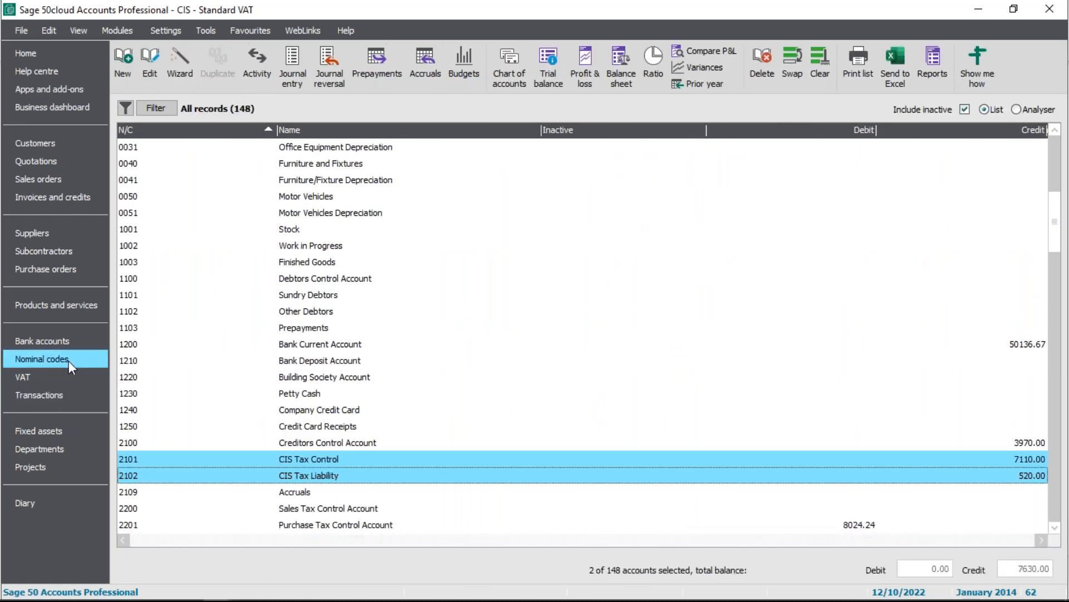
pyautogui.click(326, 478)
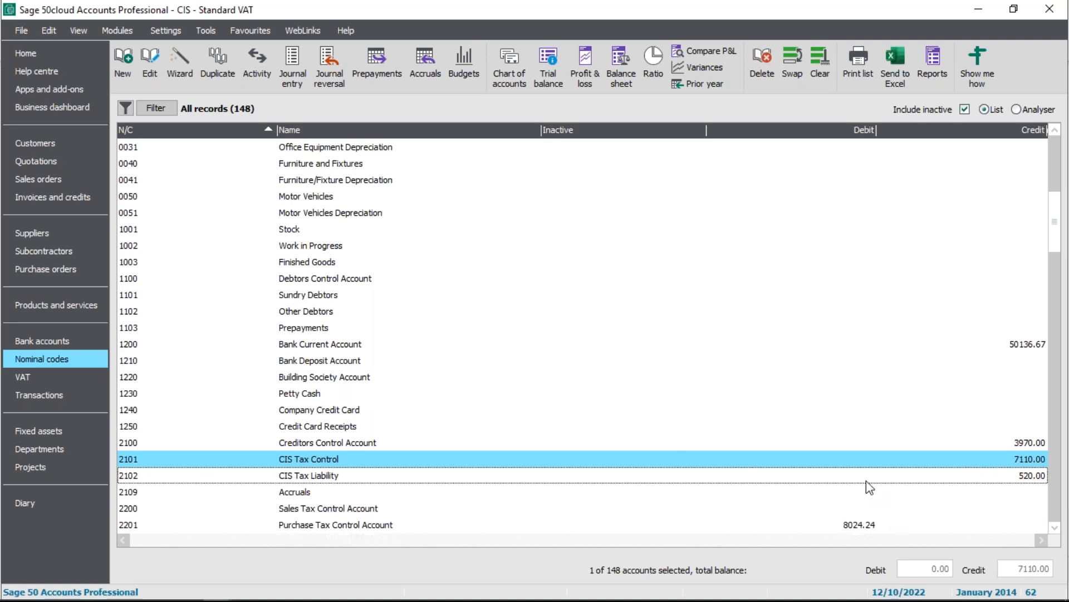
# Open the subcontractors' CIS Return for tax year 2022 - 2023 and select tax month 07, 06/10/2022 - 05/11/2022
pyautogui.click(35, 251)
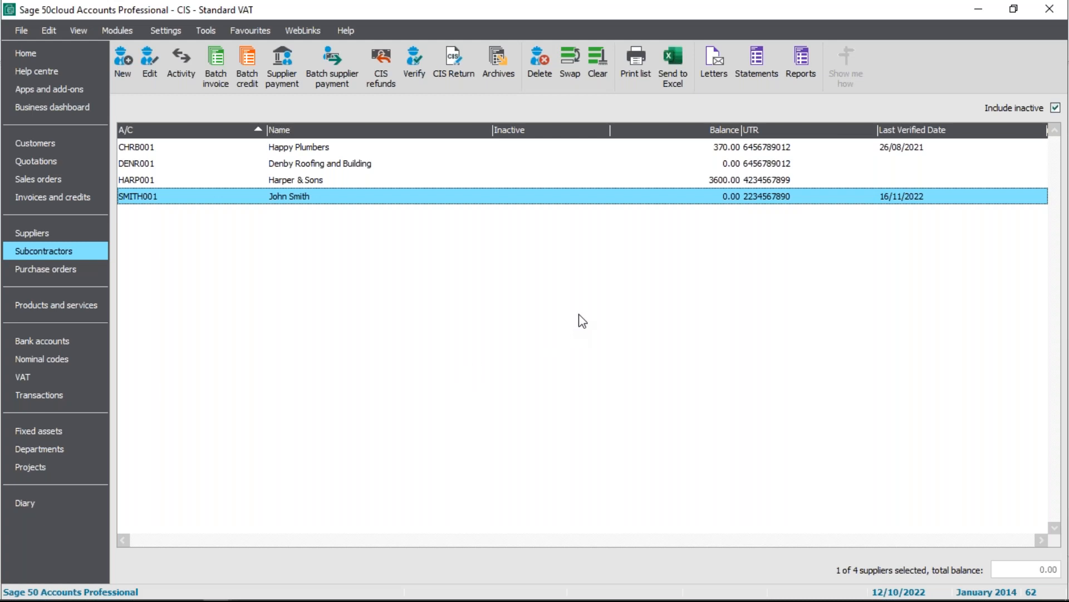
pyautogui.click(466, 80)
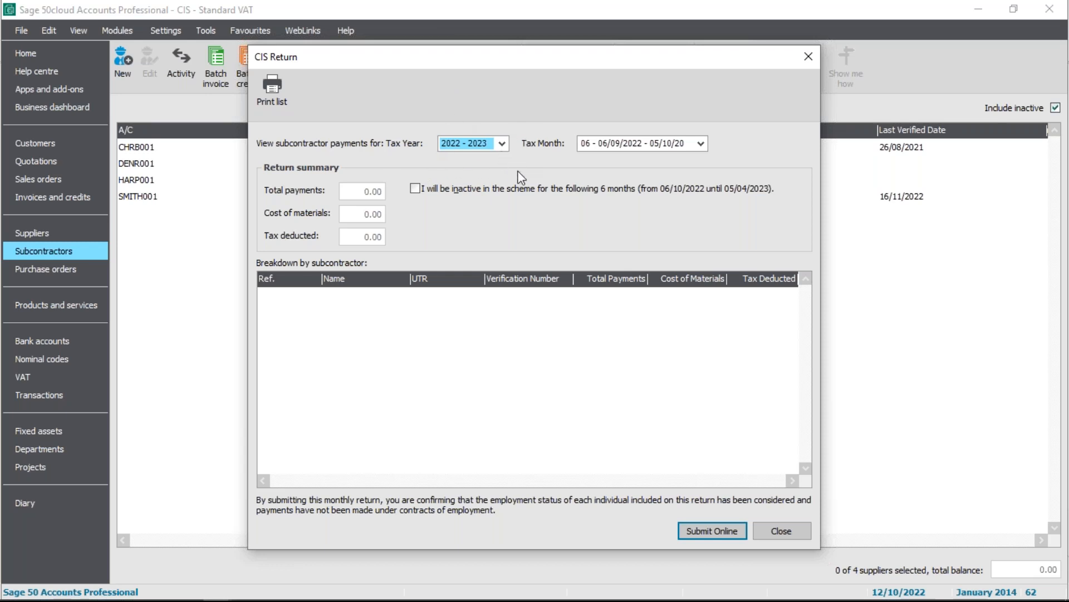
pyautogui.click(701, 143)
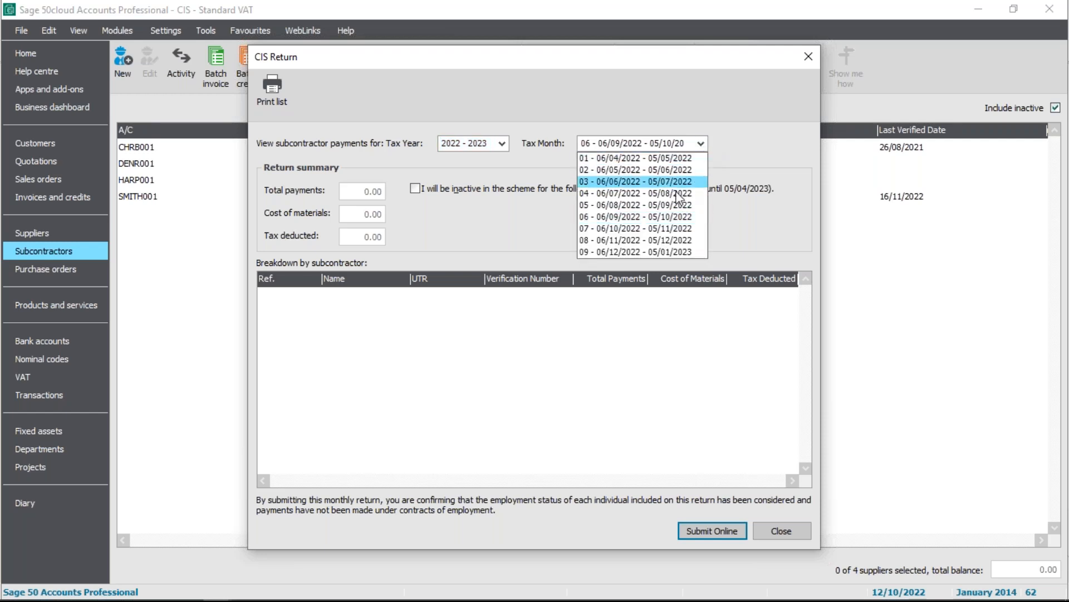
pyautogui.click(675, 230)
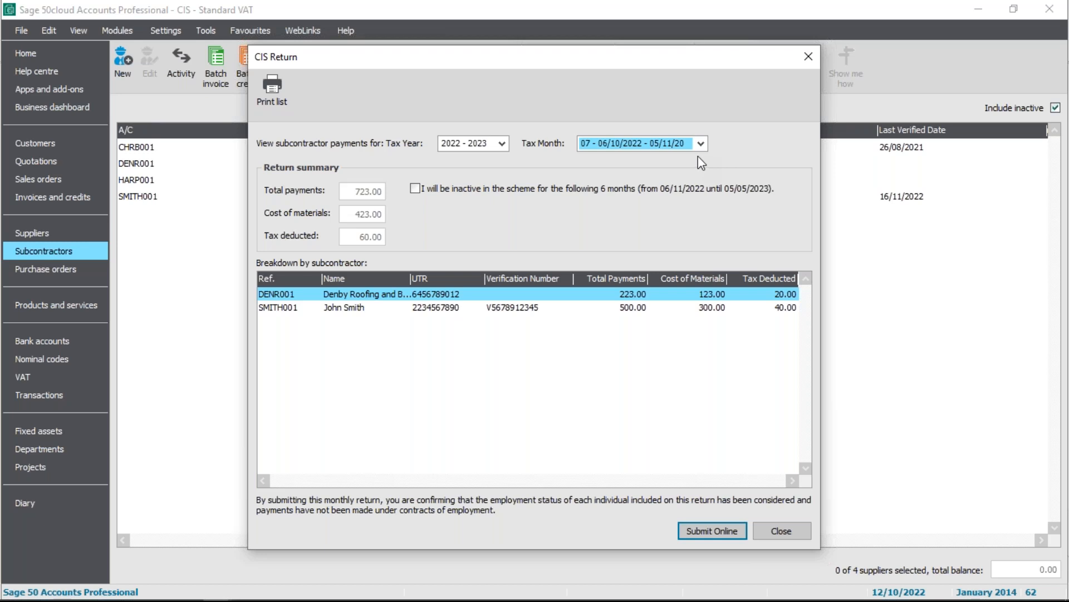
# Examine the monthly return breakdowns for SMITH001 and DENR001 in the CIS Return, closing each one
pyautogui.click(342, 308)
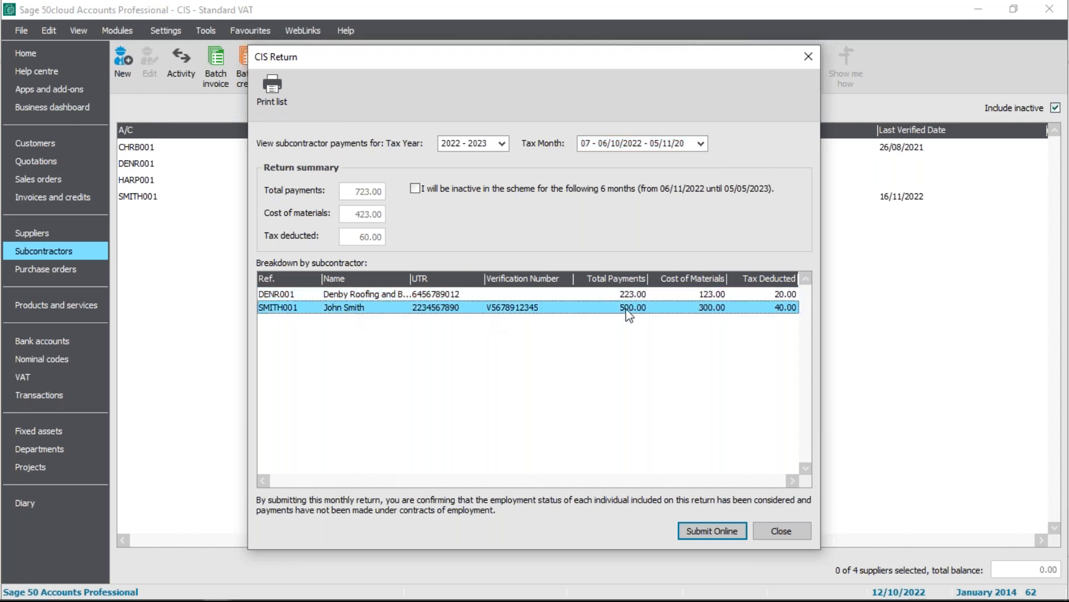
pyautogui.doubleClick(354, 310)
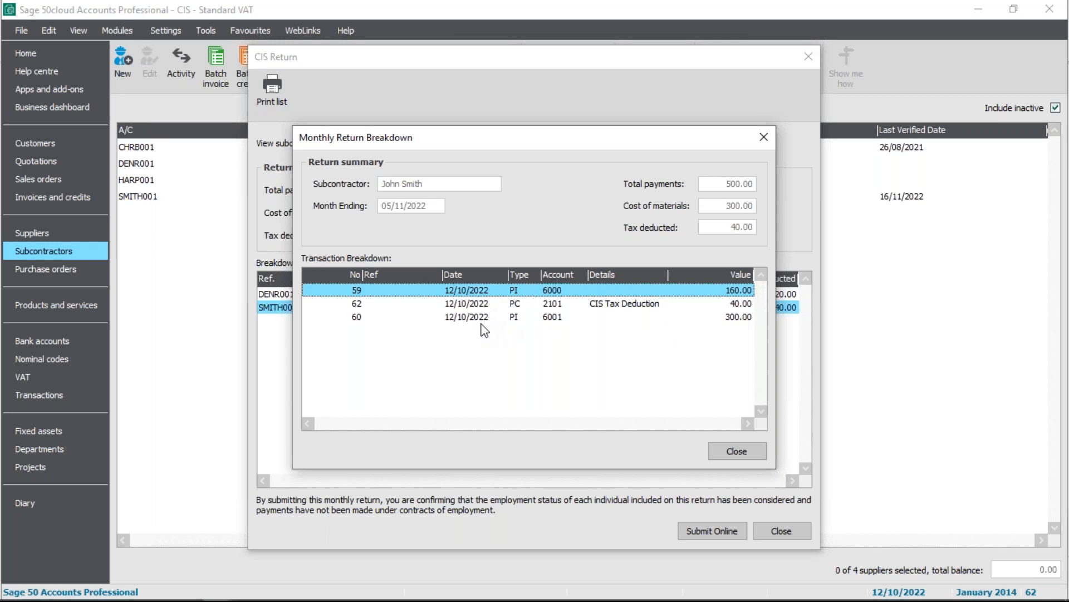
pyautogui.click(729, 450)
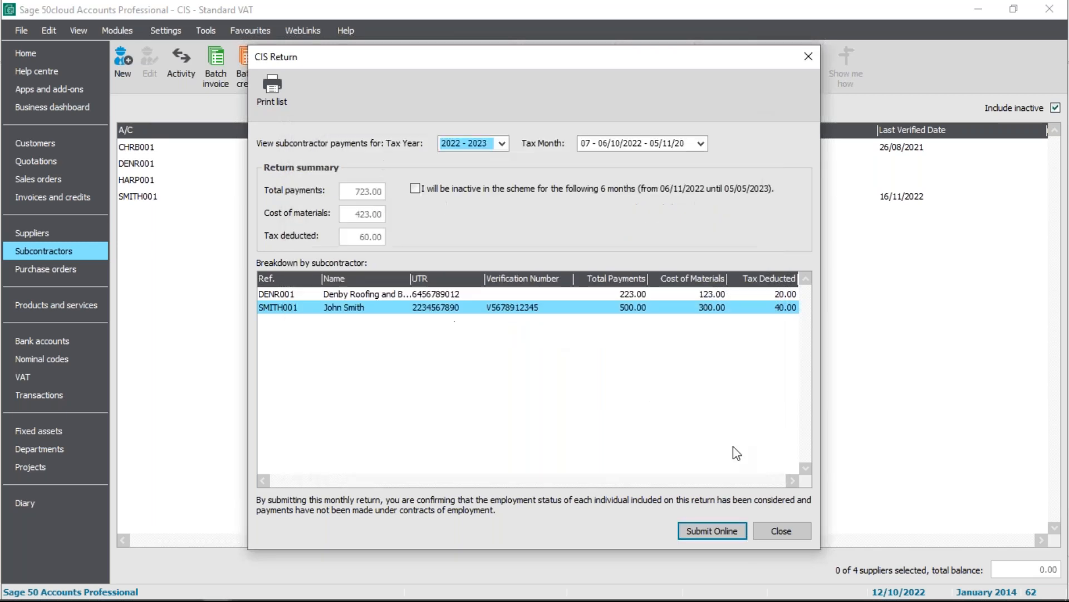
pyautogui.doubleClick(366, 296)
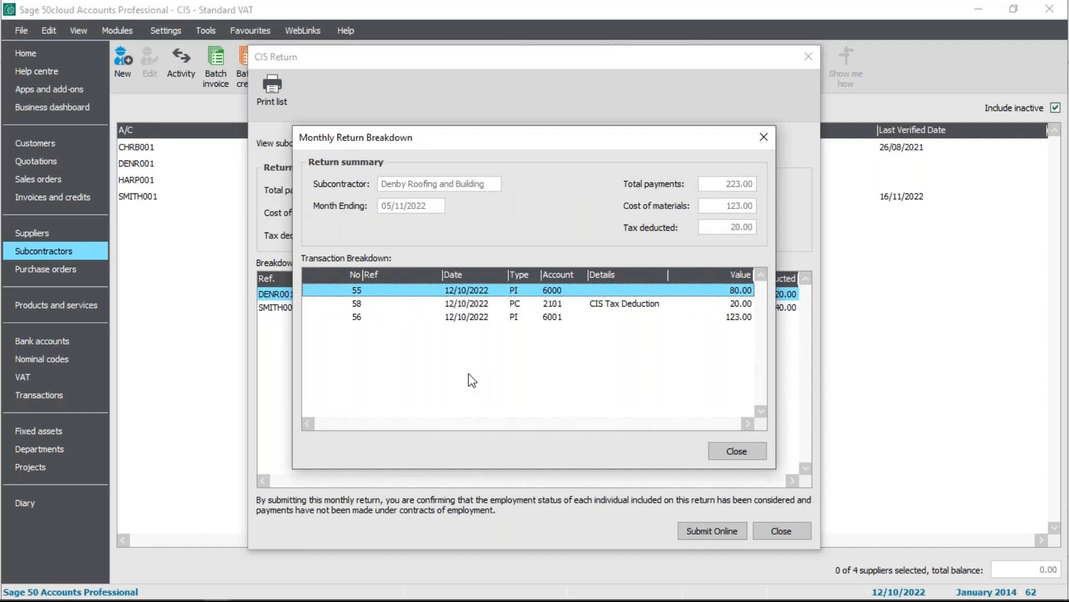
pyautogui.click(720, 450)
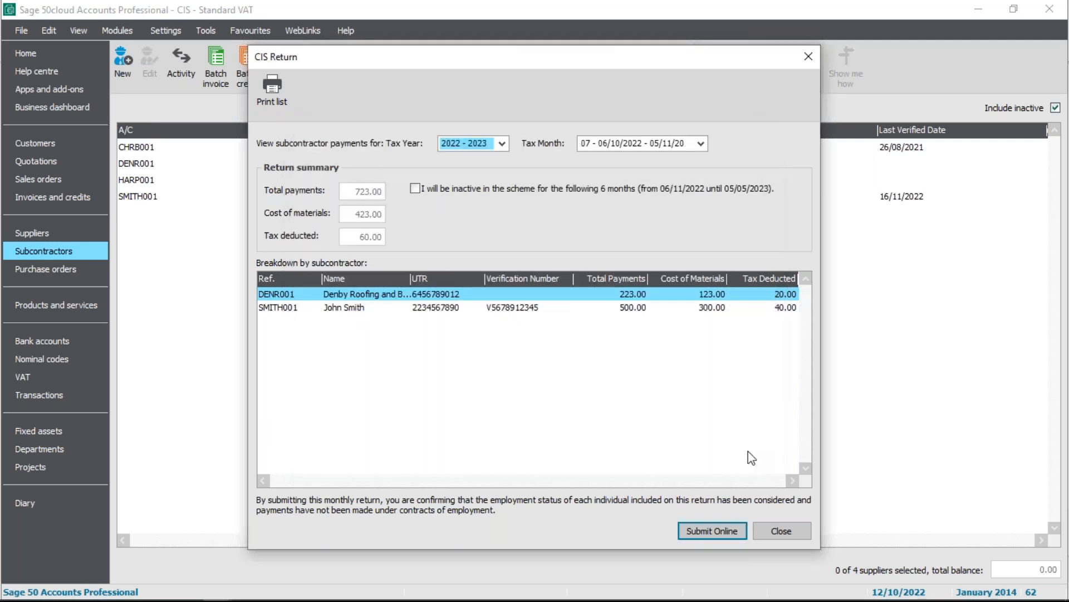
# Submit the tax month 07 CIS return online, accepting the early submission and declarations and using the stored Gateway details, and close the submission
pyautogui.click(736, 532)
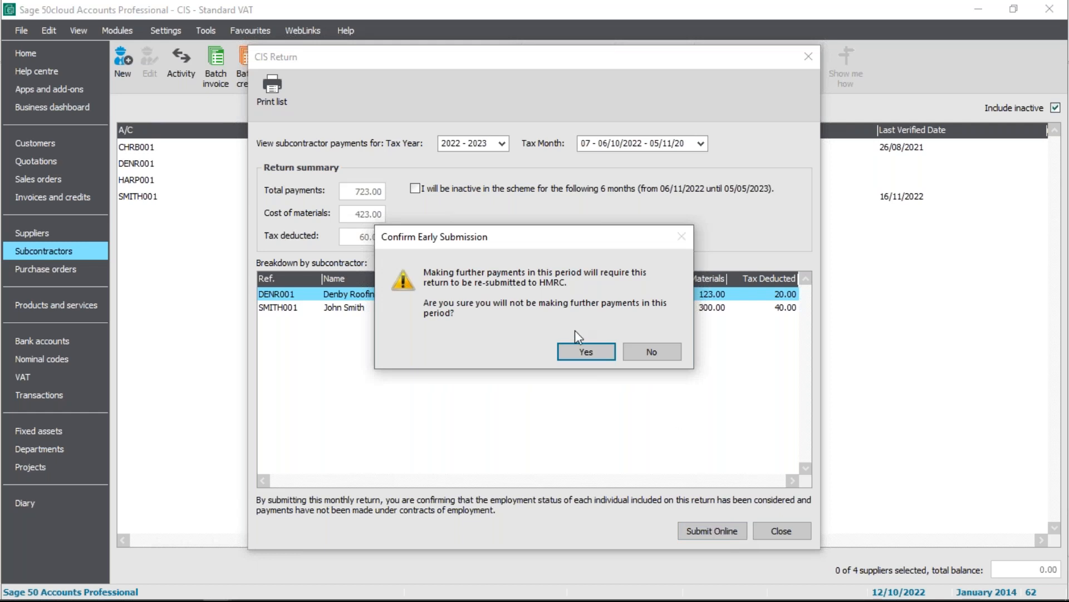
pyautogui.click(602, 347)
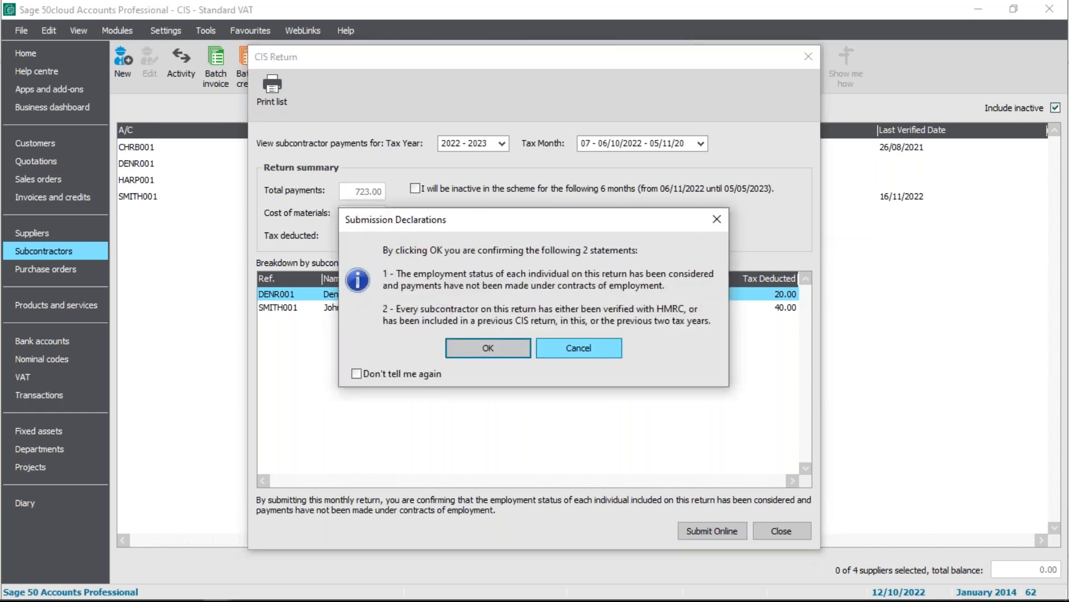
pyautogui.click(515, 354)
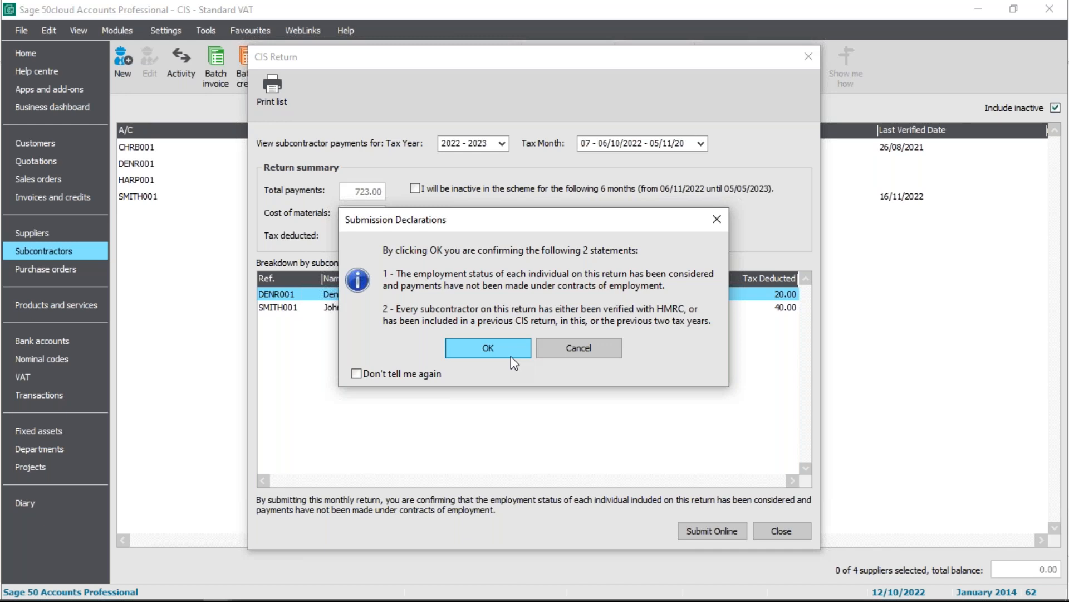
pyautogui.click(474, 344)
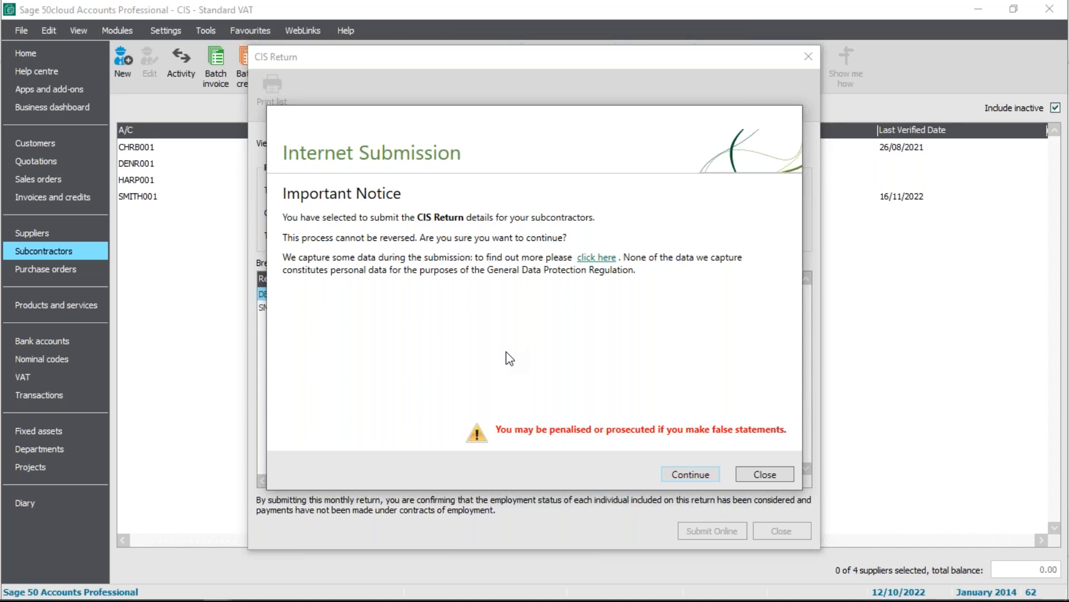
pyautogui.click(695, 475)
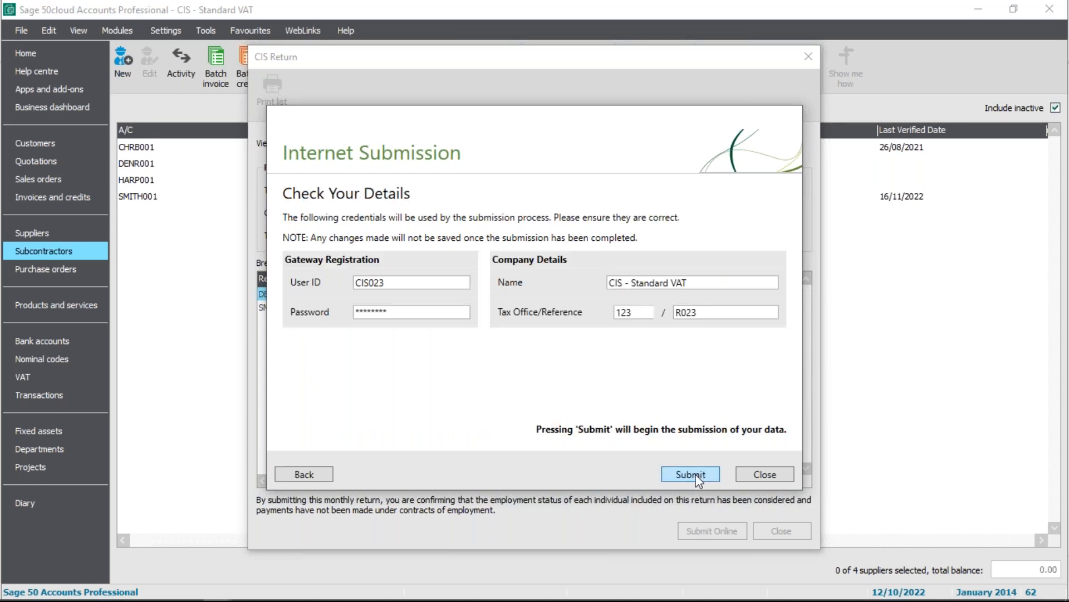
pyautogui.click(696, 475)
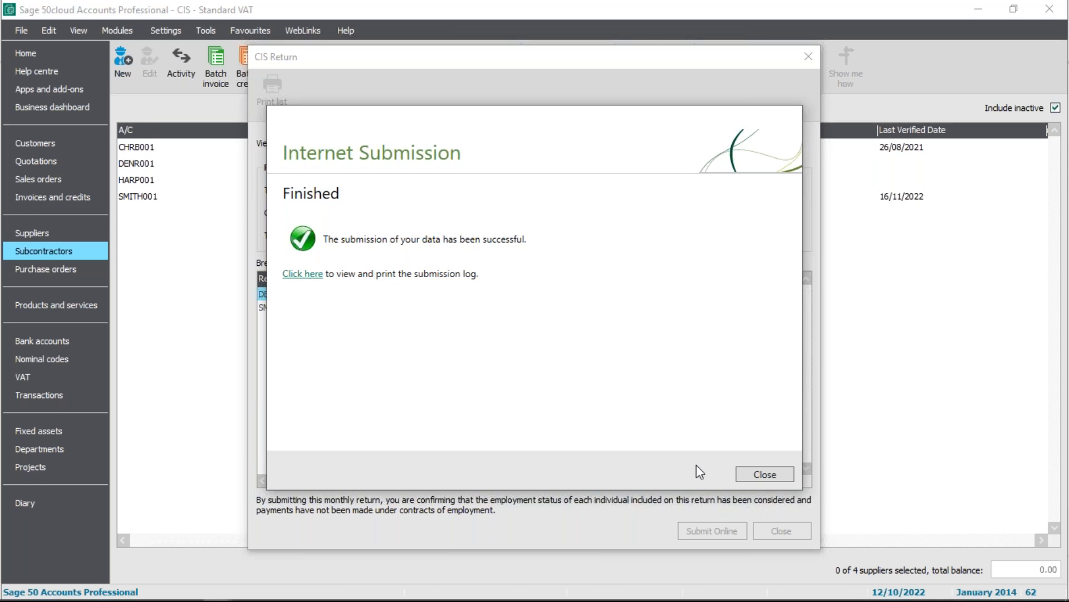
pyautogui.click(764, 474)
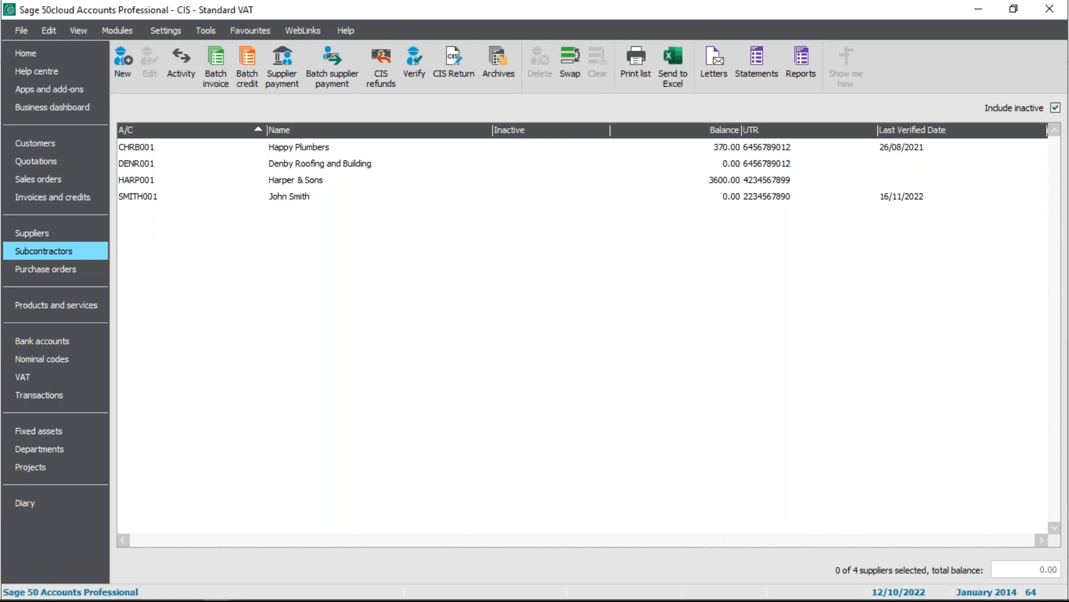
# Reopen the CIS Return, view tax month 02, 06/05/2022 - 05/06/2022, and close it without submitting
pyautogui.click(454, 73)
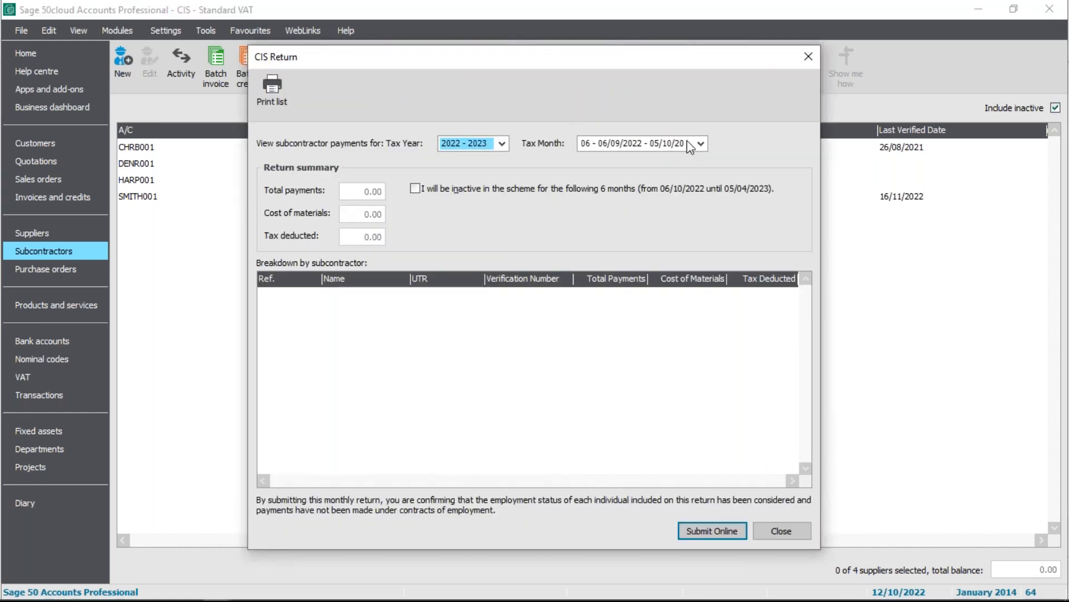
pyautogui.click(701, 145)
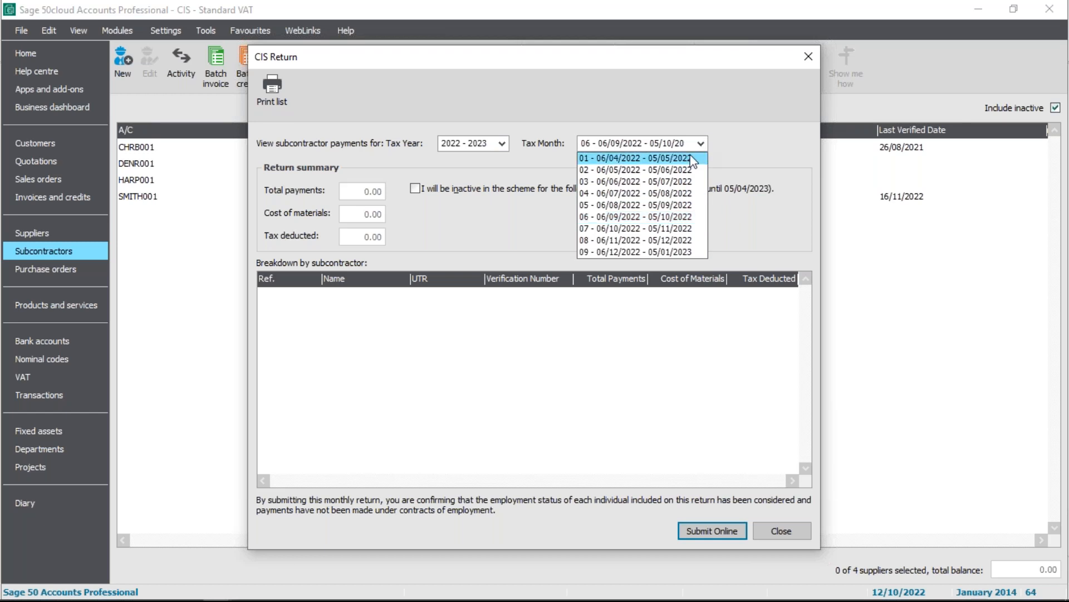
pyautogui.click(687, 170)
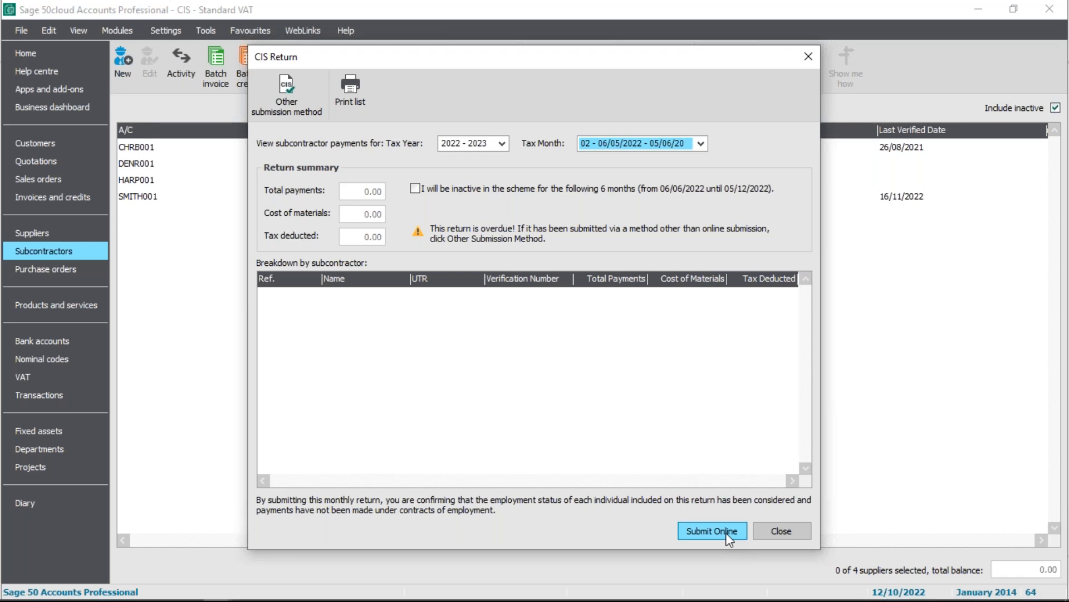
pyautogui.click(784, 531)
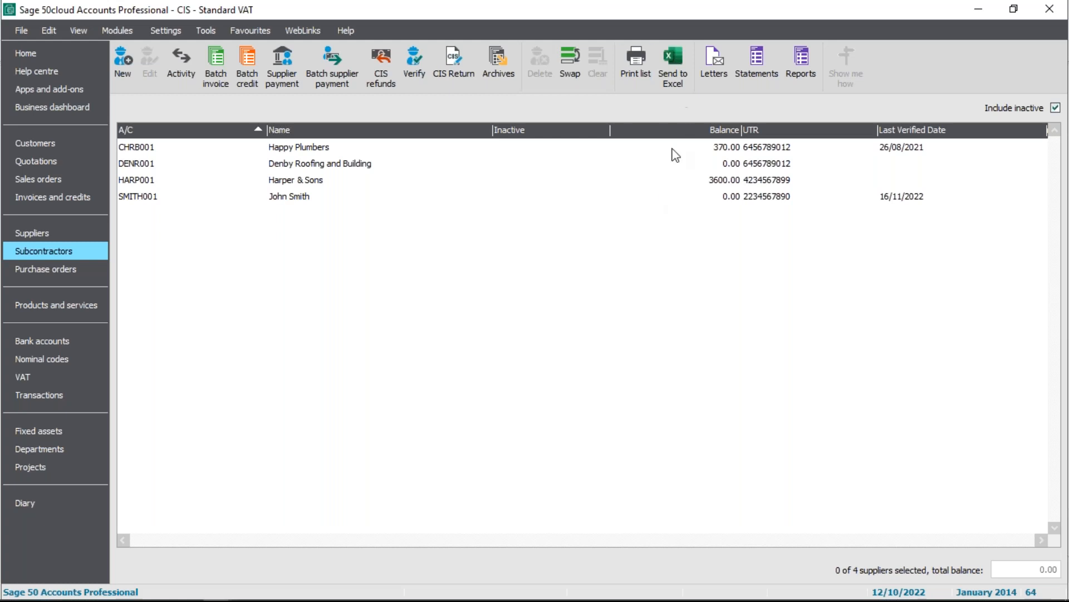
# Preview the SubContractor Monthly Statement layout for all subcontractors and all month end dates
pyautogui.click(756, 77)
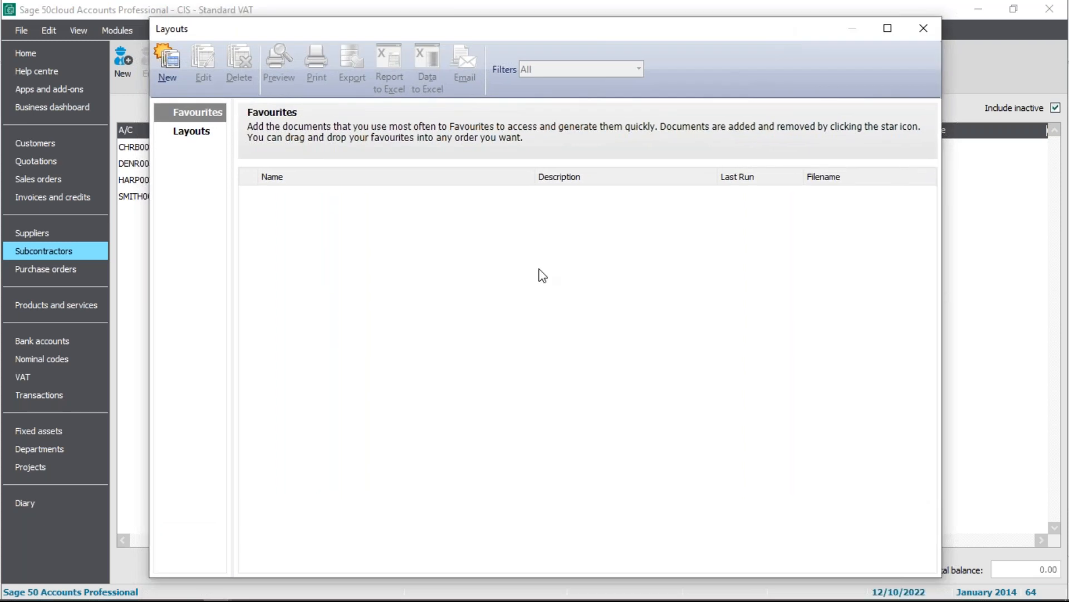
pyautogui.click(192, 137)
pyautogui.moveTo(496, 203)
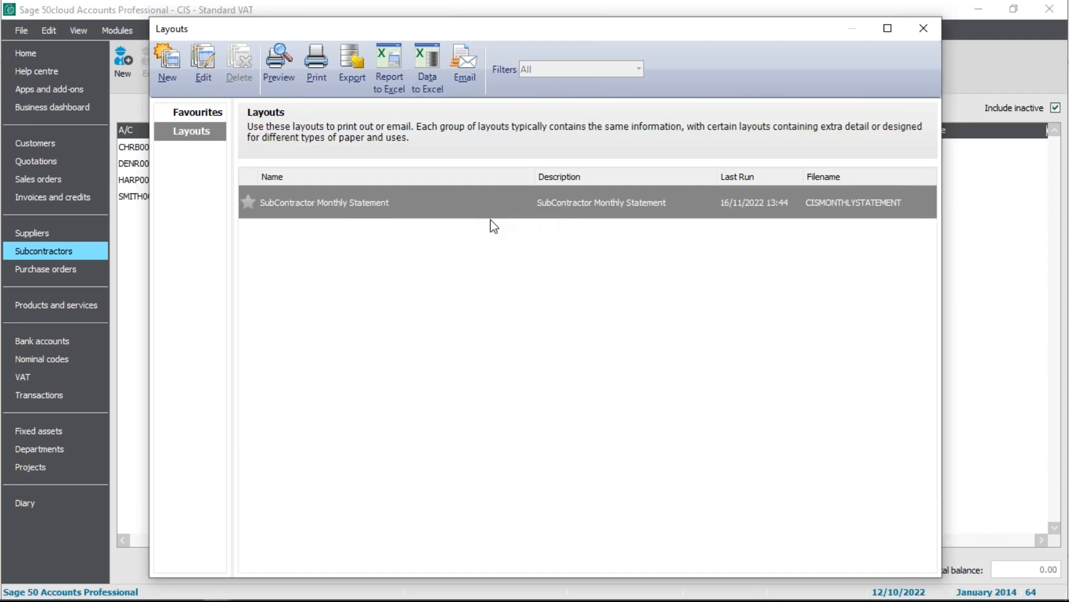
pyautogui.doubleClick(545, 204)
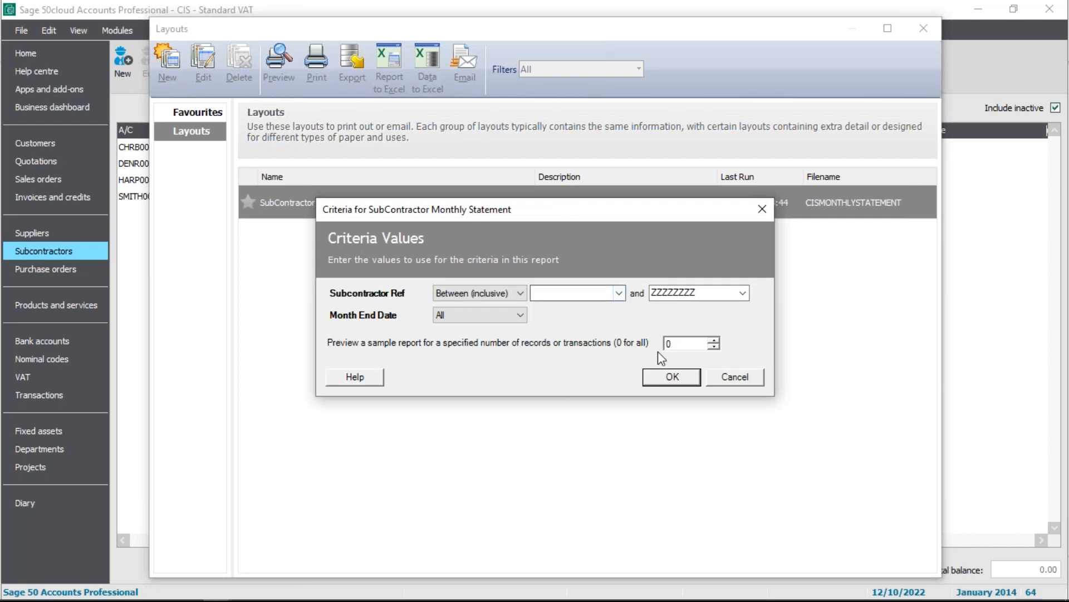
pyautogui.click(673, 377)
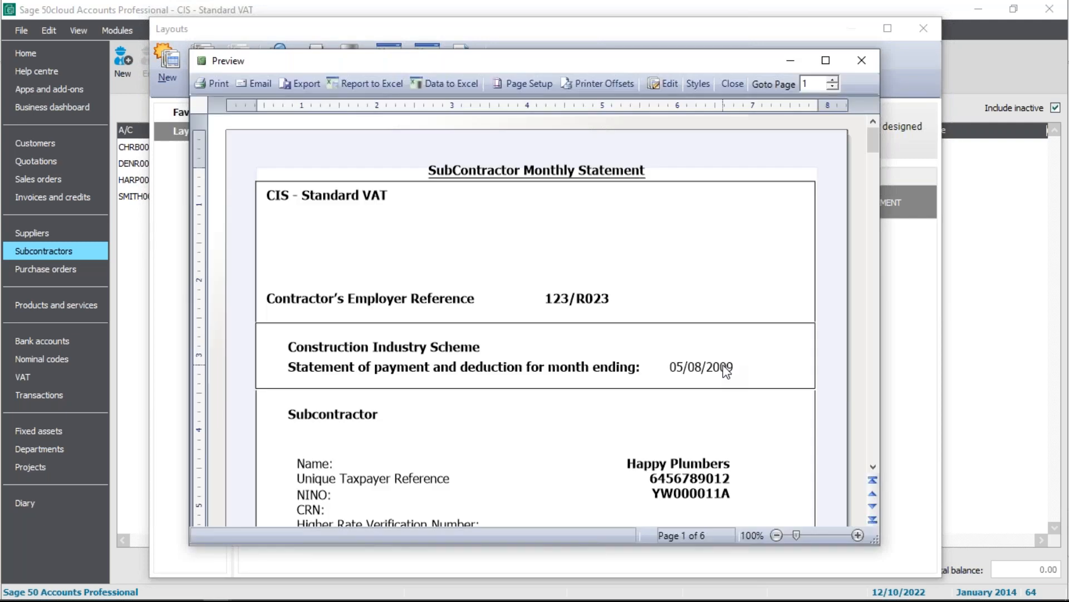
# Examine the monthly statement pages, including Denby Roofing and Building for month ending 05/11/2022, and close the preview and layouts
pyautogui.scroll(-10, 743, 363)
pyautogui.scroll(-10, 779, 327)
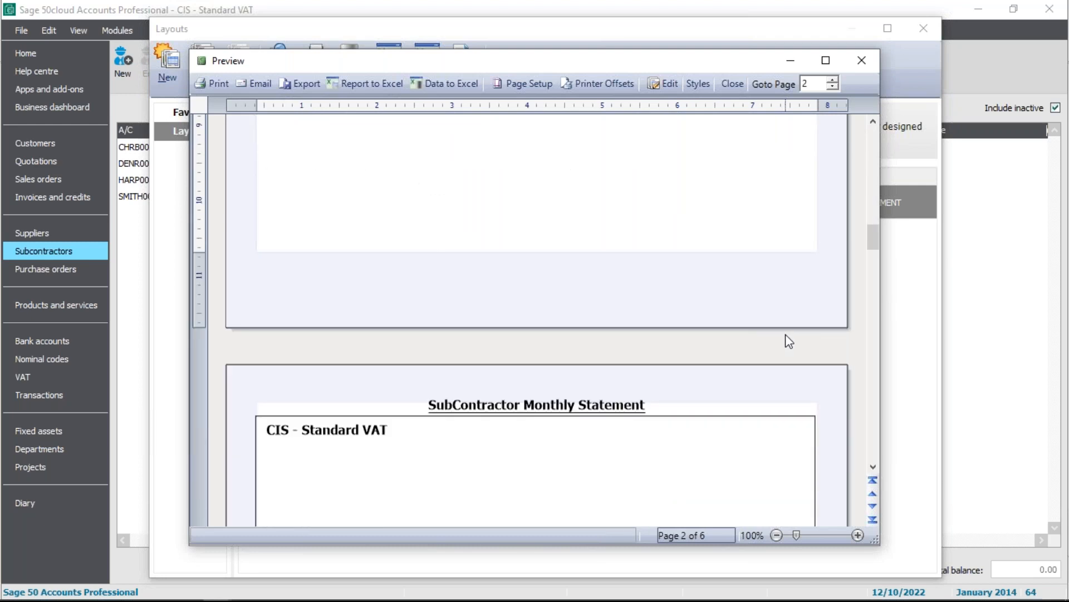
pyautogui.moveTo(872, 246); pyautogui.dragTo(800, 386)
pyautogui.scroll(-3, 870, 291)
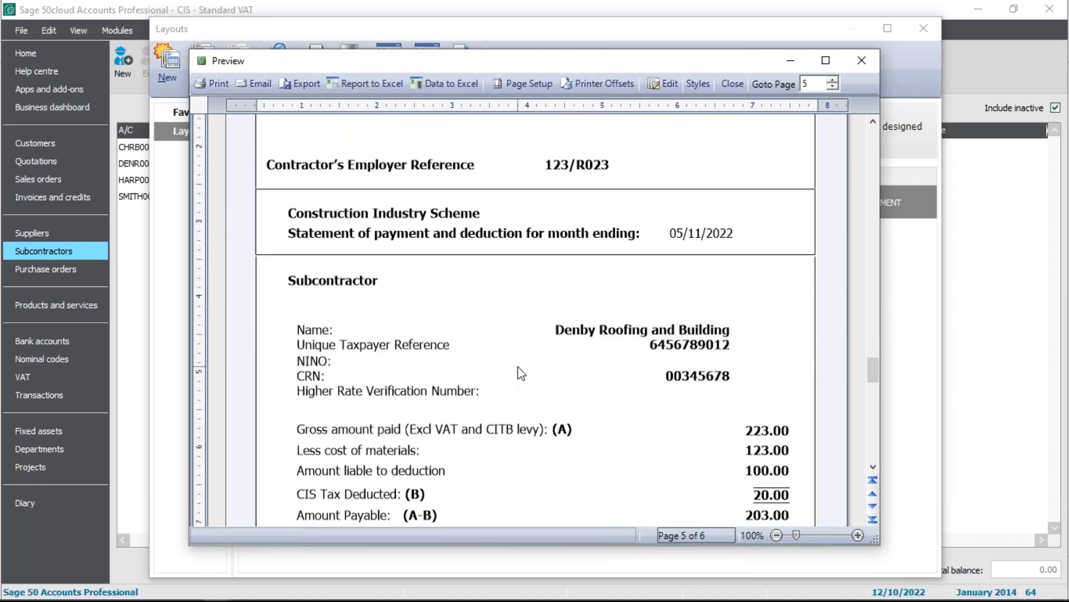
pyautogui.scroll(-3, 557, 368)
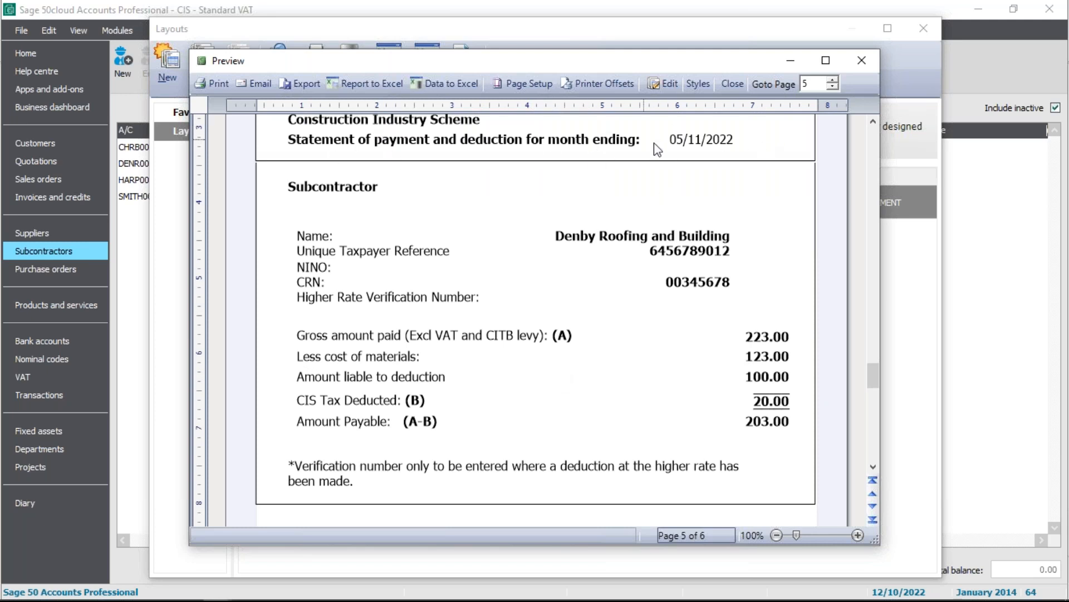
pyautogui.moveTo(873, 365); pyautogui.dragTo(873, 136)
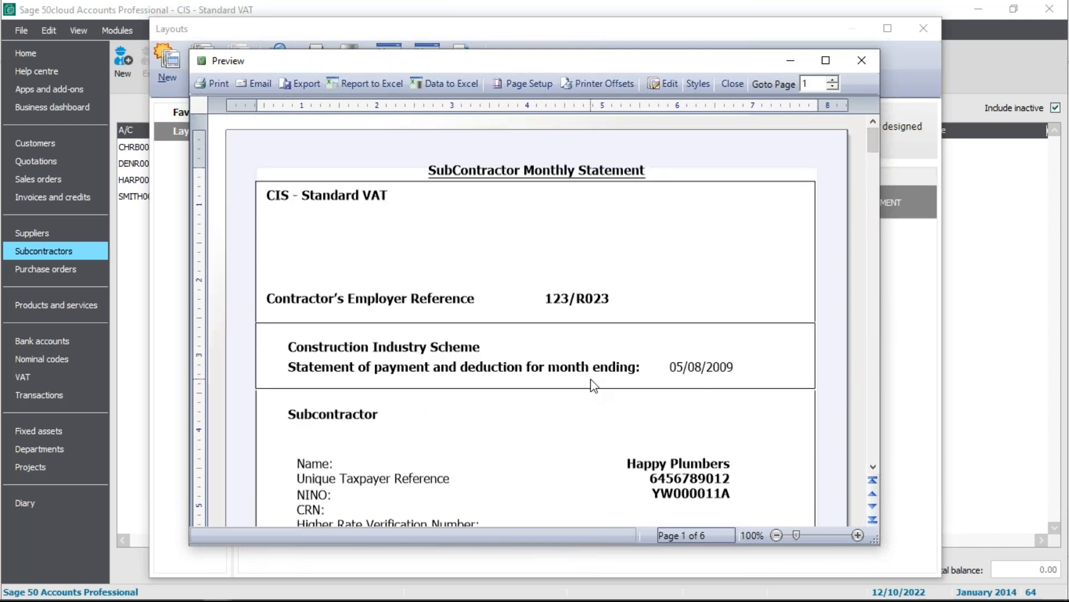
pyautogui.moveTo(876, 144); pyautogui.dragTo(877, 178)
pyautogui.scroll(-7, 710, 389)
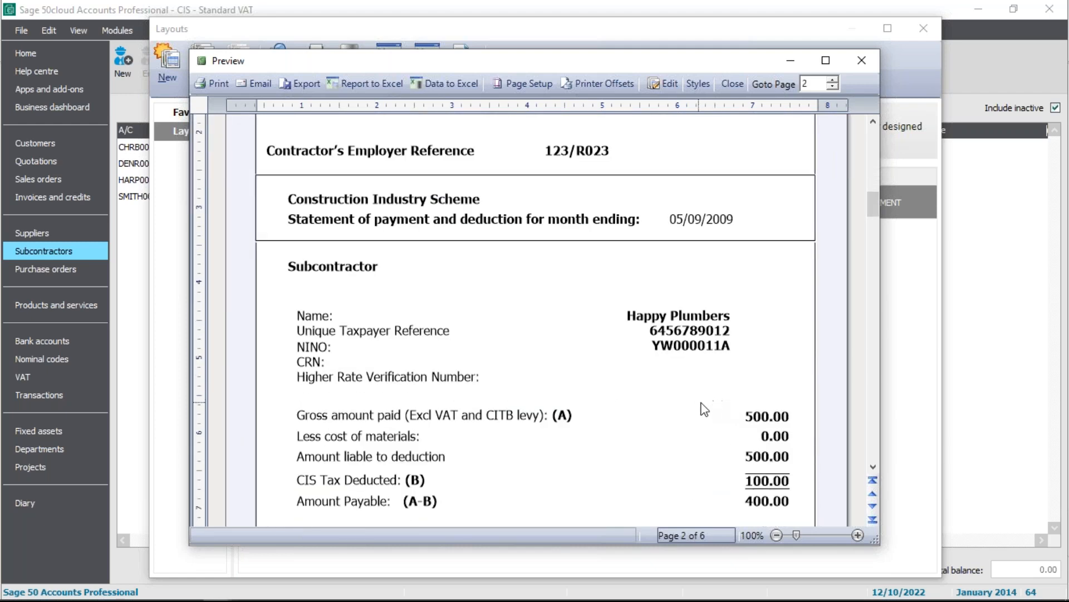
pyautogui.scroll(-8, 711, 299)
pyautogui.scroll(-8, 801, 425)
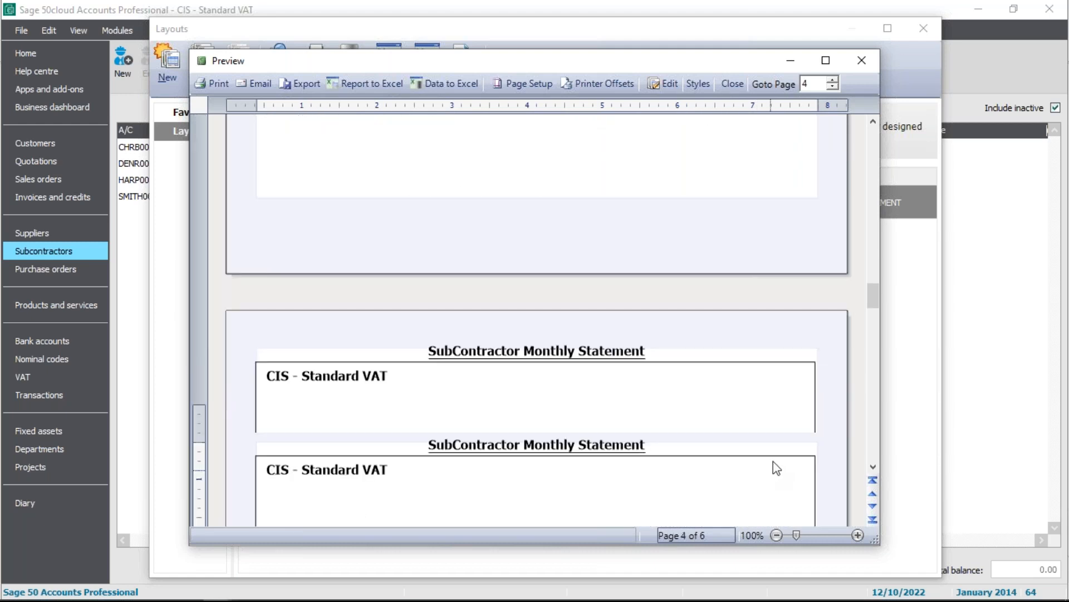
pyautogui.scroll(-8, 777, 468)
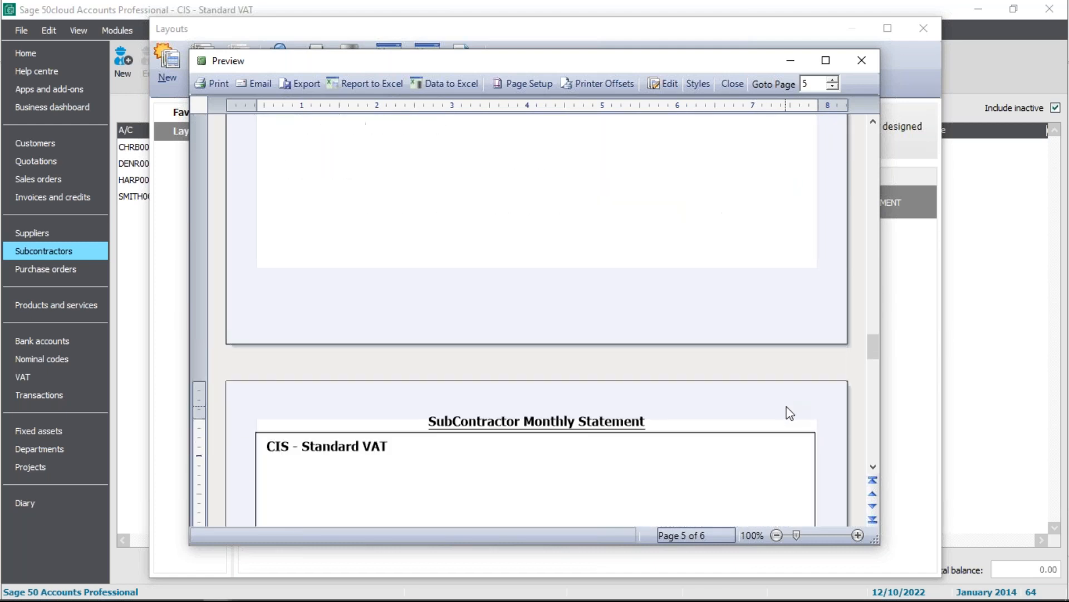
pyautogui.scroll(-5, 790, 413)
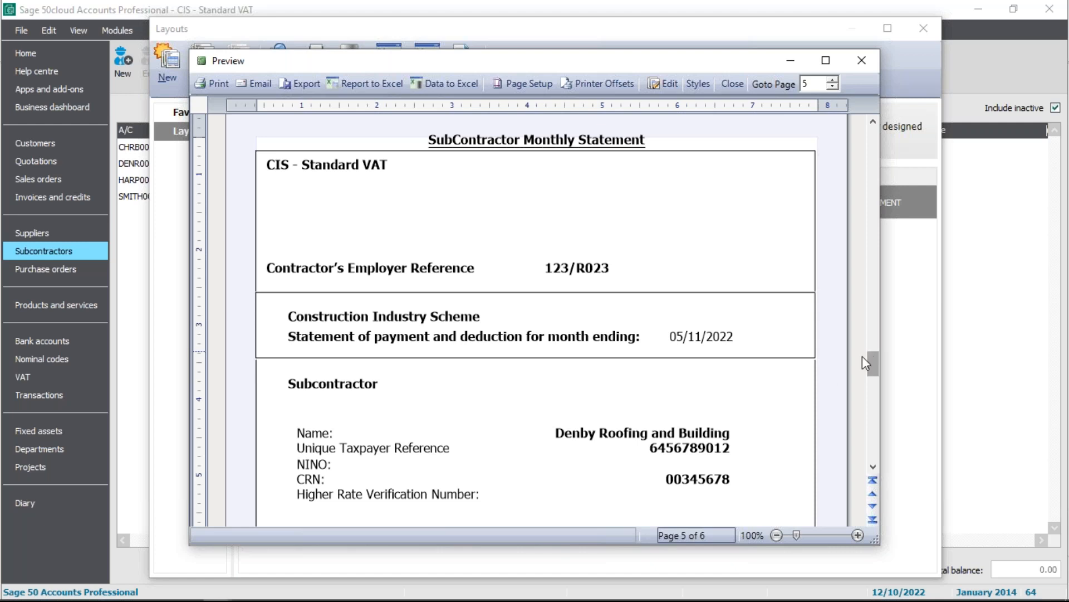
pyautogui.scroll(-3, 827, 352)
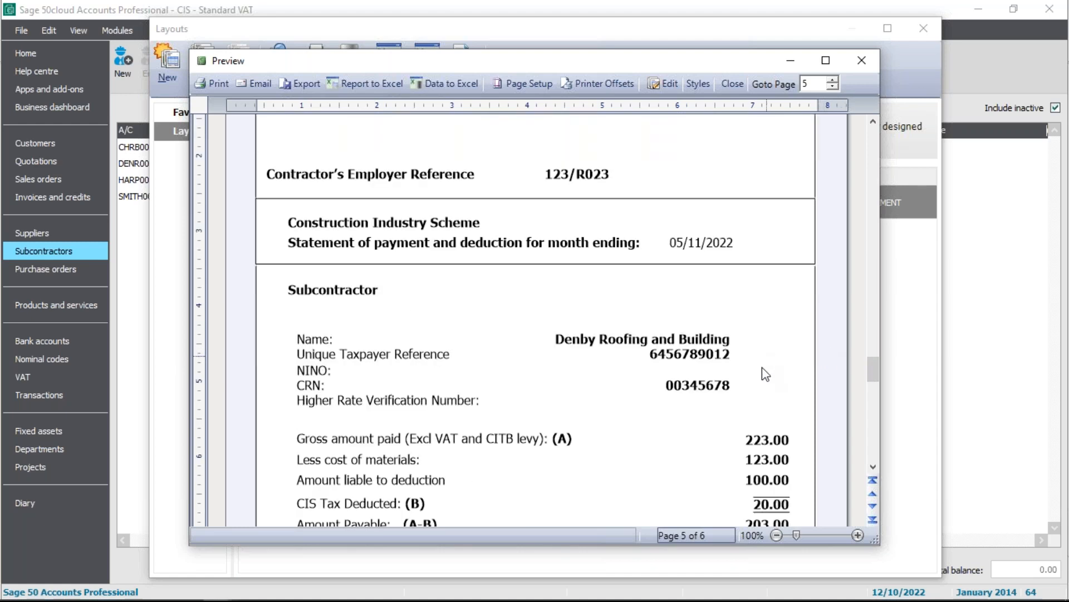
pyautogui.scroll(-3, 710, 404)
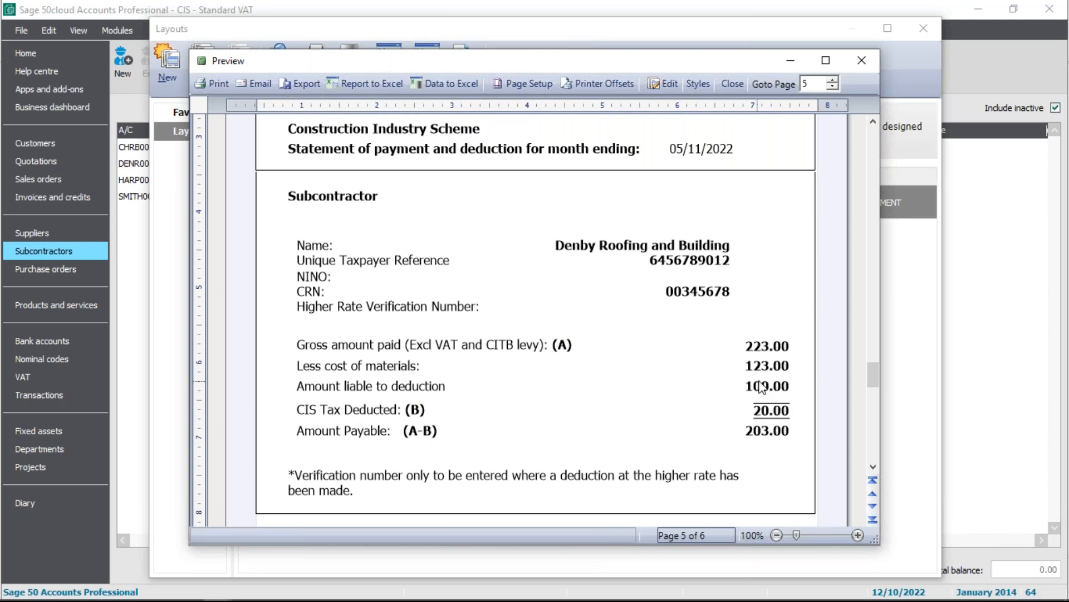
pyautogui.click(862, 60)
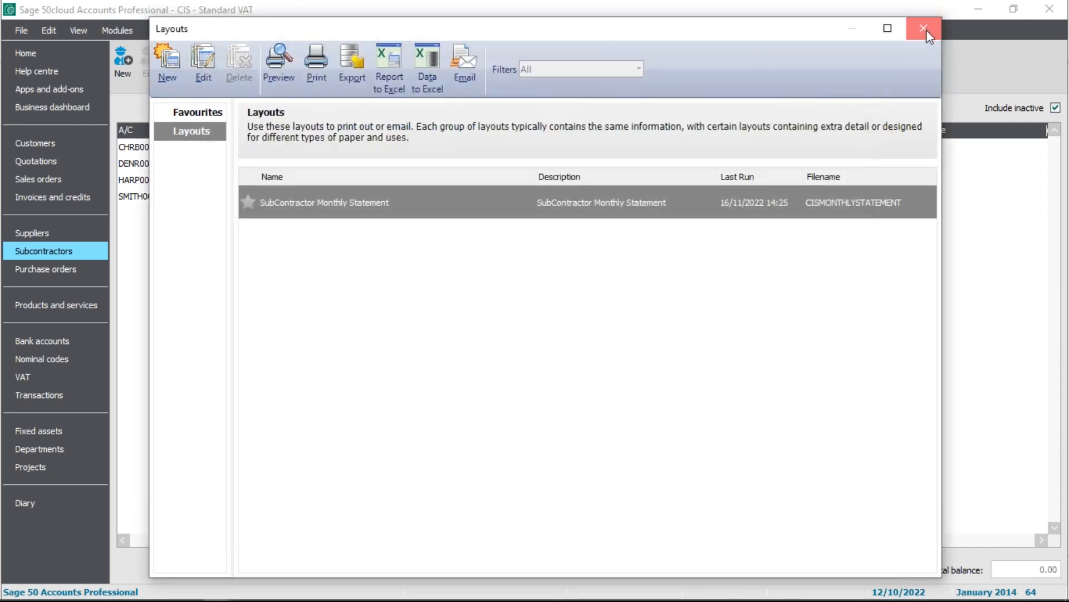
pyautogui.click(927, 29)
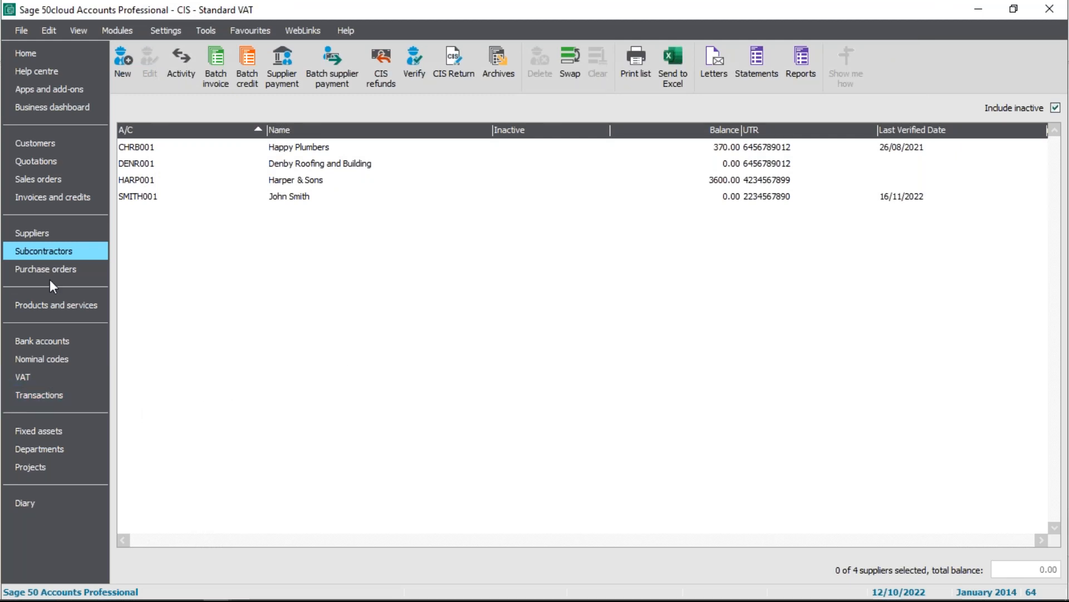
# Examine the monthly return journals dated 06/11/2022 on nominal codes 2101 and 2102 in the transactions list
pyautogui.click(55, 395)
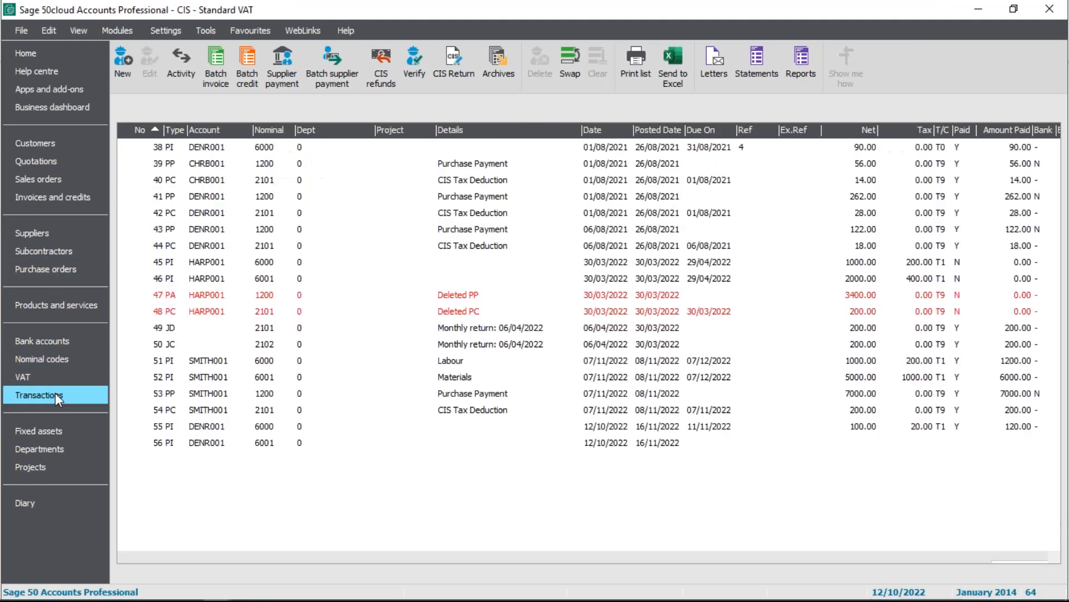
pyautogui.click(483, 526)
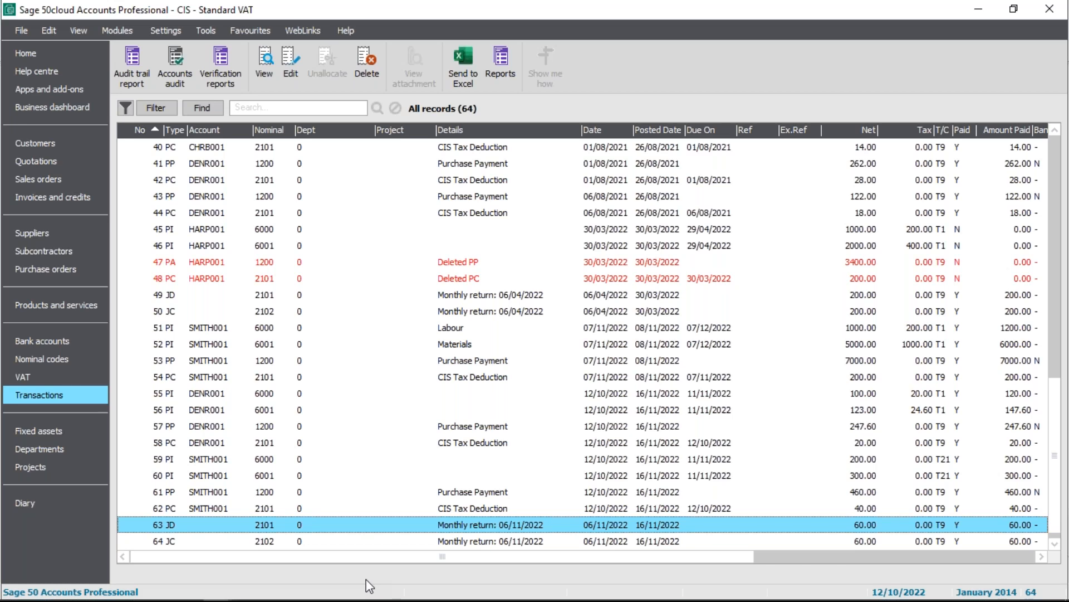
pyautogui.click(369, 543)
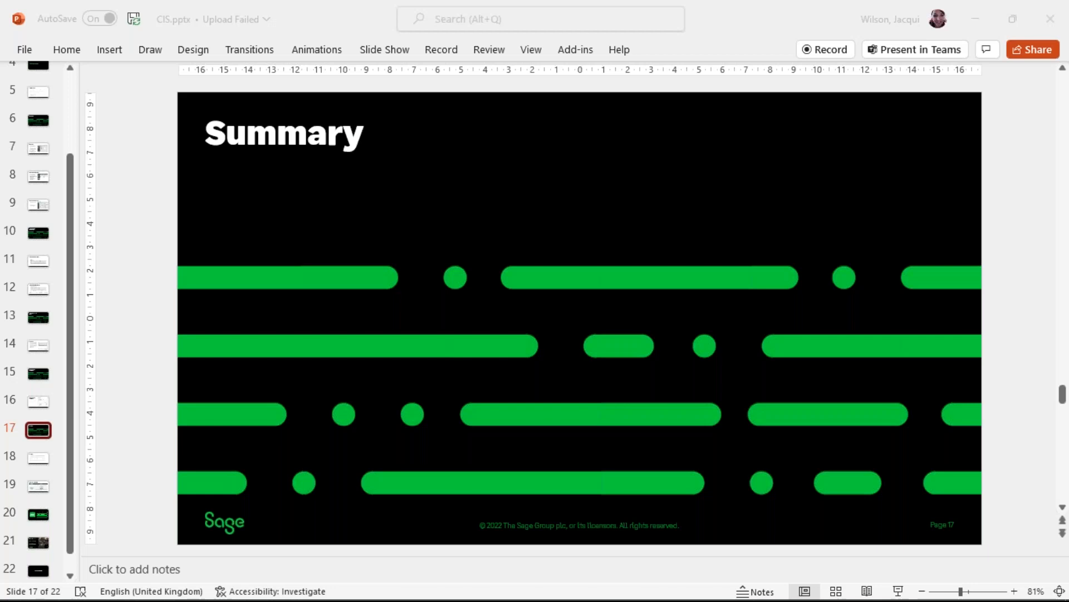
# Switch to CIS.pptx in PowerPoint, start the slide show from the Summary title slide and advance to the summary points
pyautogui.click(390, 50)
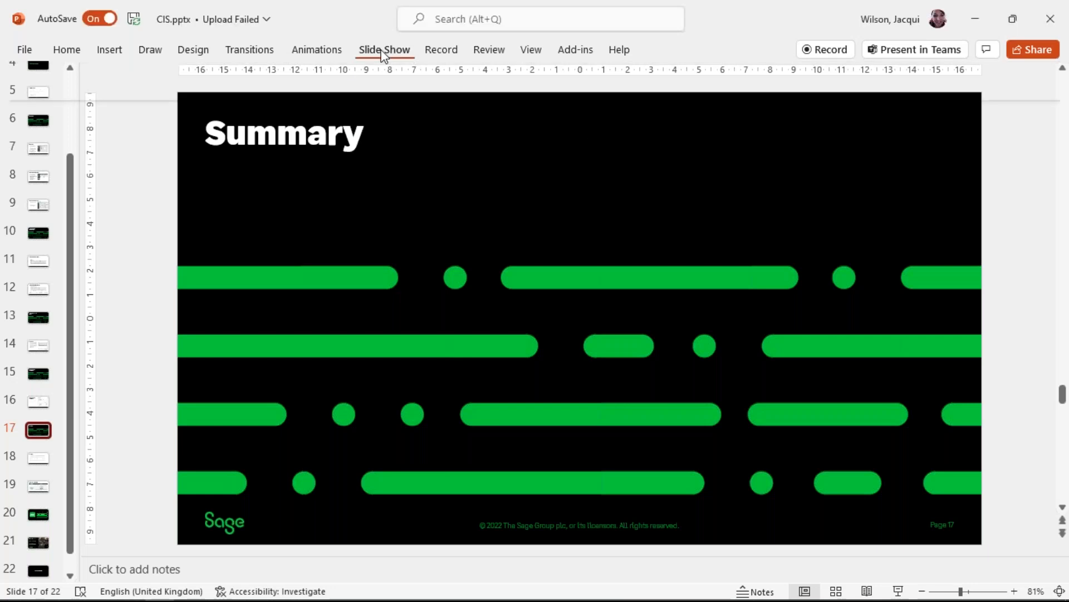
pyautogui.click(95, 101)
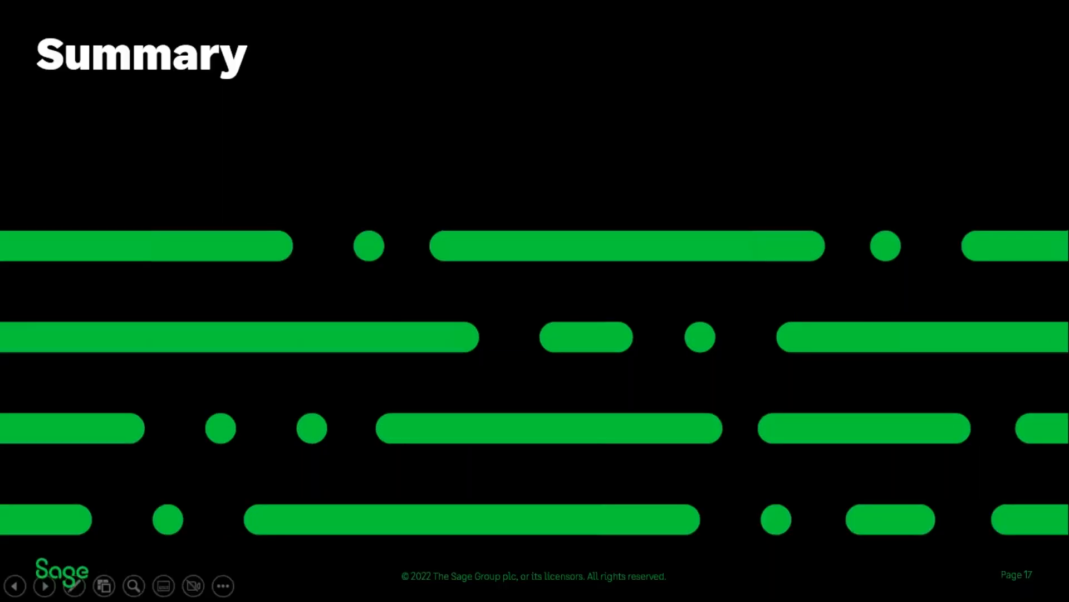
pyautogui.click(842, 270)
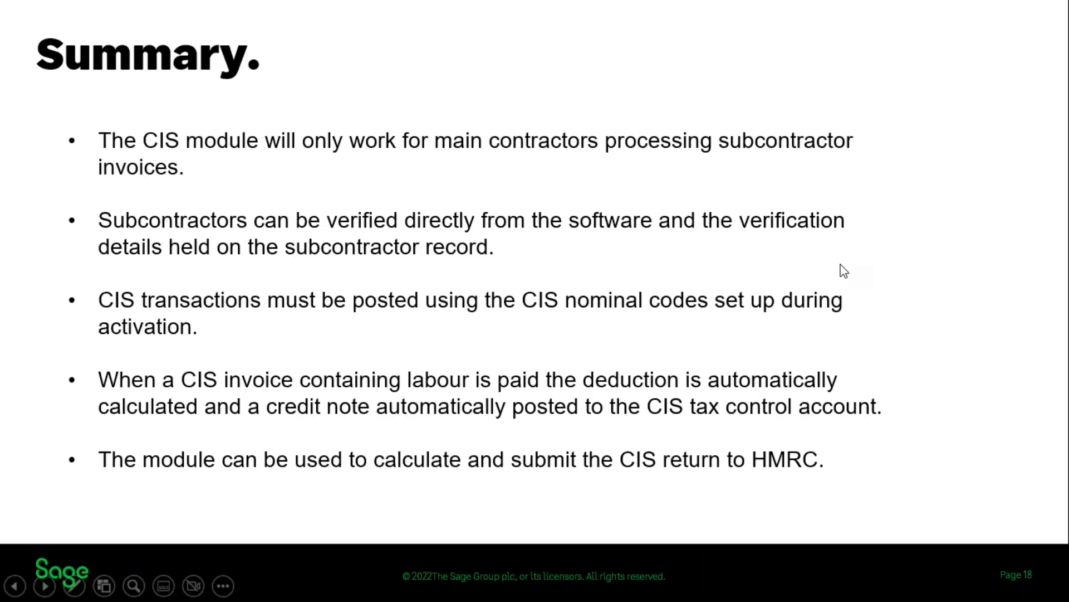
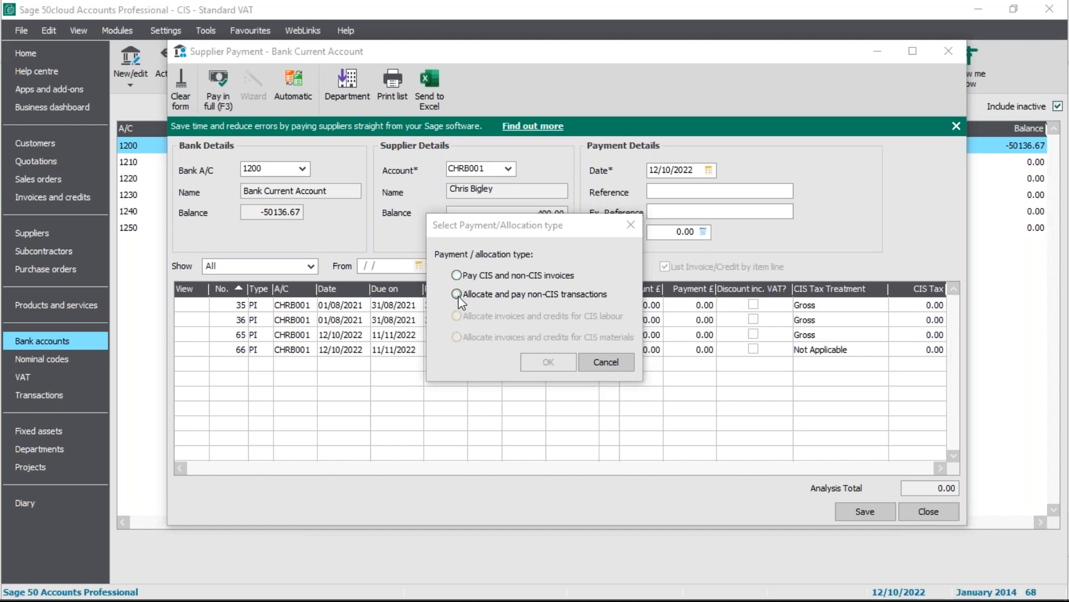
# List the current supplier's transactions for allocating and paying non-CIS items, and switch the payment to Denby Roofing
pyautogui.click(457, 294)
pyautogui.click(548, 362)
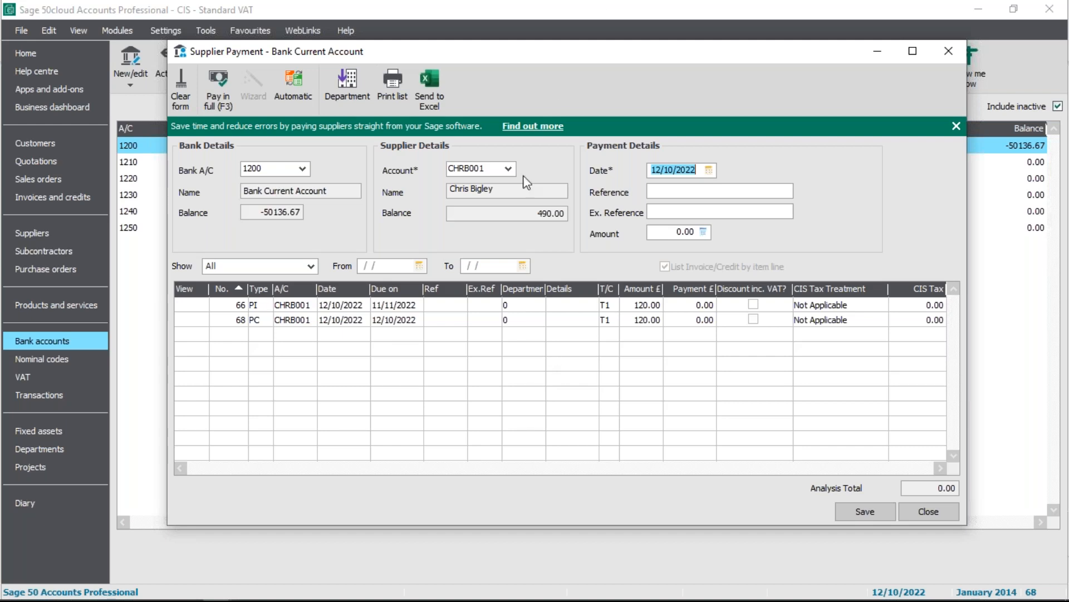
pyautogui.click(508, 168)
pyautogui.click(562, 245)
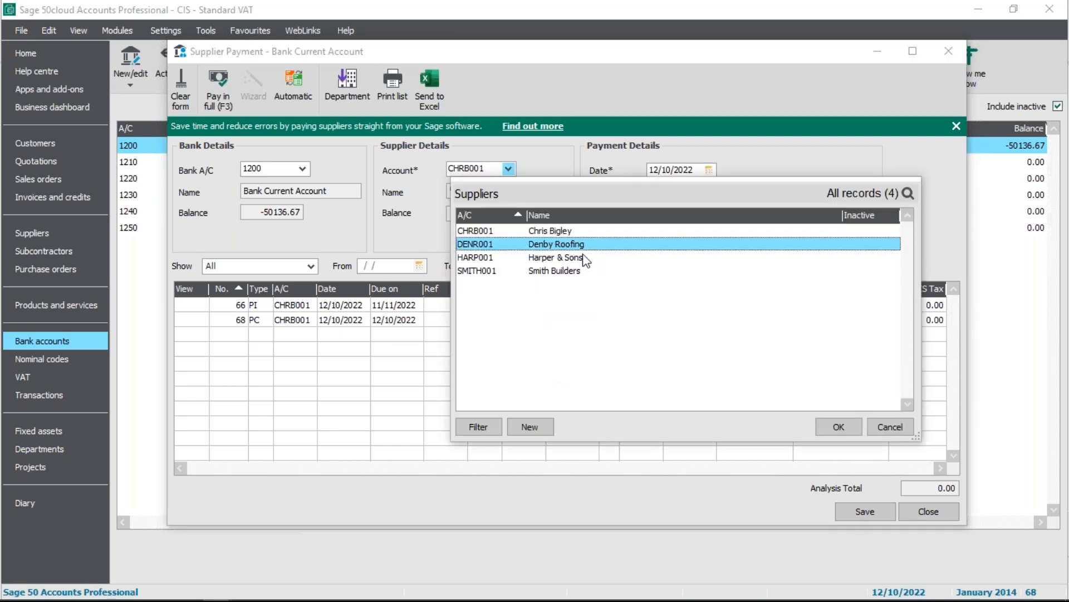
pyautogui.click(839, 427)
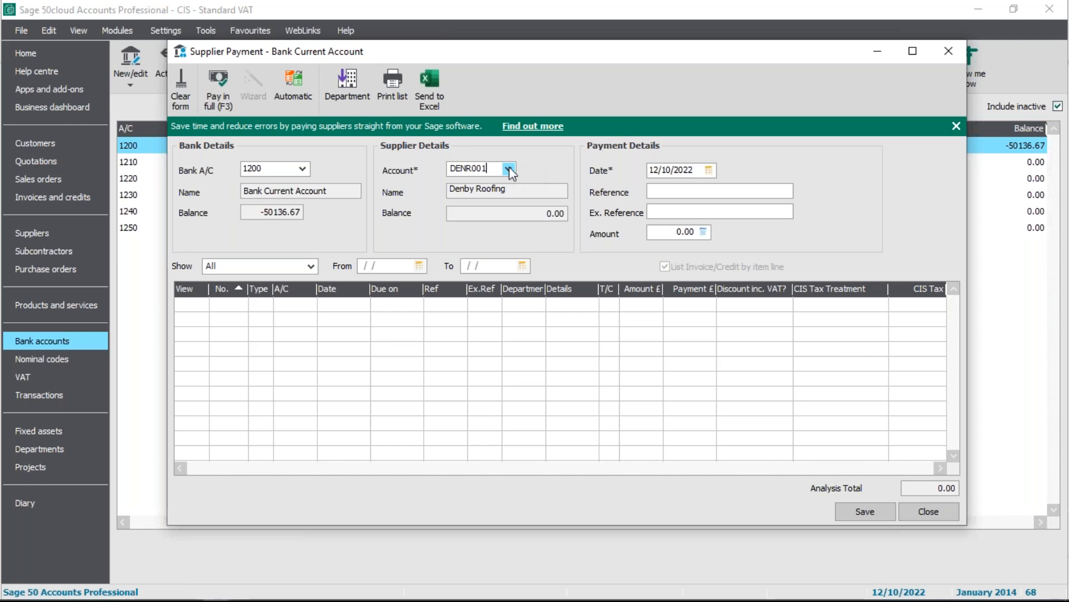
# Reselect the first listed supplier, move the payment type dialog clear of the invoice list, and choose to pay CIS and non-CIS invoices
pyautogui.click(508, 168)
pyautogui.click(535, 231)
pyautogui.click(823, 428)
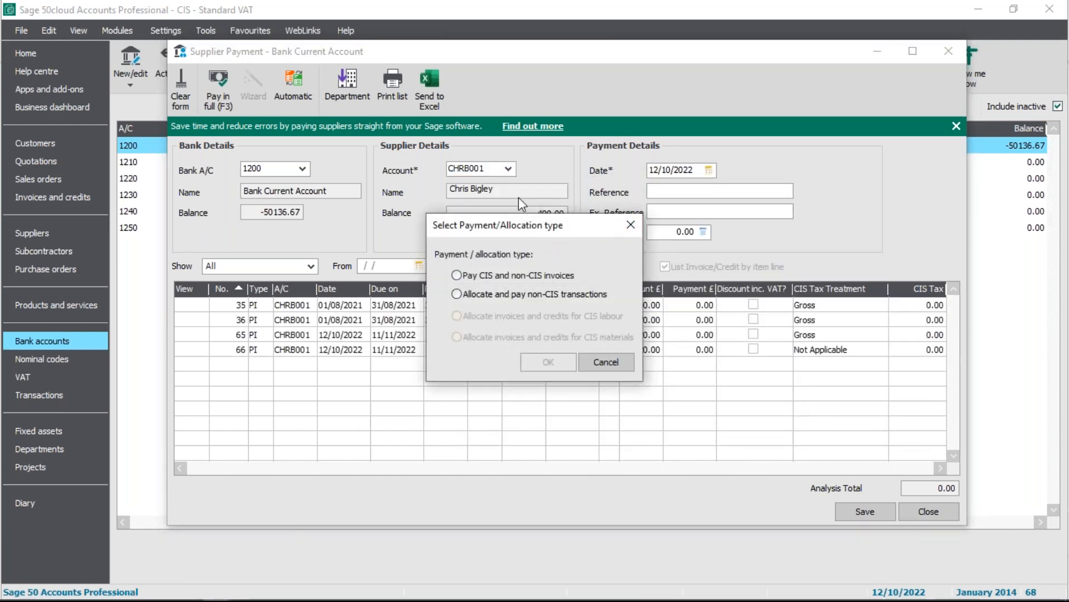
pyautogui.moveTo(551, 224); pyautogui.dragTo(888, 134)
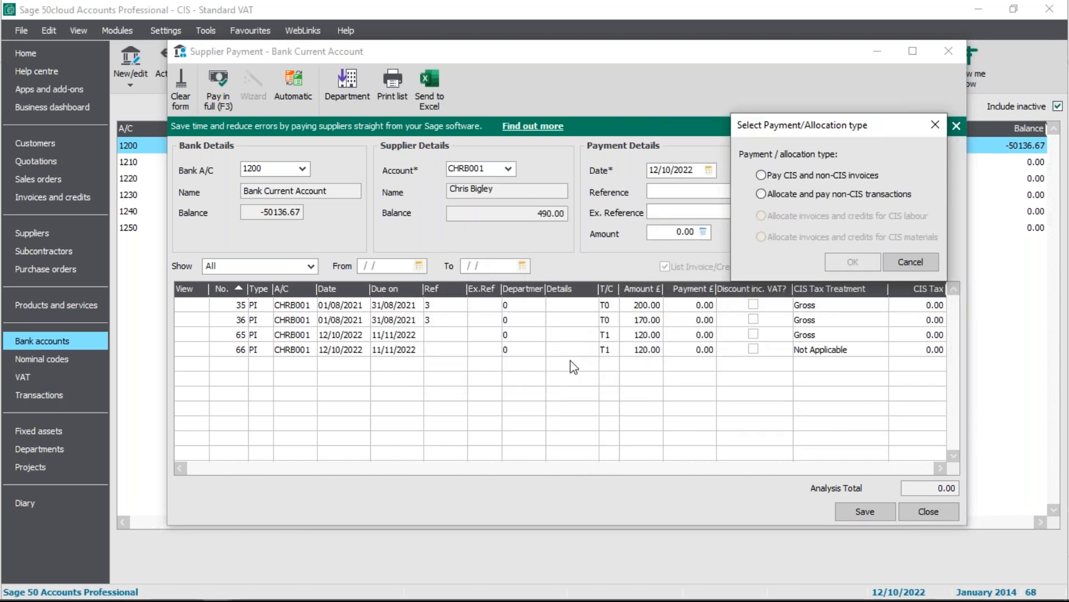
pyautogui.click(761, 175)
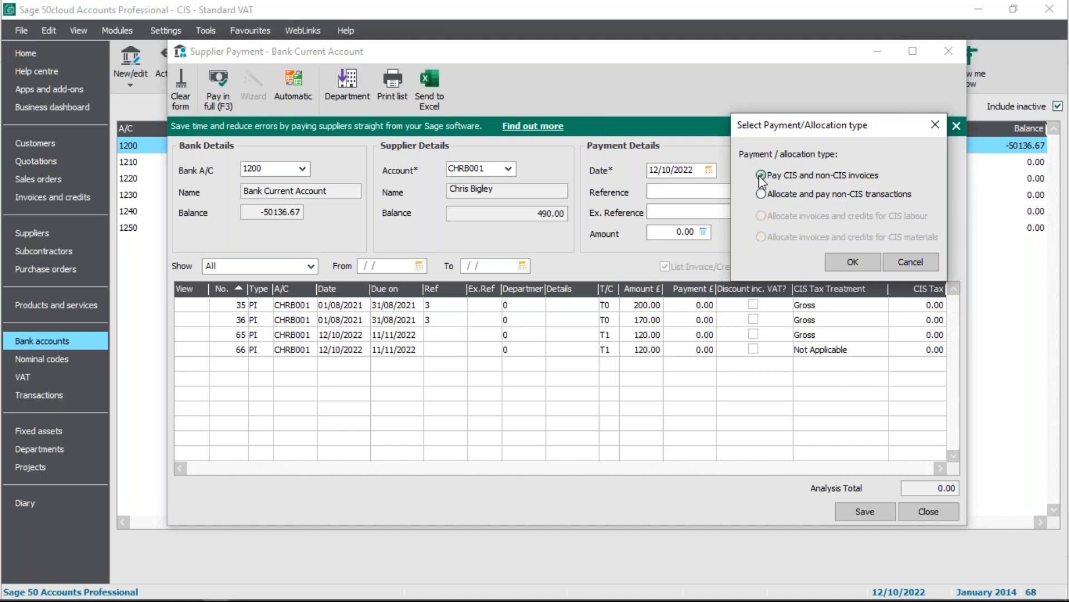
pyautogui.click(853, 262)
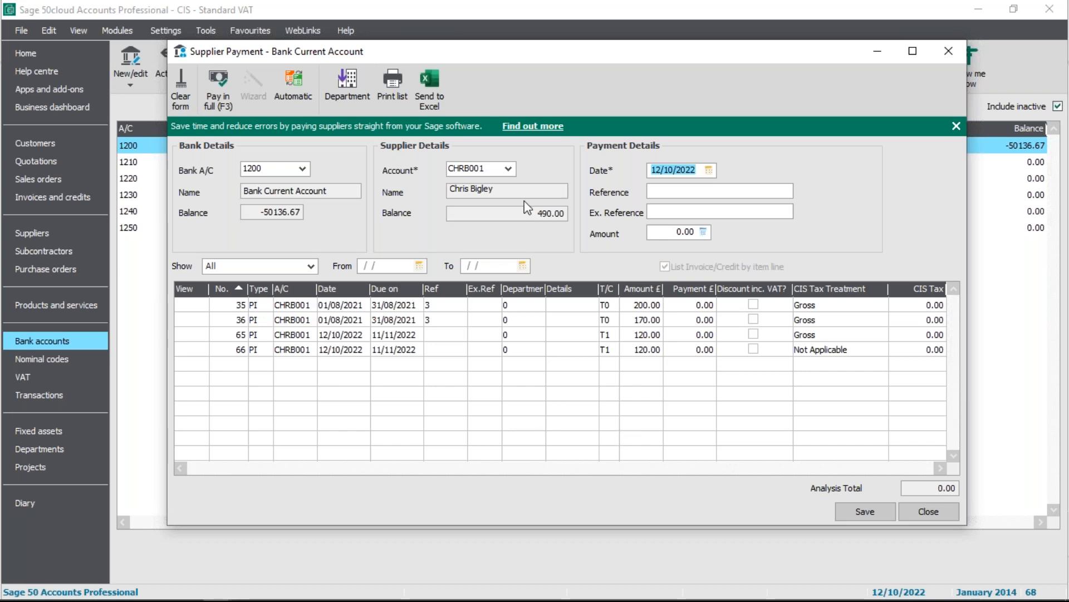
# Switch the supplier payment to Denby Roofing and back to the first listed supplier to reload the payment type choice
pyautogui.click(508, 168)
pyautogui.click(504, 245)
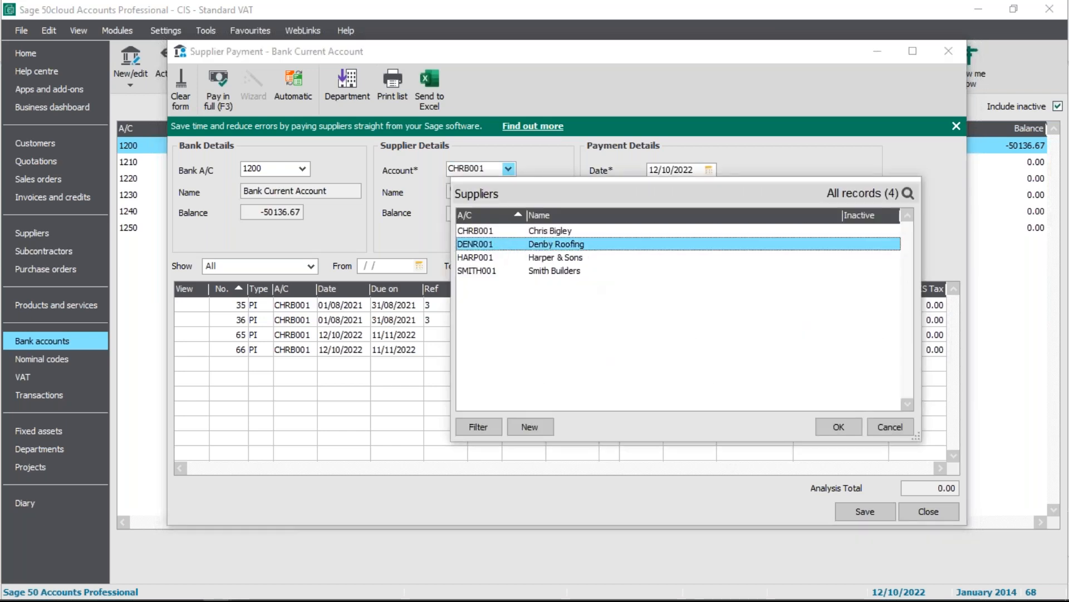
pyautogui.click(841, 427)
pyautogui.click(508, 168)
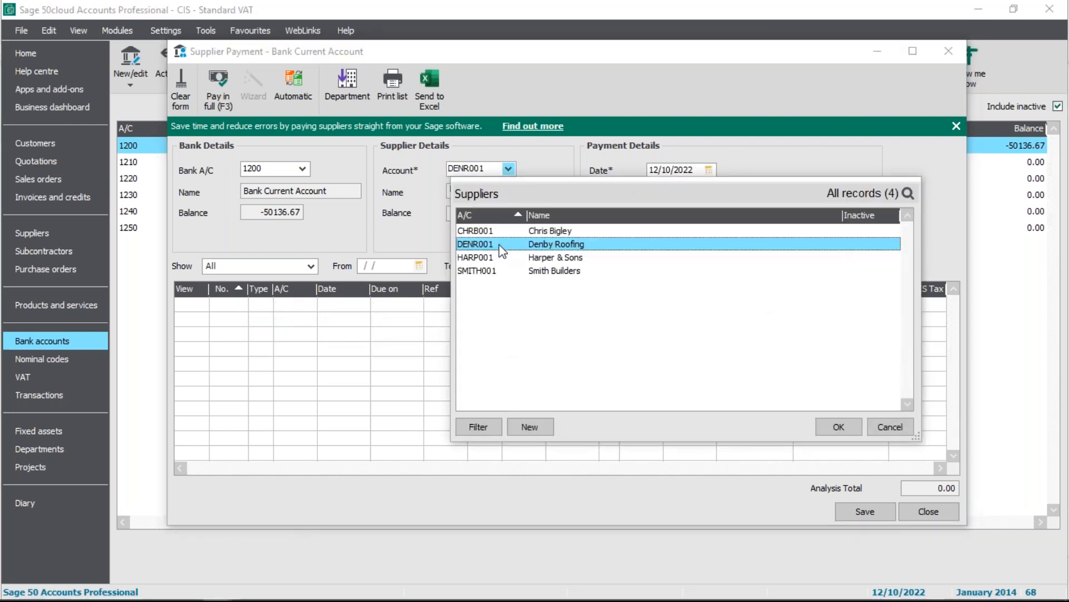
pyautogui.click(500, 232)
pyautogui.click(841, 425)
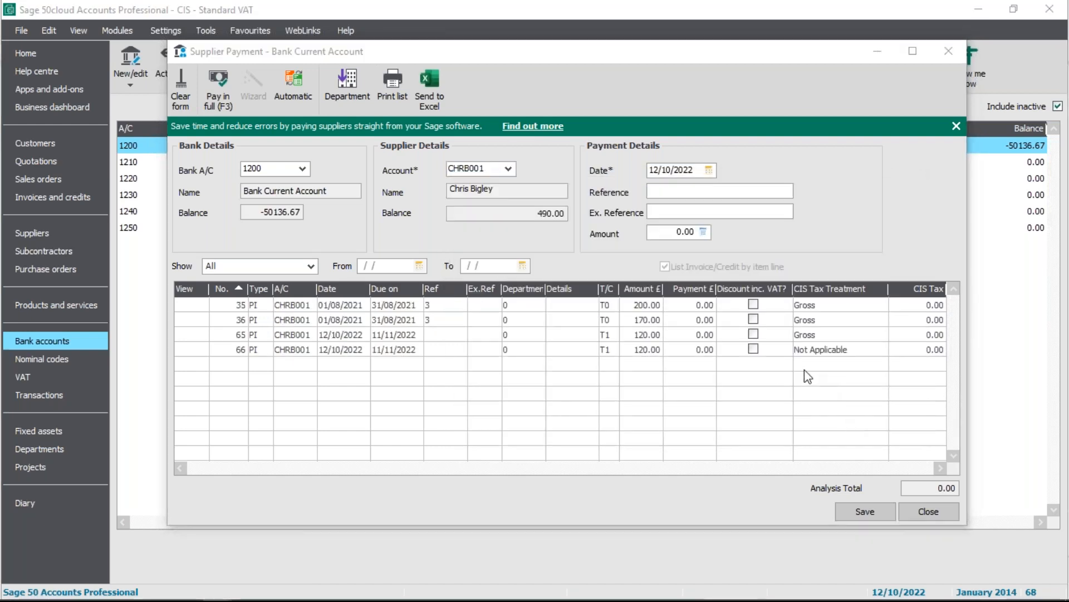